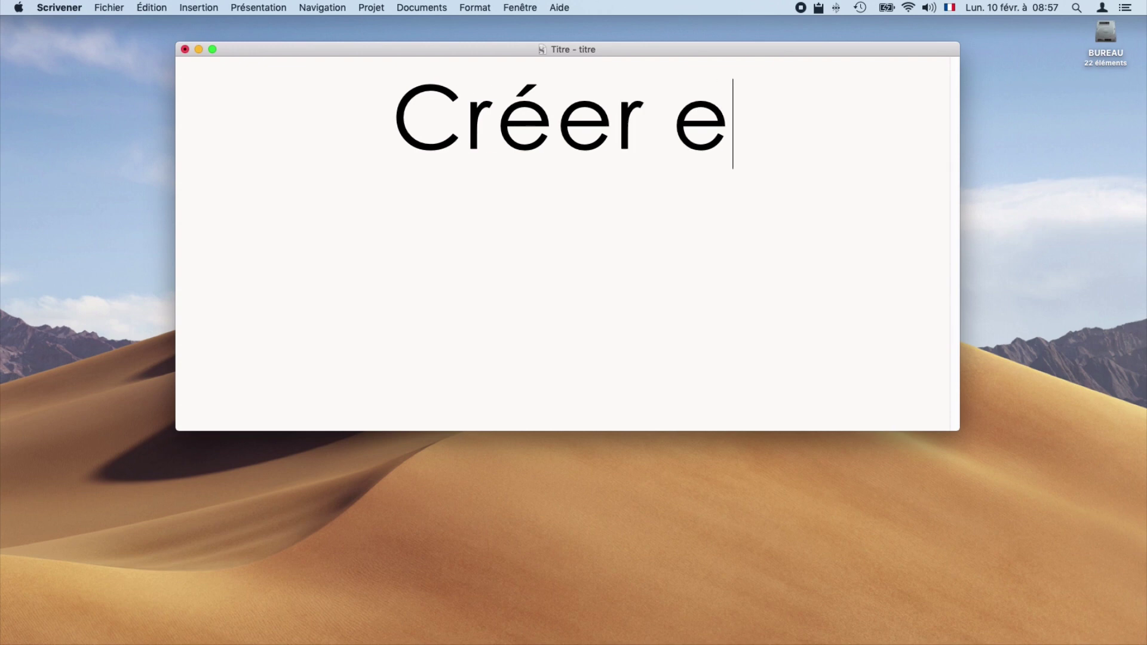
Complete the title text so it reads "Créer et utiliser les icônes de fichier/dossier"
text(les icônes )
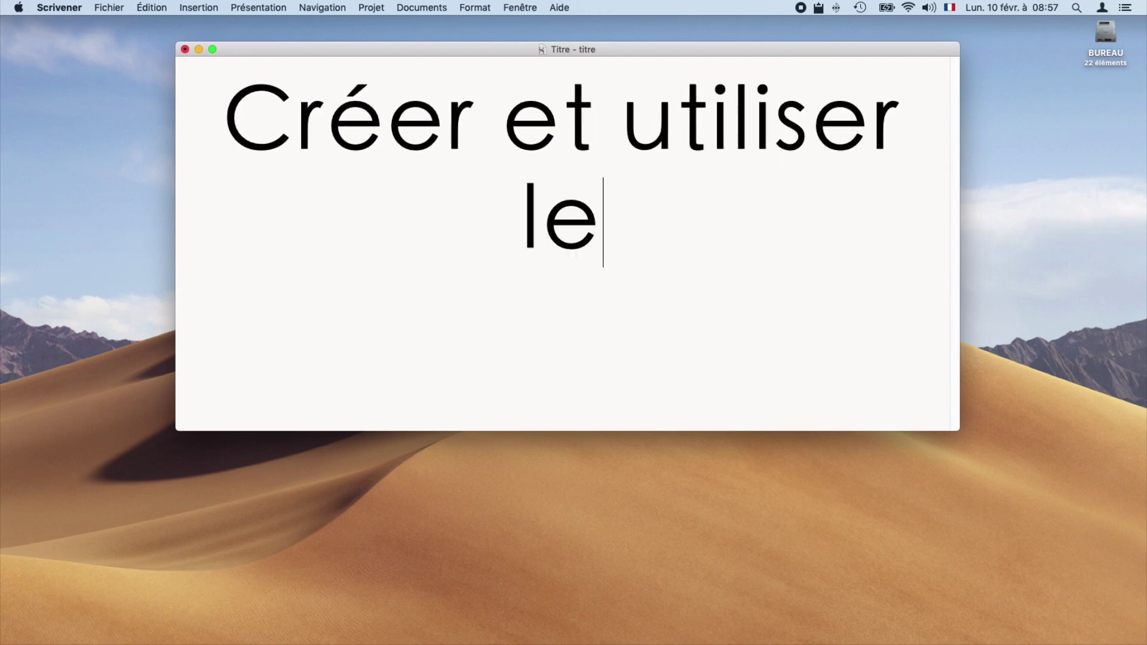
text(de fichier/dos)
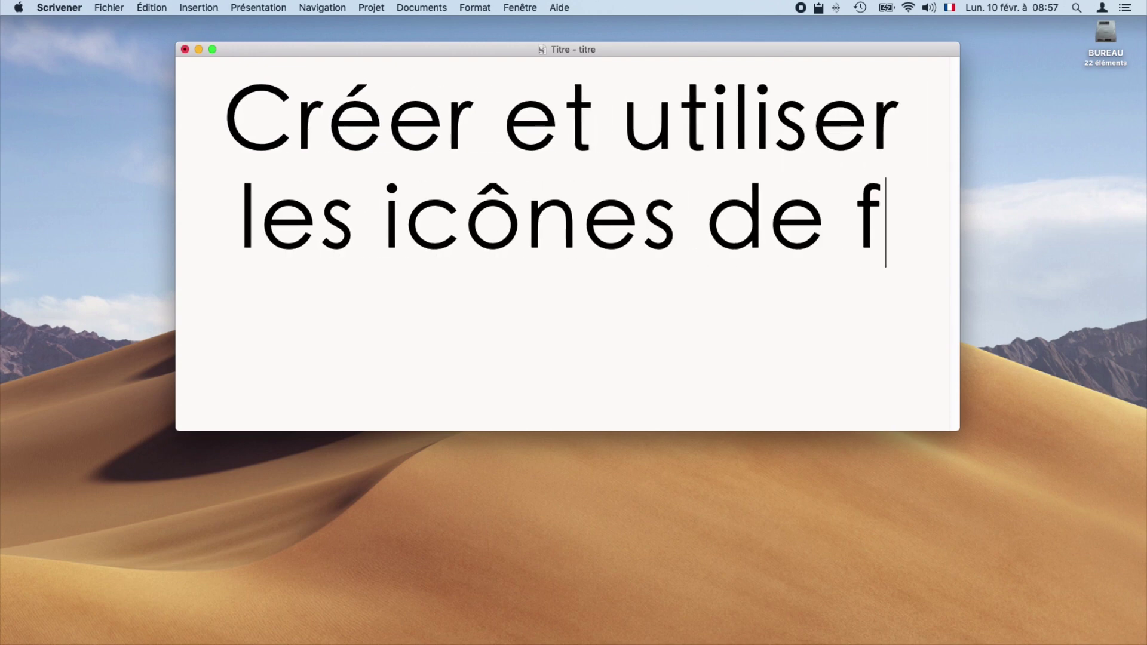
text(sier)
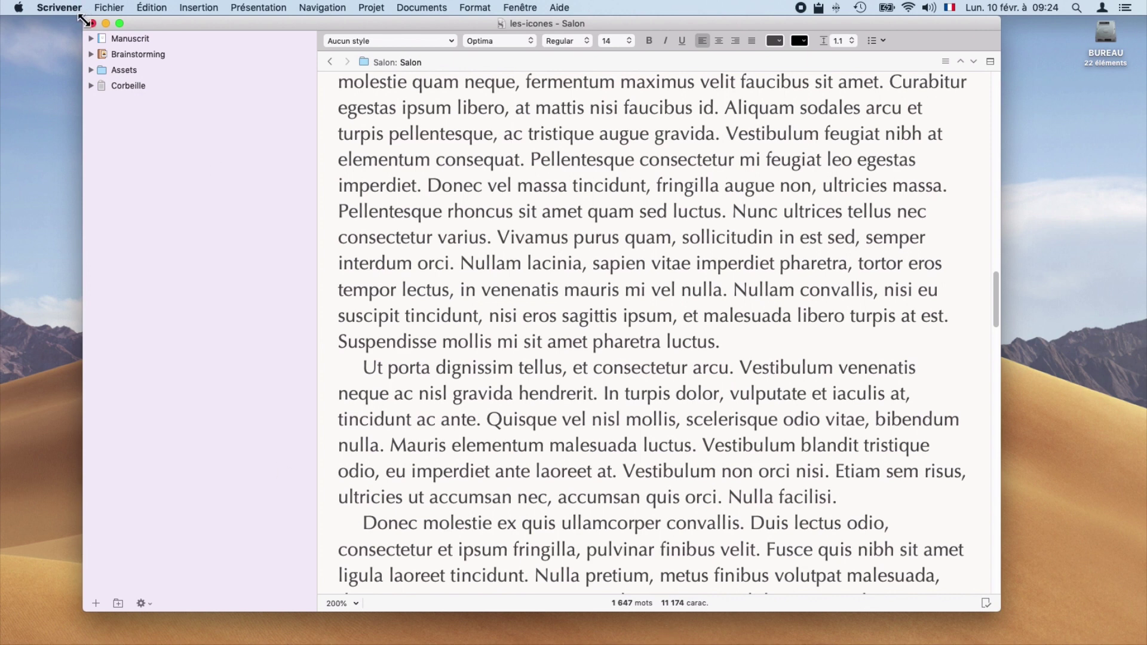
Expand the Manuscrit folder and change the Brainstorming folder's icon to Armoire
click(124, 39)
click(127, 53)
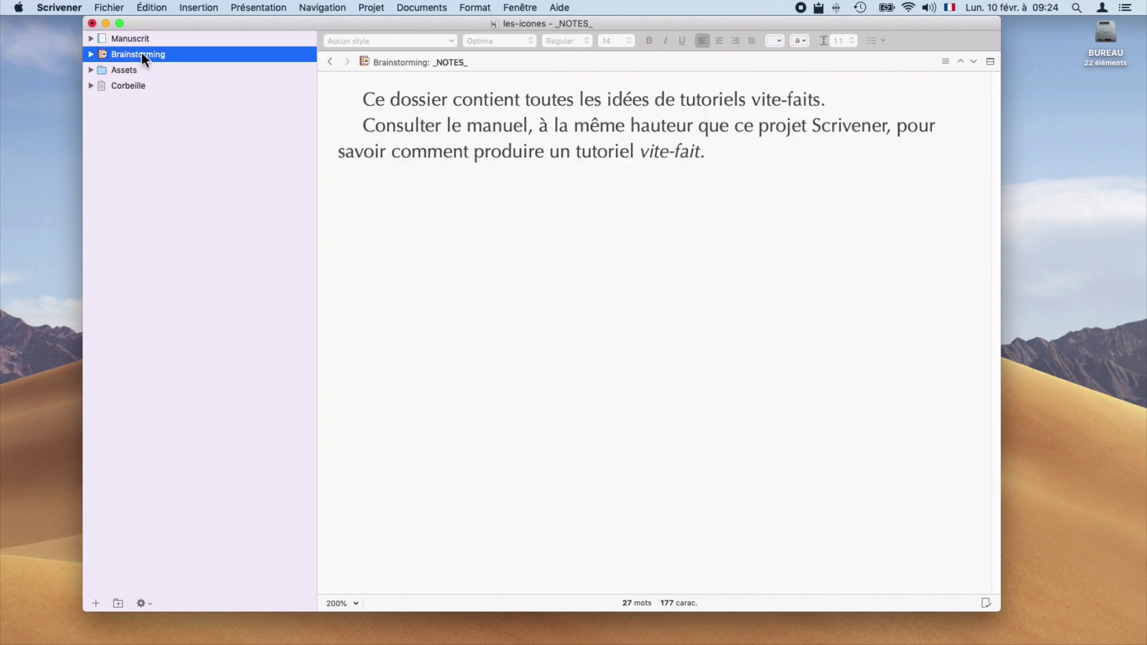
click(91, 38)
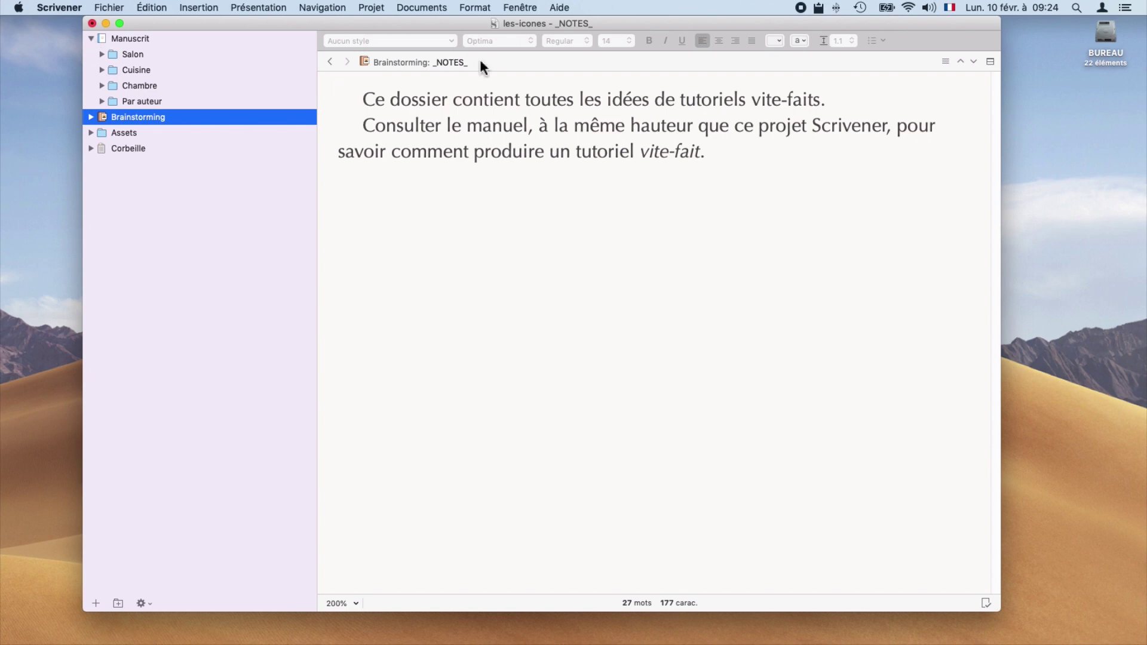
click(422, 7)
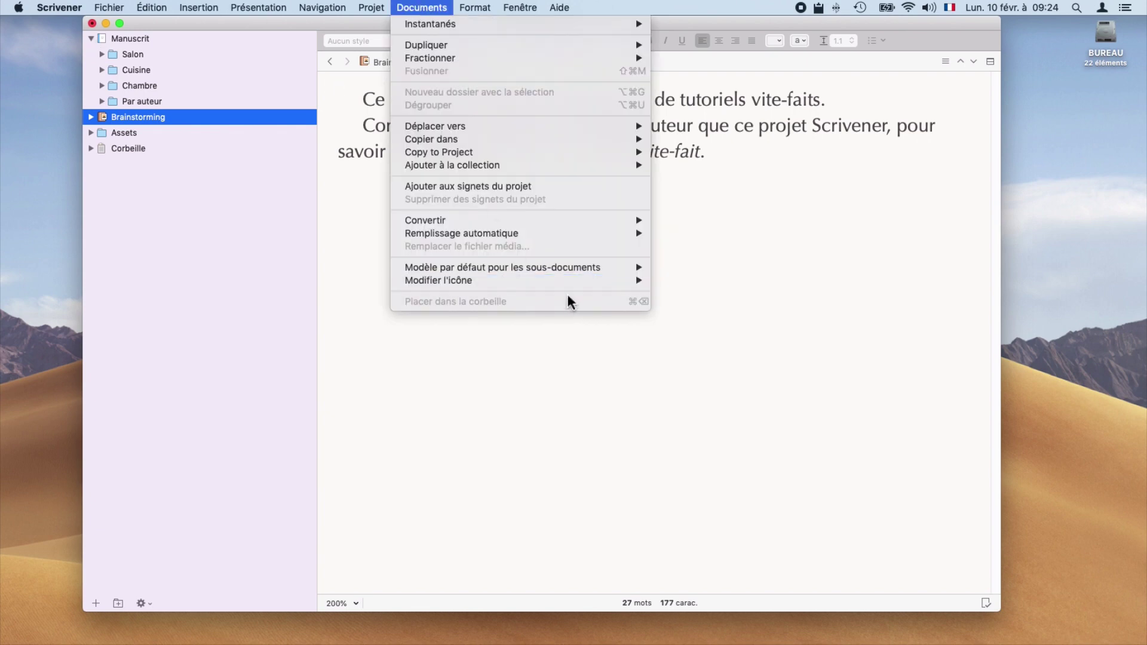
mouse_move(562, 280)
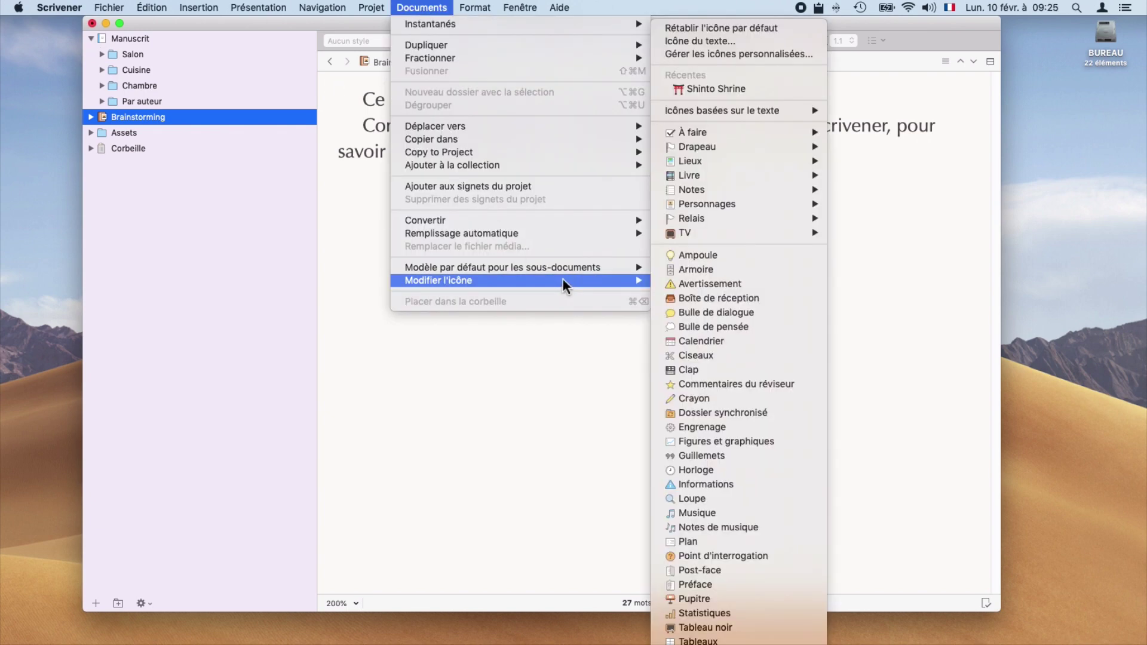
click(716, 270)
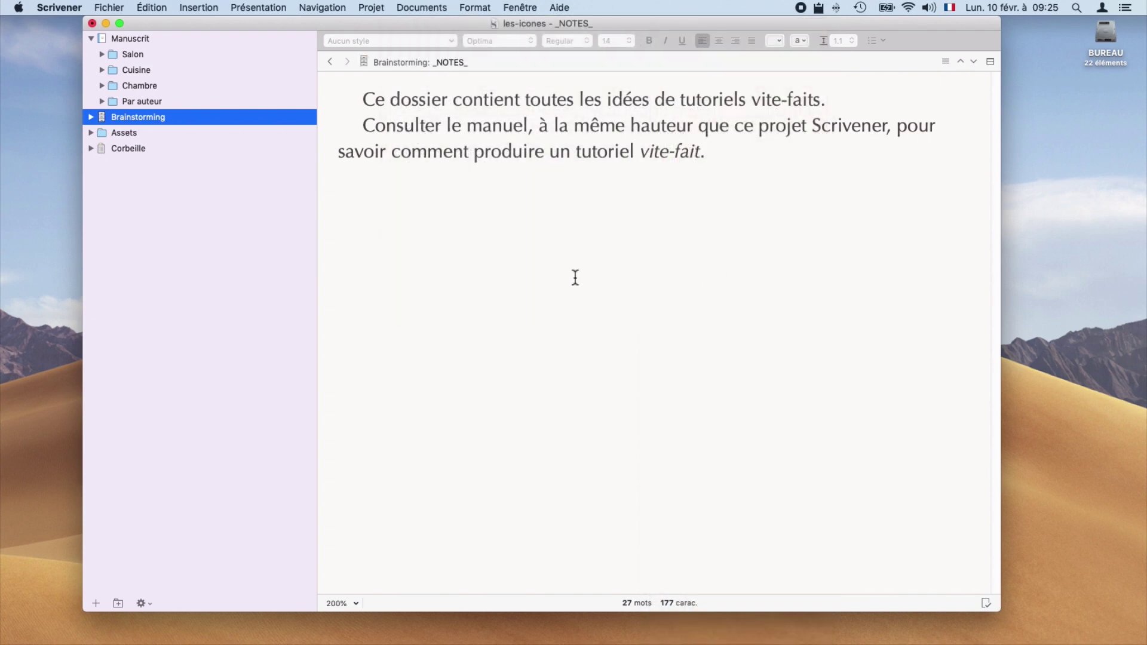
Change the Brainstorming folder's icon to Boîte de réception
right_click(134, 116)
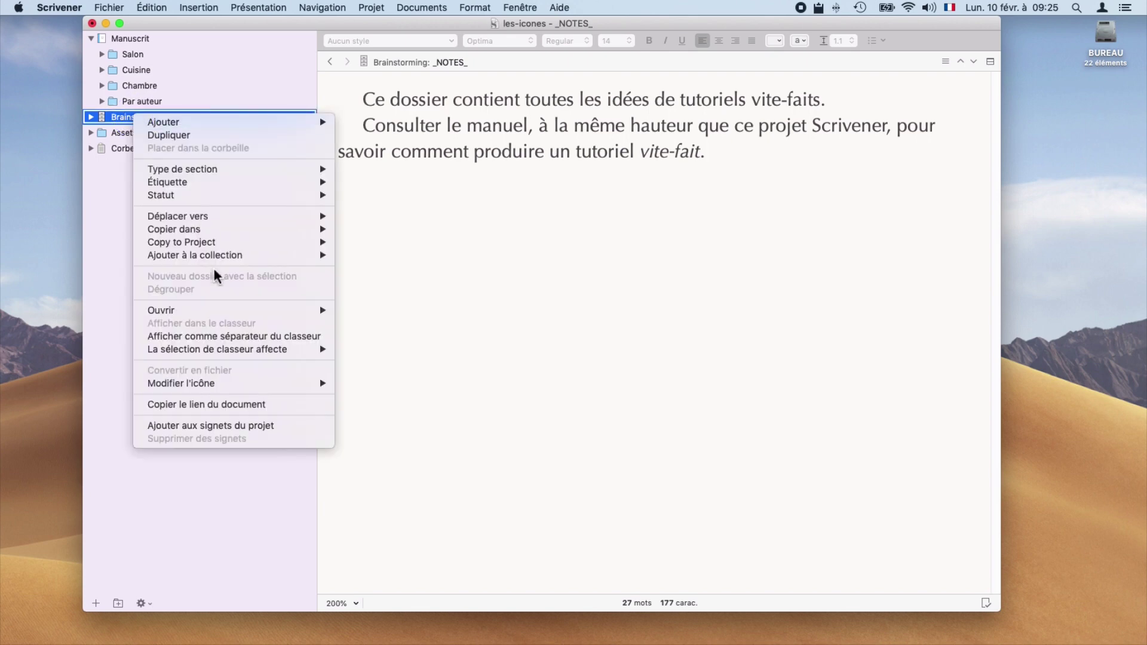
mouse_move(230, 388)
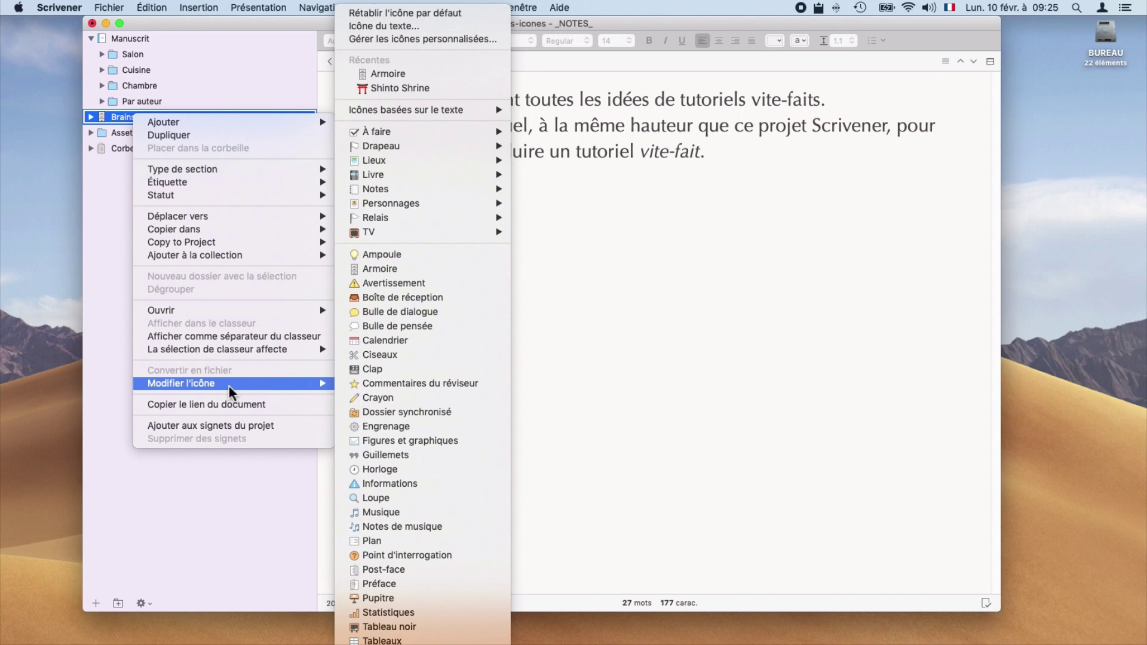
click(436, 297)
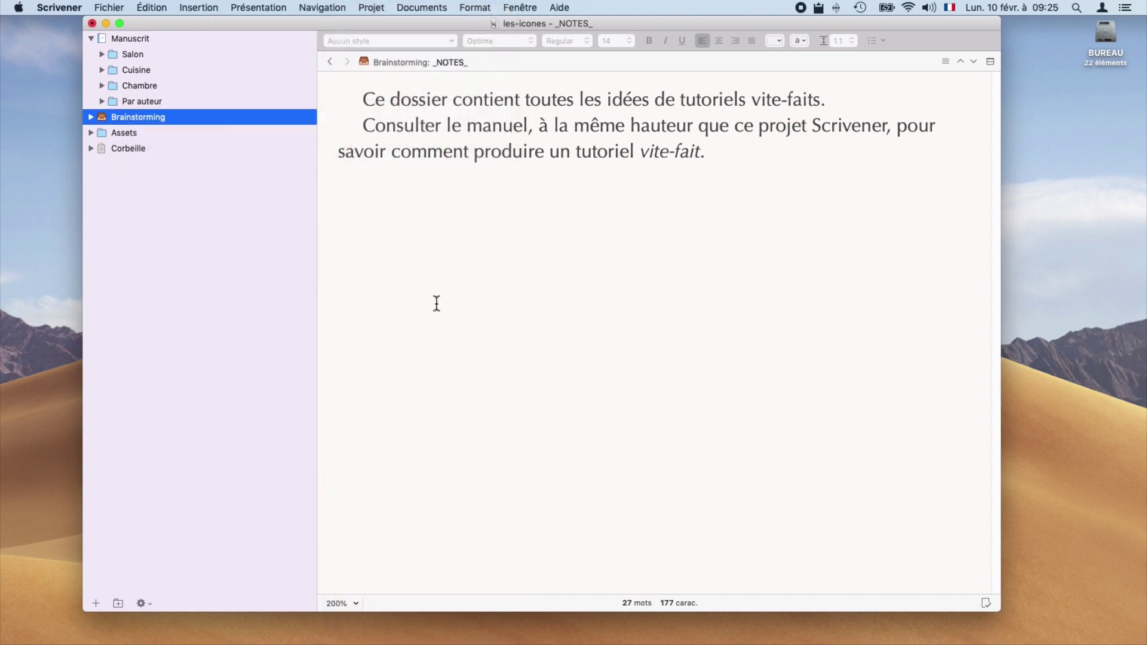
Expand the Salon and Table principale folders and set the Chaises document's icon to À faire (coché)
click(133, 54)
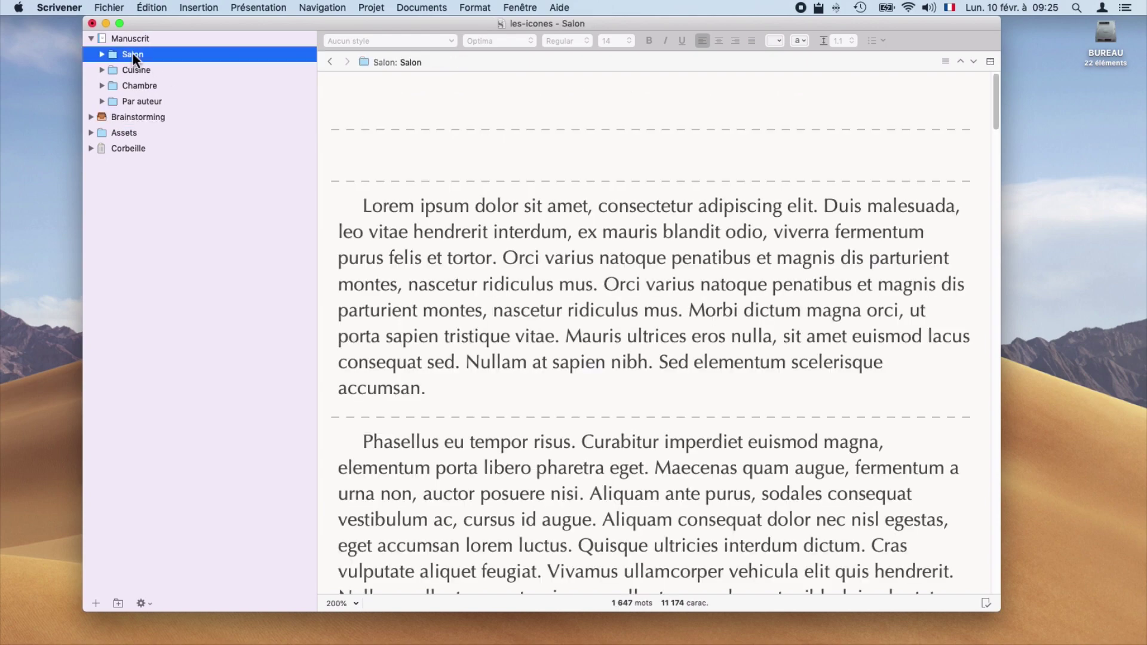
ctrl+alt+click(102, 55)
click(112, 70)
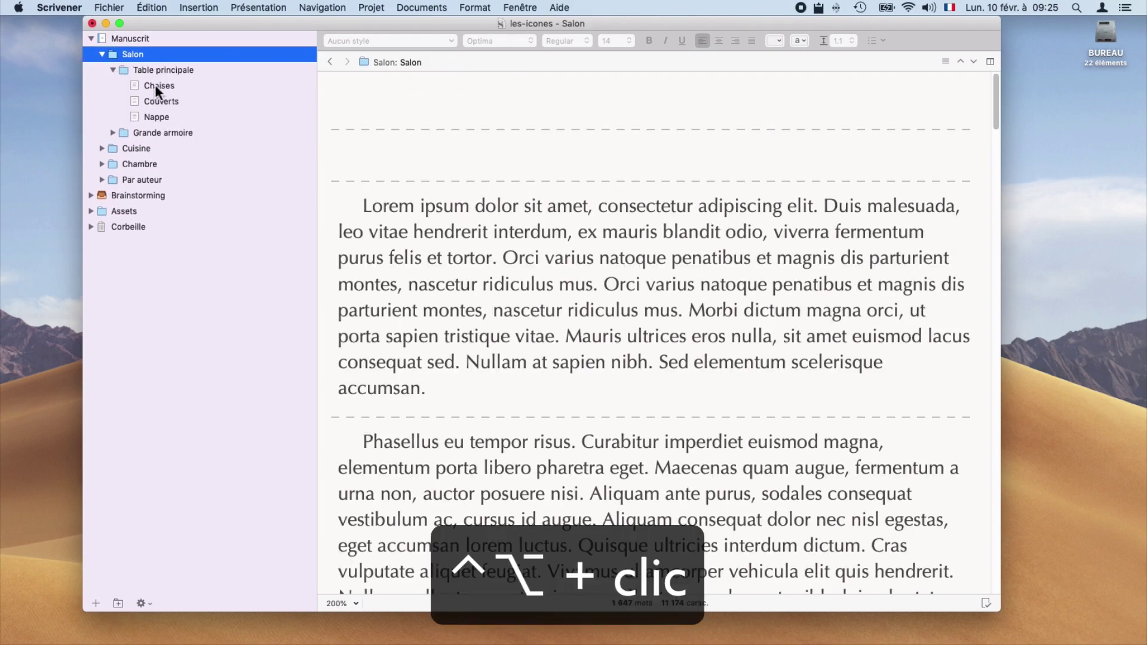
ctrl+alt+click(153, 85)
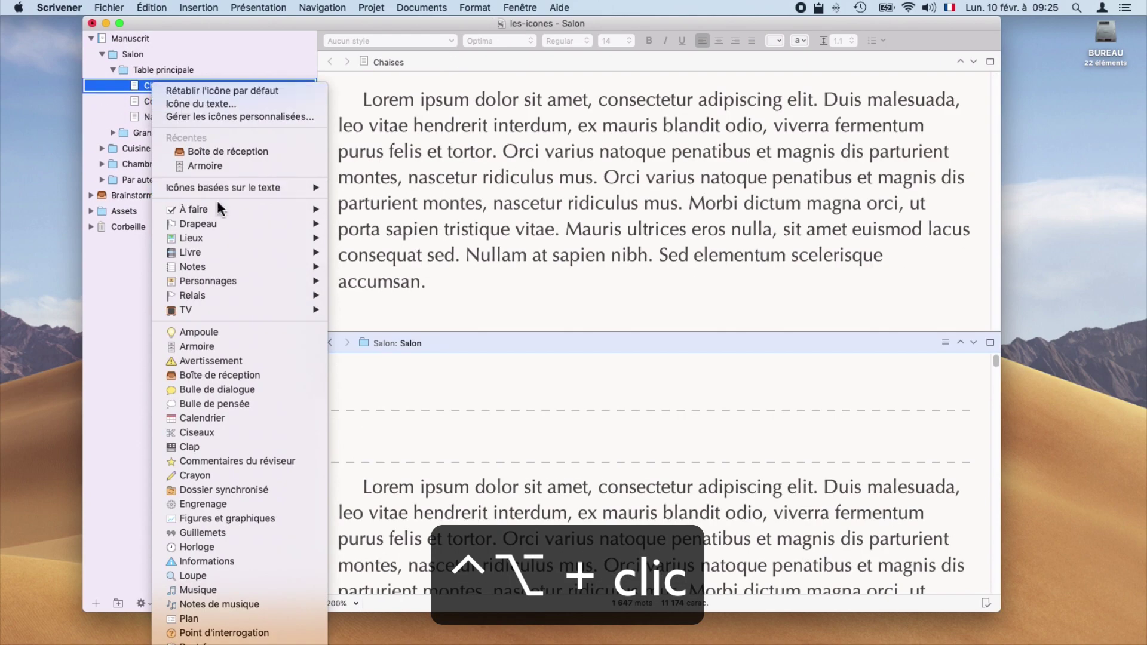
mouse_move(220, 205)
click(361, 210)
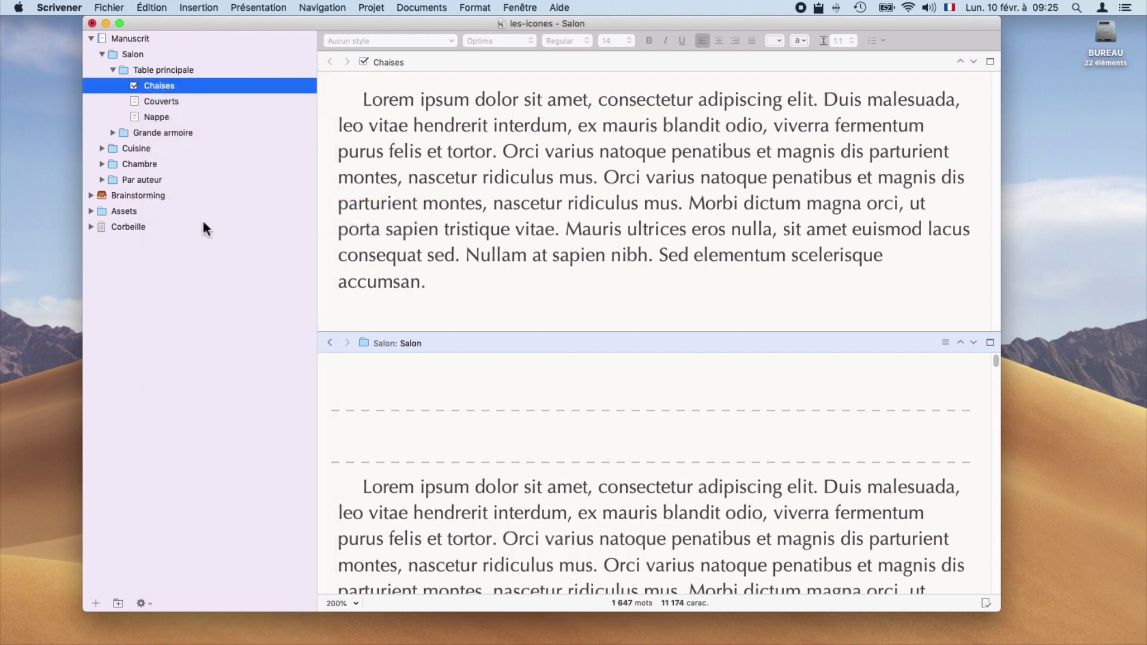
Restore the default icon of the Brainstorming folder
click(119, 197)
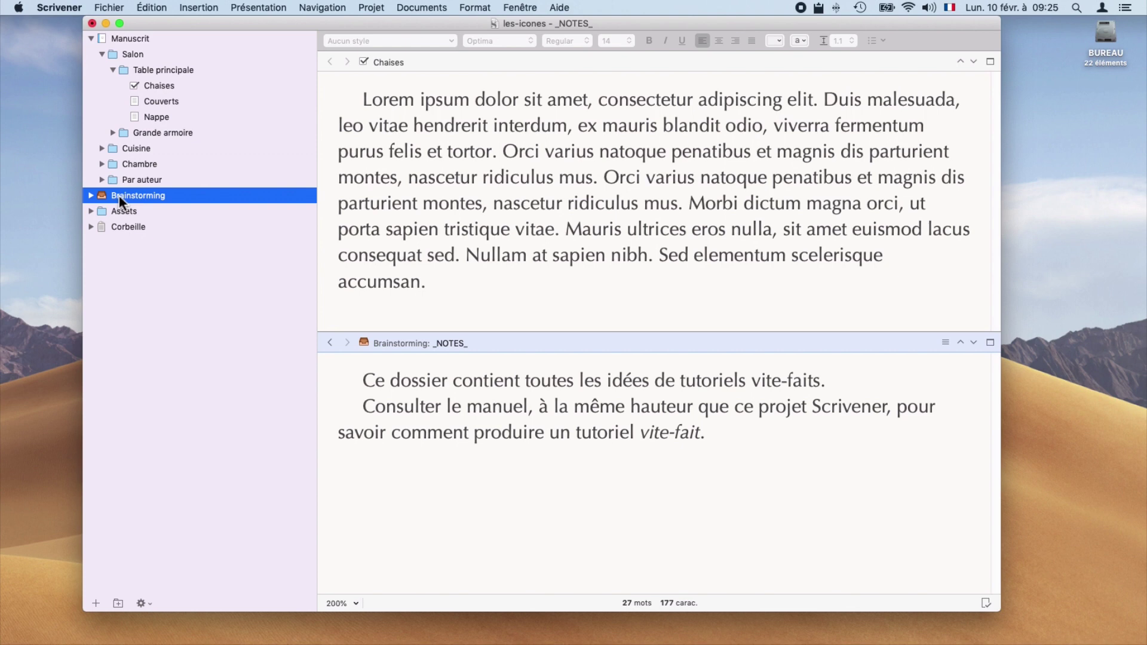
click(422, 7)
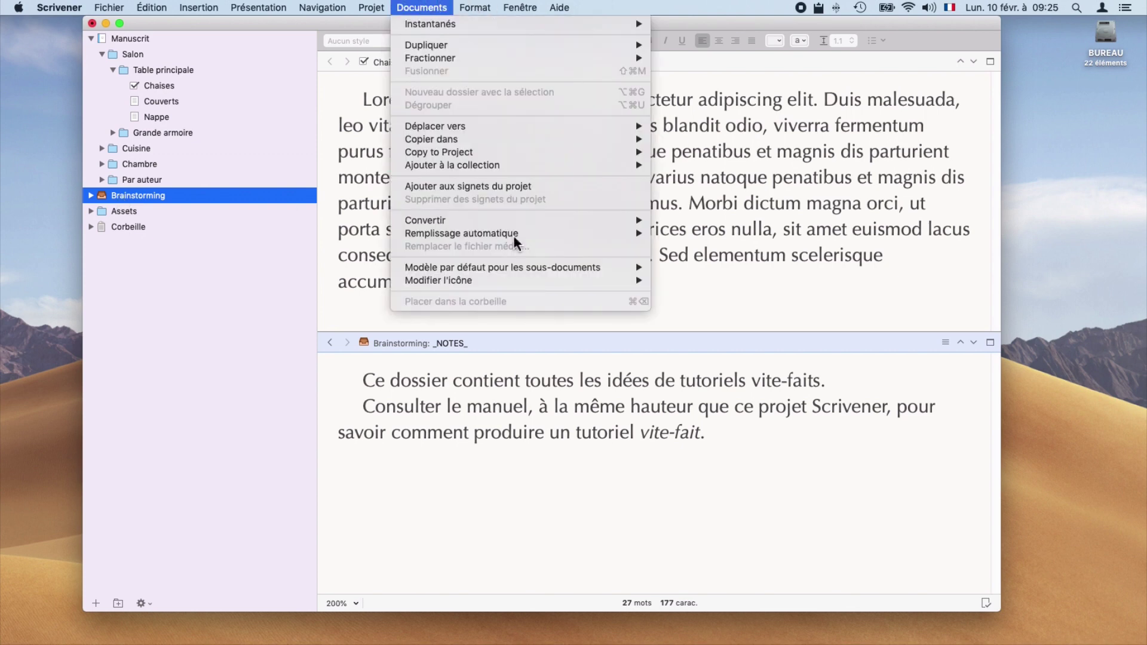
mouse_move(539, 279)
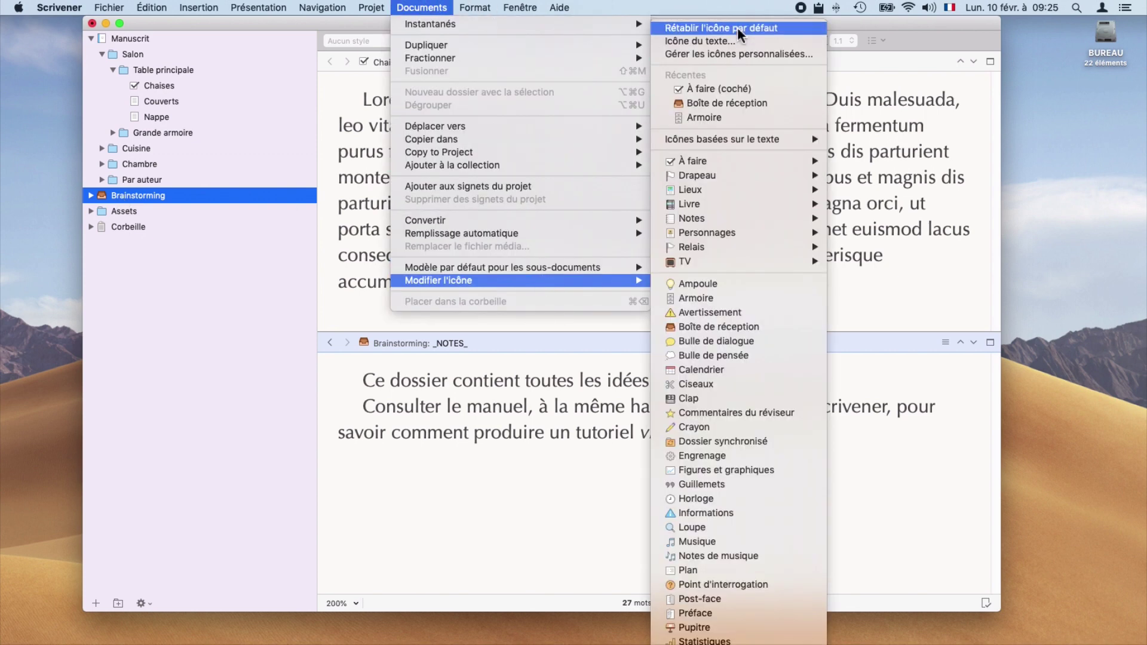
click(795, 26)
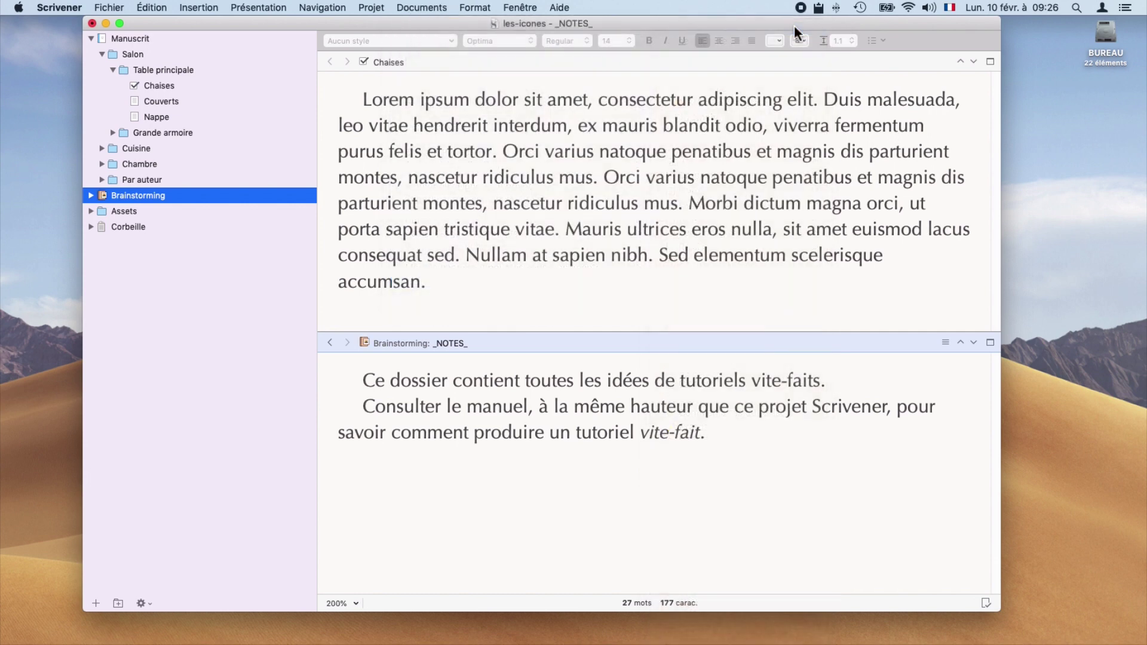
Close the split editor, keeping the Chaises text open, and restore the Chaises document's default icon
click(991, 61)
right_click(135, 85)
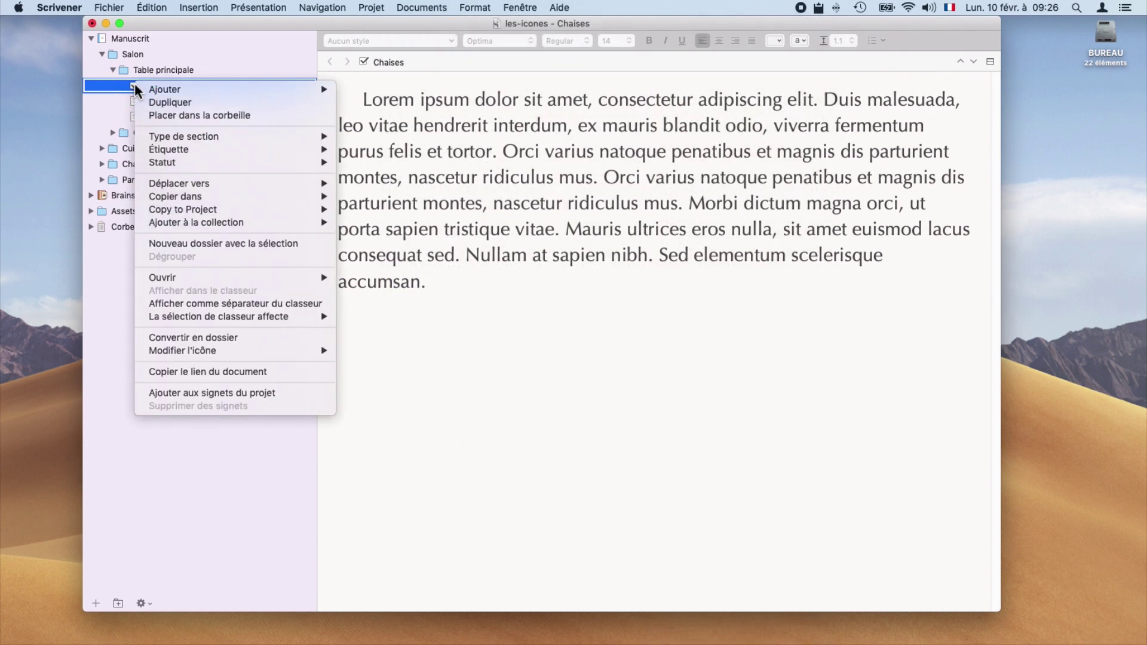
mouse_move(227, 351)
click(423, 13)
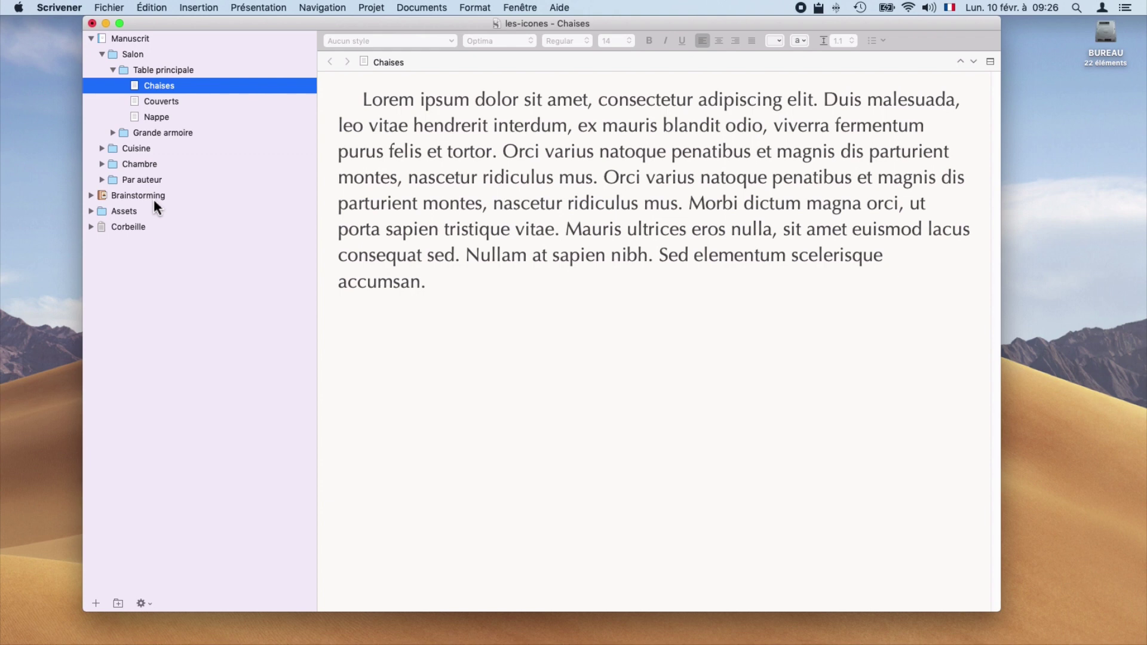
Open the Caractéristique des icônes document in the Assets folder and give it the trackball emoji as a text-based icon
click(91, 211)
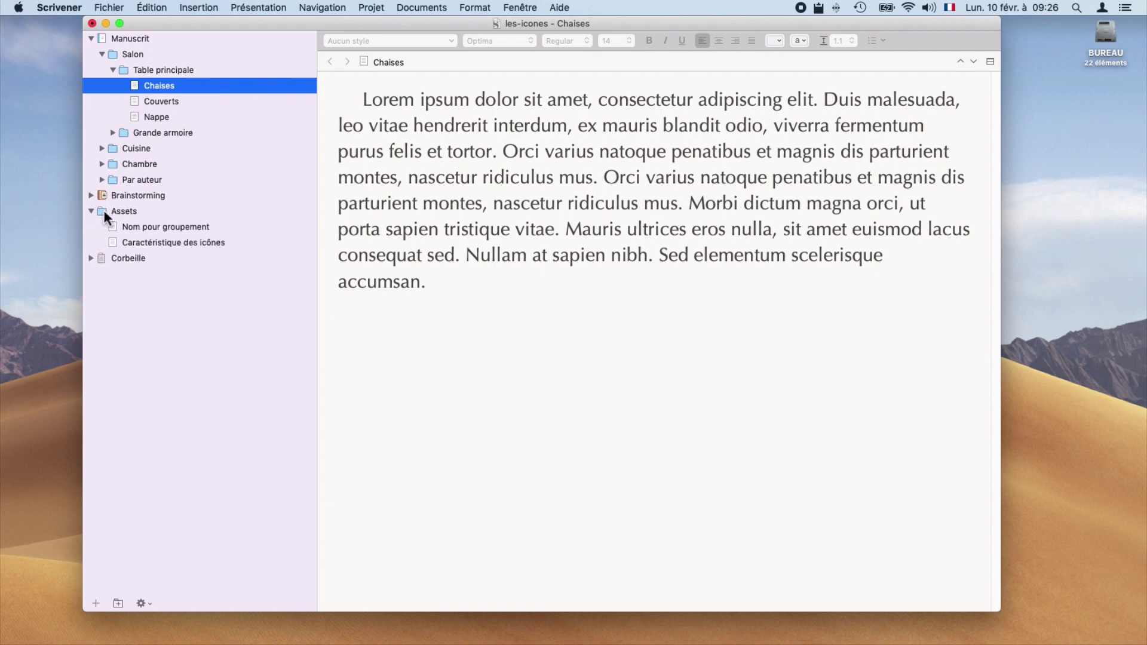
click(194, 242)
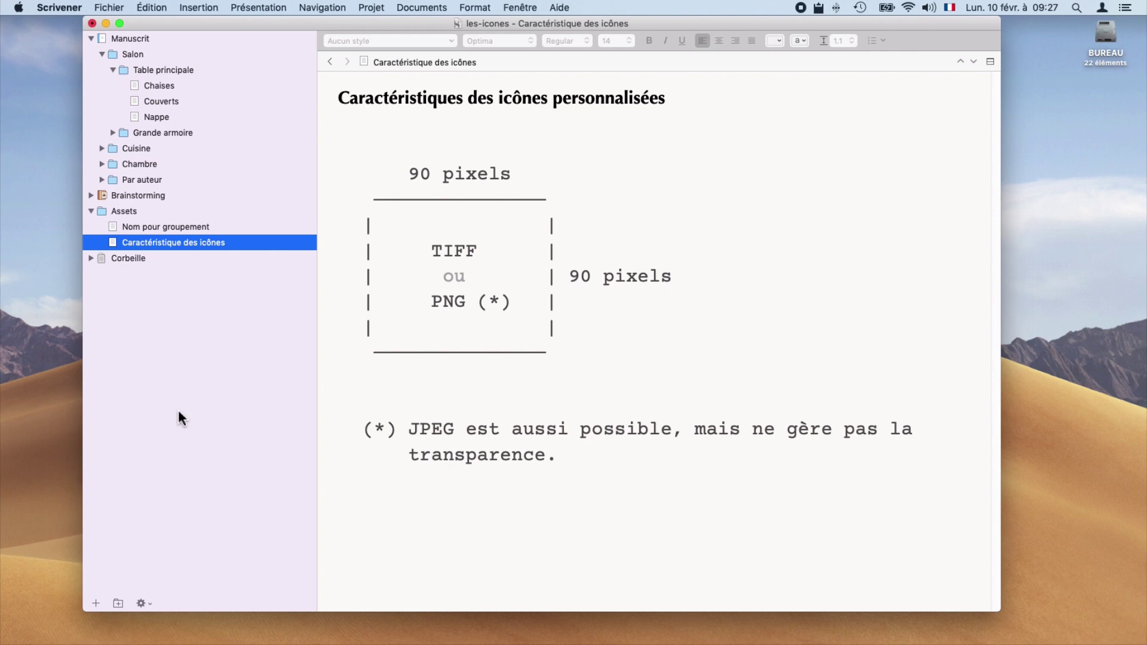
click(436, 7)
mouse_move(529, 280)
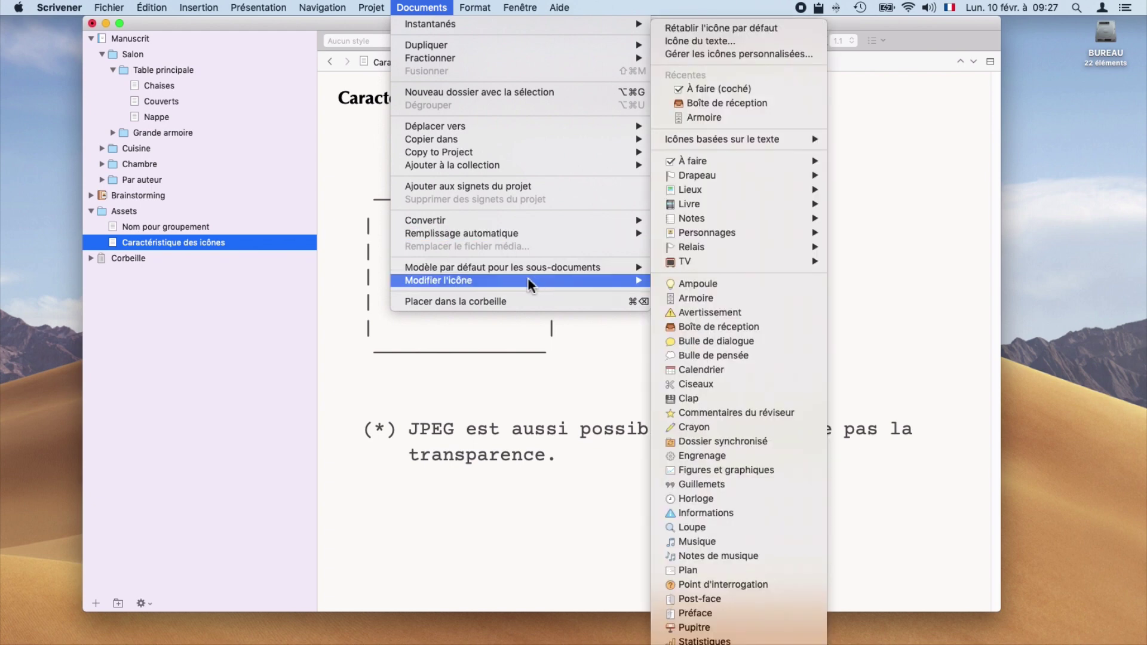
click(699, 42)
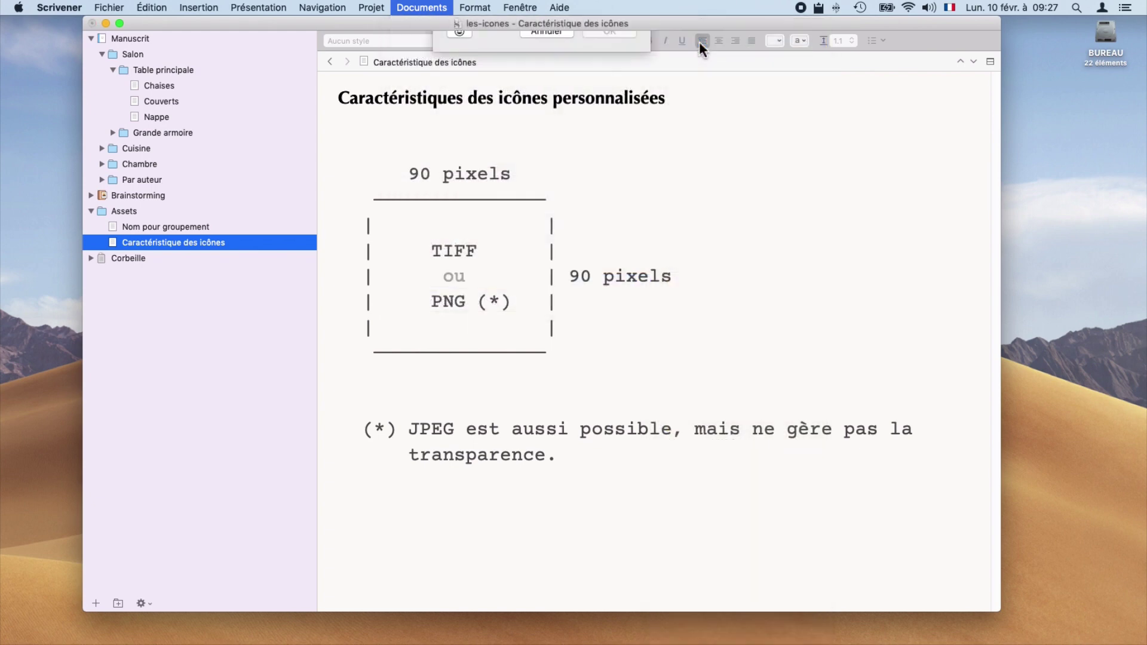
scroll(464, 195, down, 5)
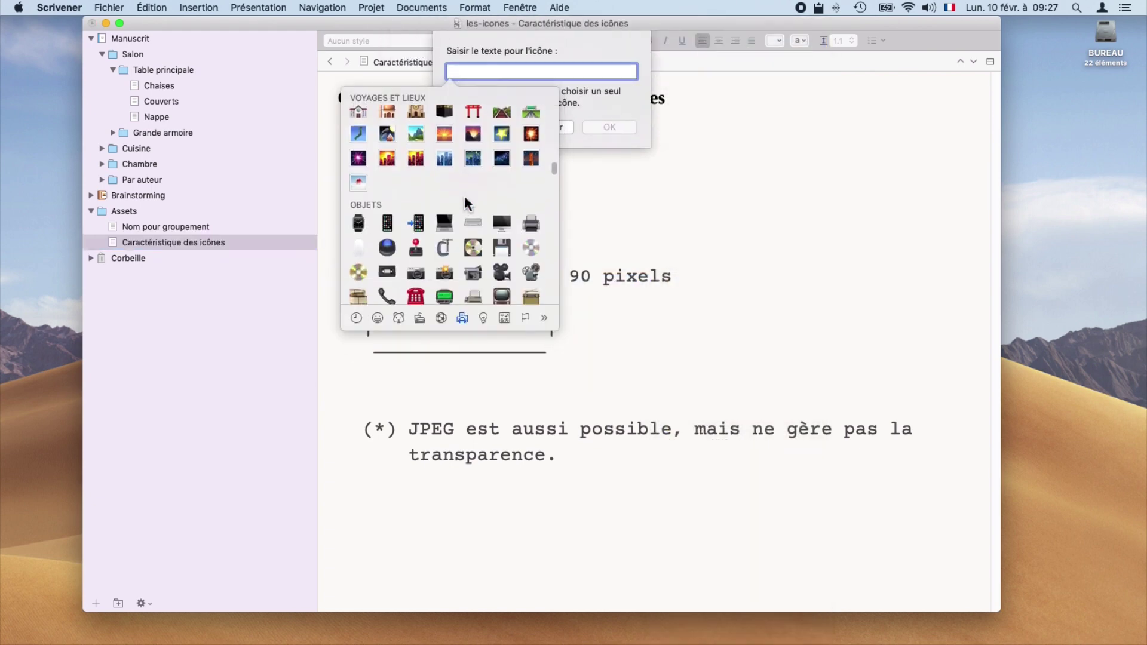
click(388, 176)
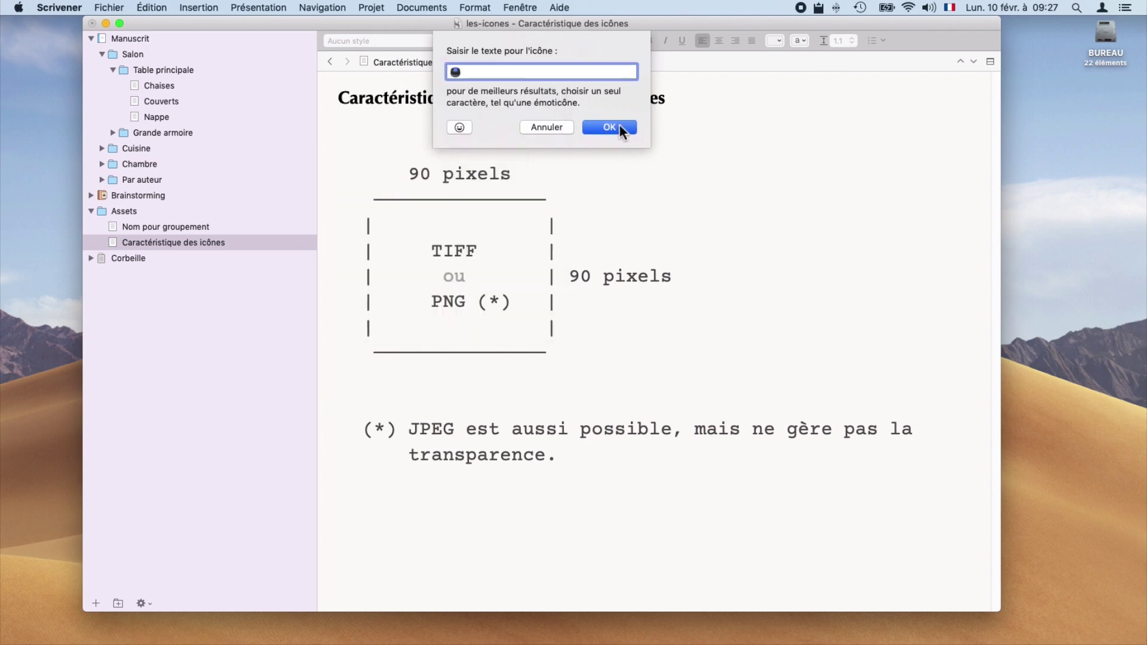
click(621, 127)
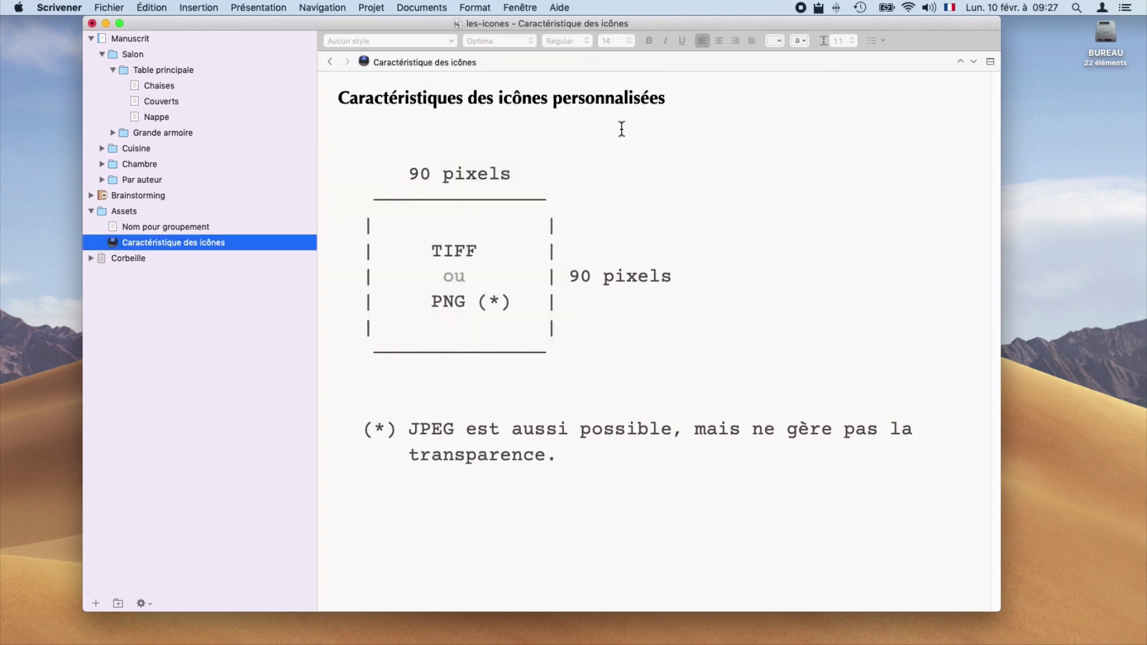
right_click(152, 241)
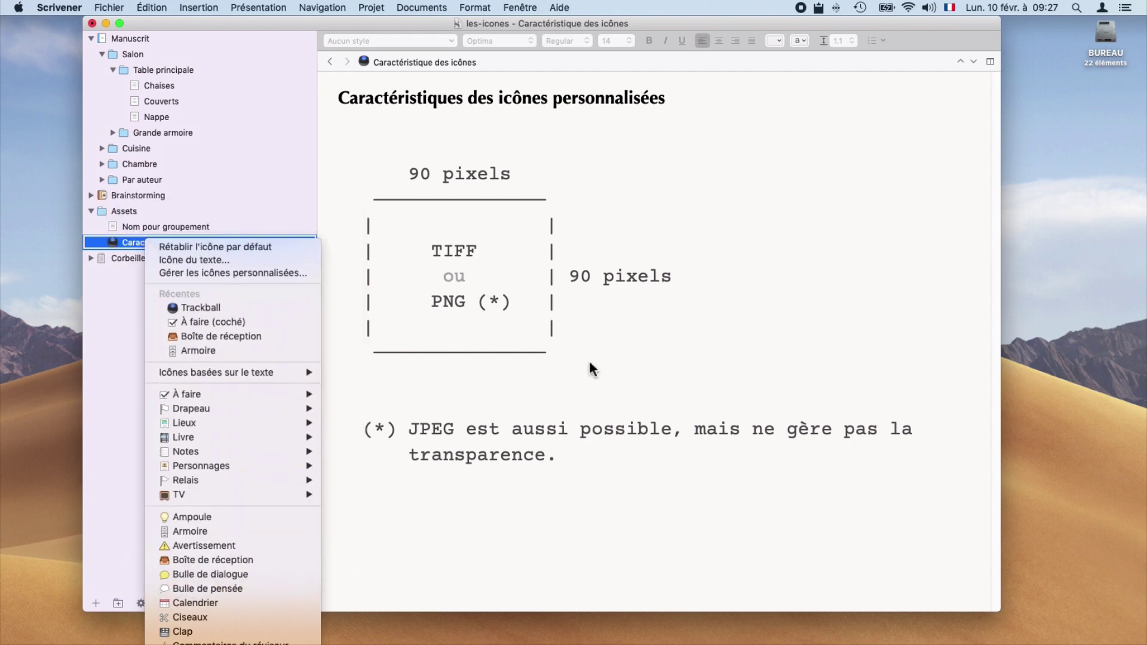
Switch to Finder and open the information window of Pour icone.txt in the Scrivener folder
key(super+Tab)
key(super+Tab)
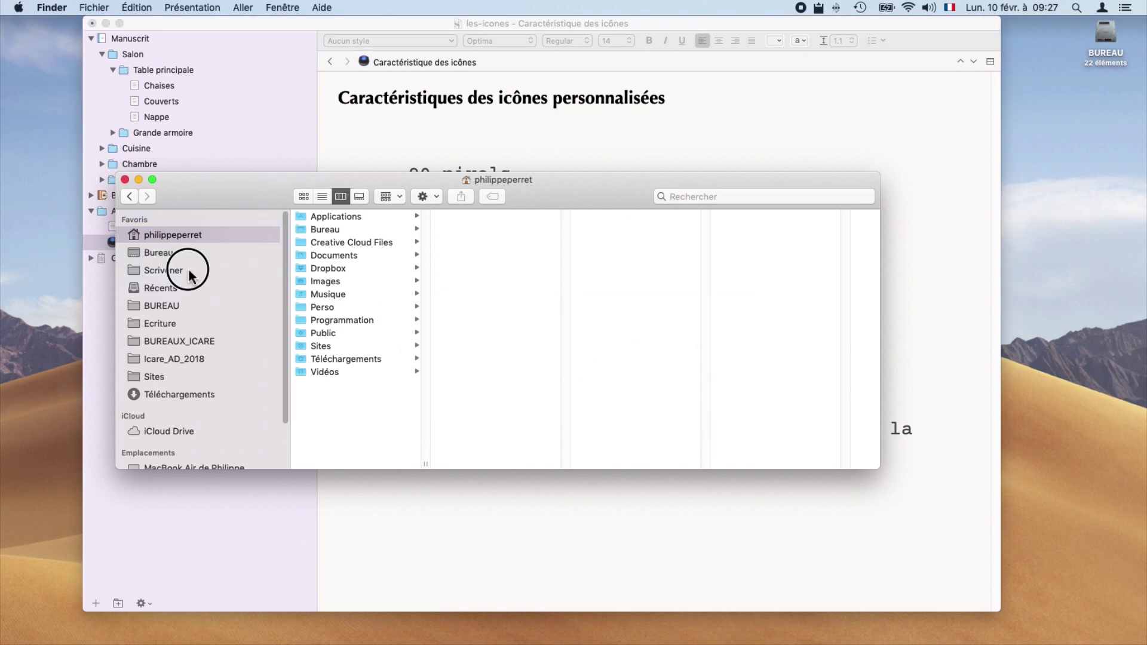
click(190, 274)
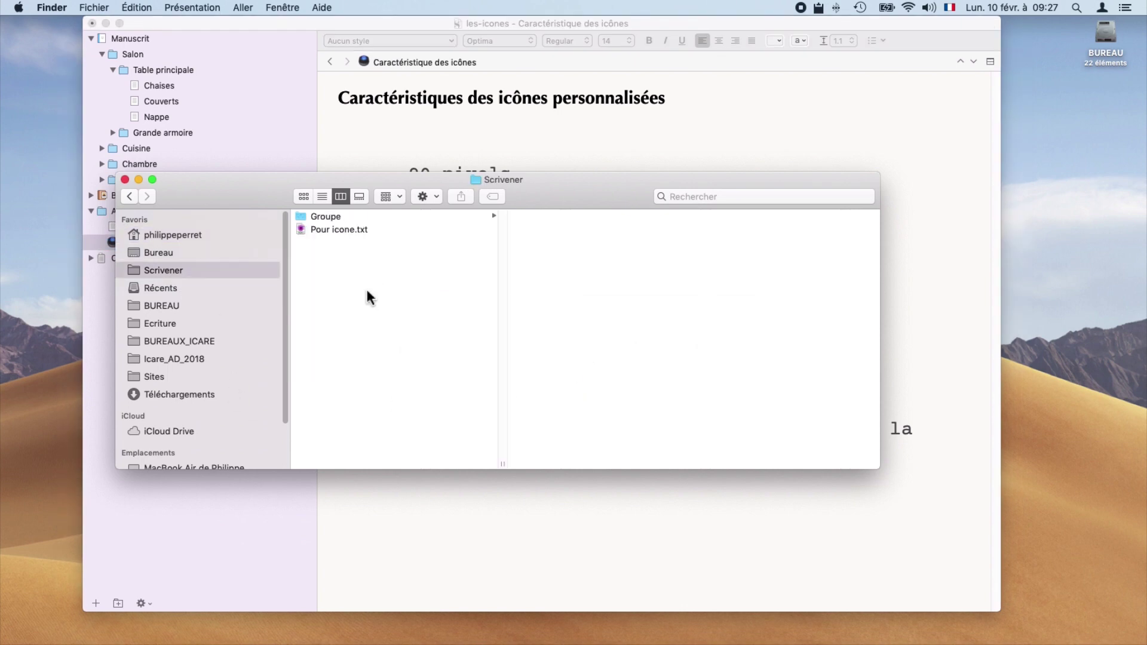
click(302, 227)
key(super+i)
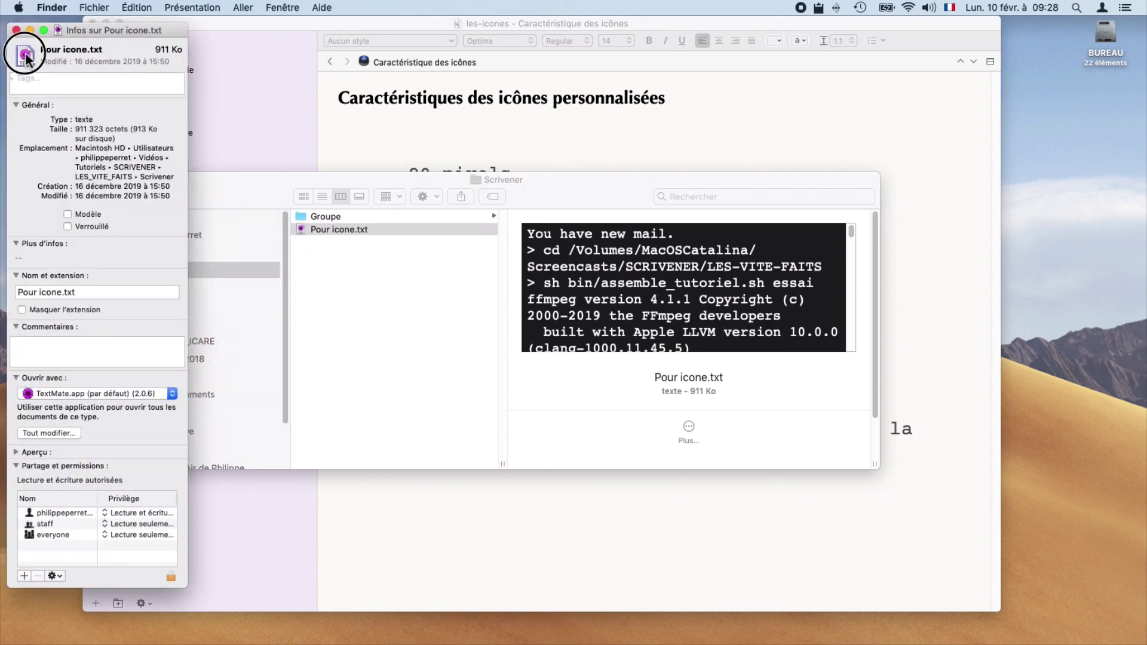
Copy the file icon of Pour icone.txt and create a new image from the clipboard in Aperçu
click(25, 56)
key(super+c)
key(super+space)
text(Ap)
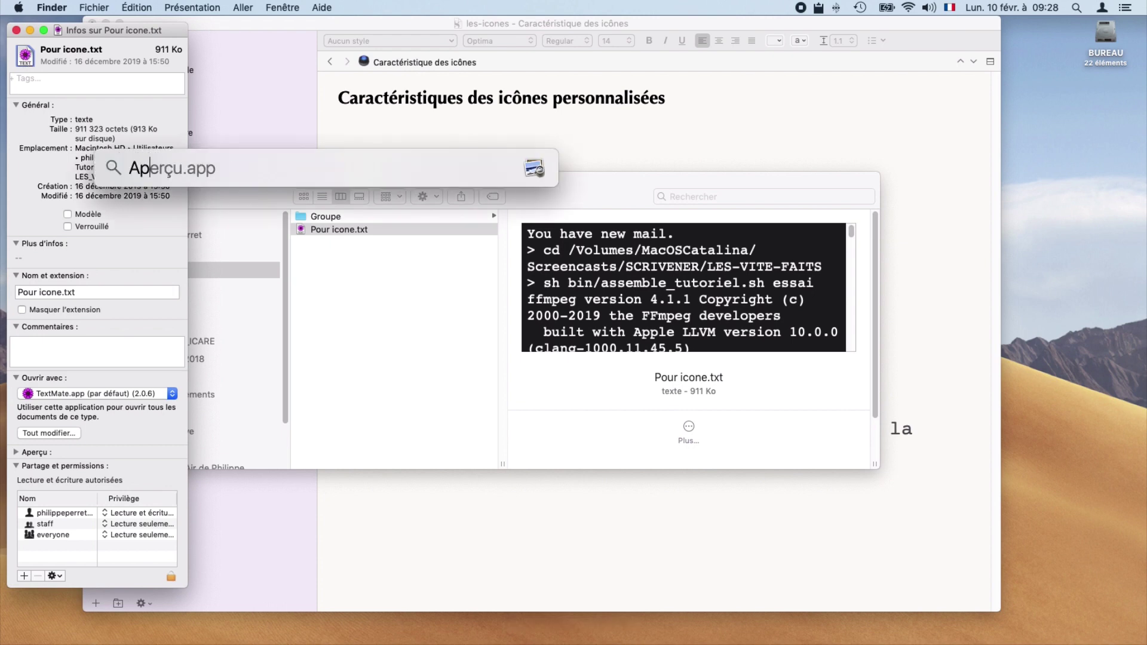
key(Return)
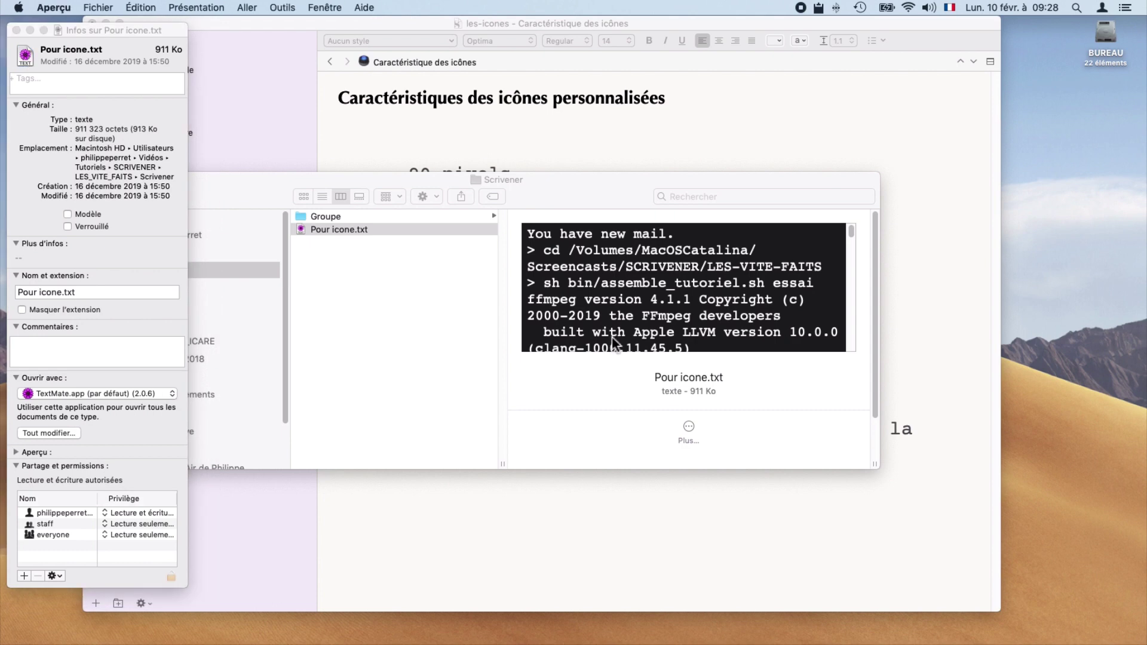
key(super+n)
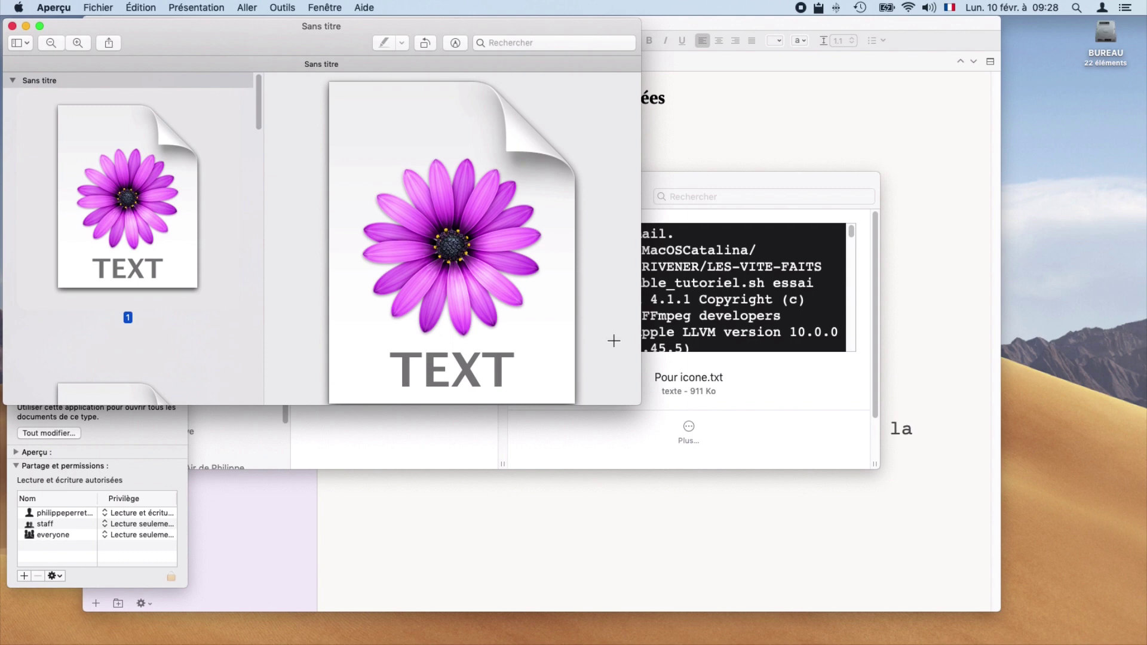
Show the image's general information in Aperçu and select the 128 × 128 pixel version of the icon
key(super+i)
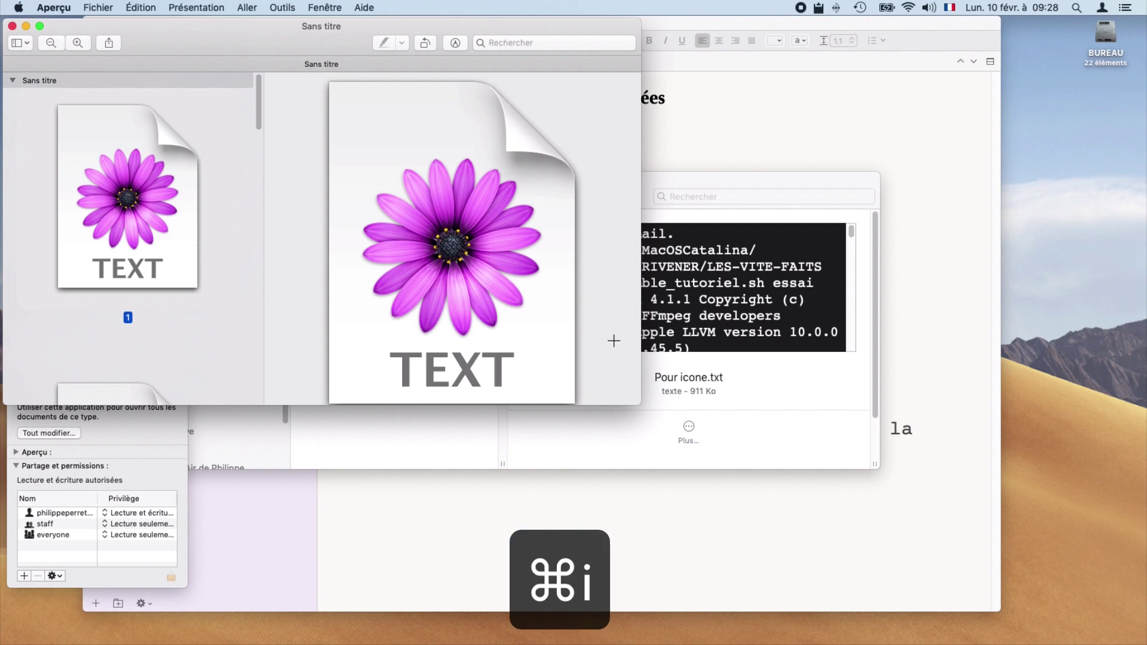
drag(479, 101, 756, 82)
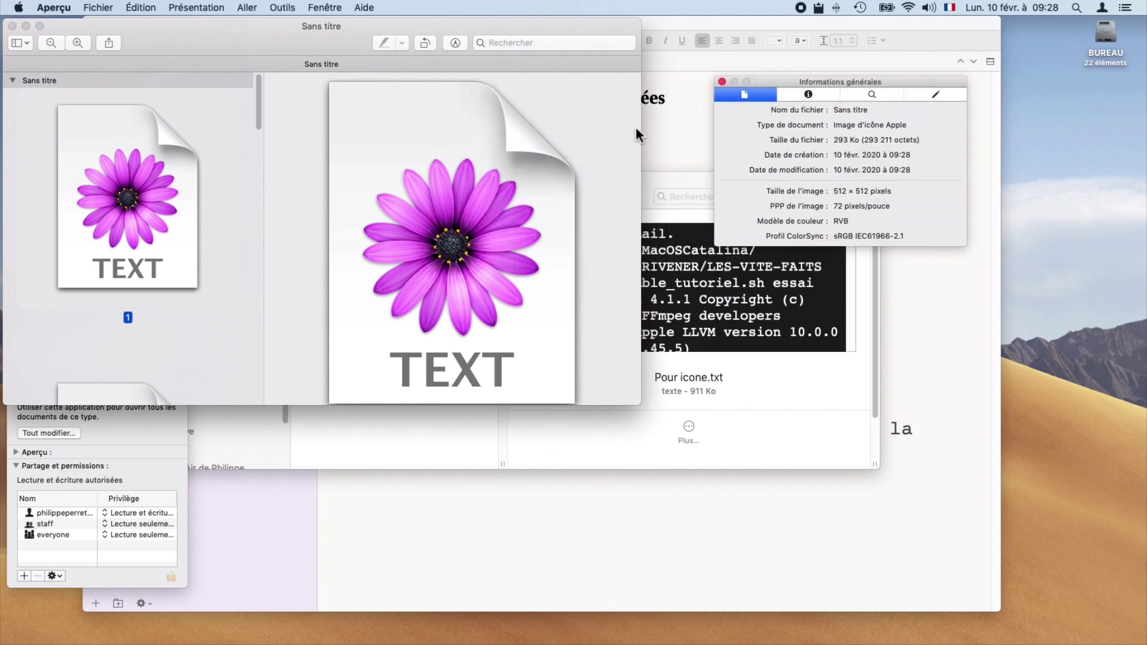
click(145, 194)
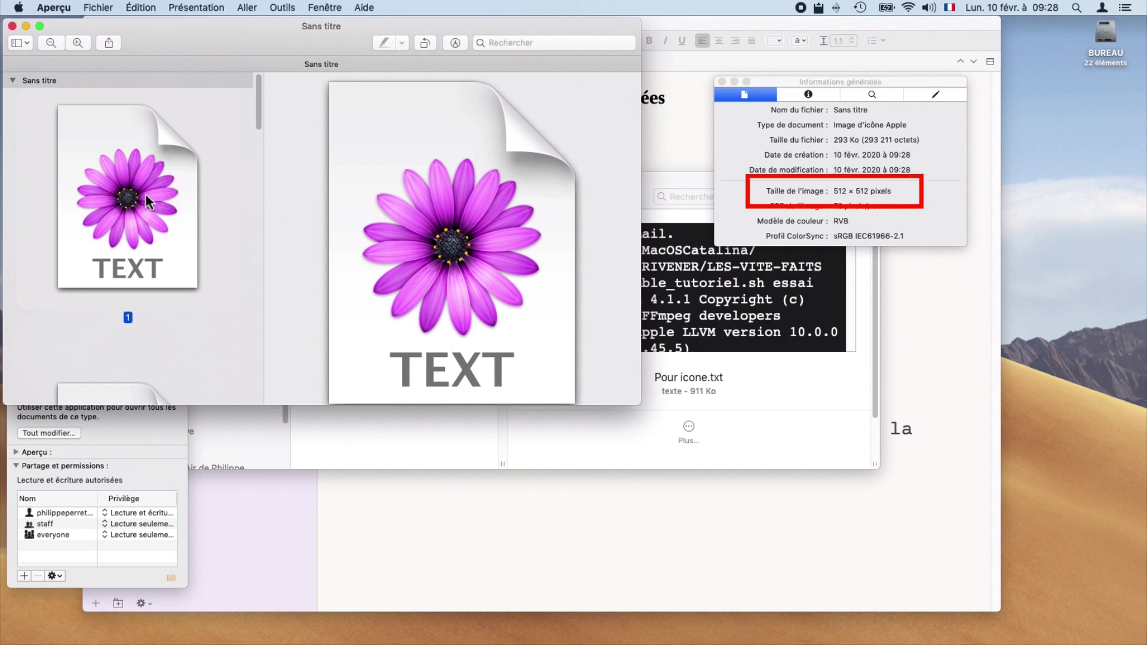
key(Down)
key(Down)
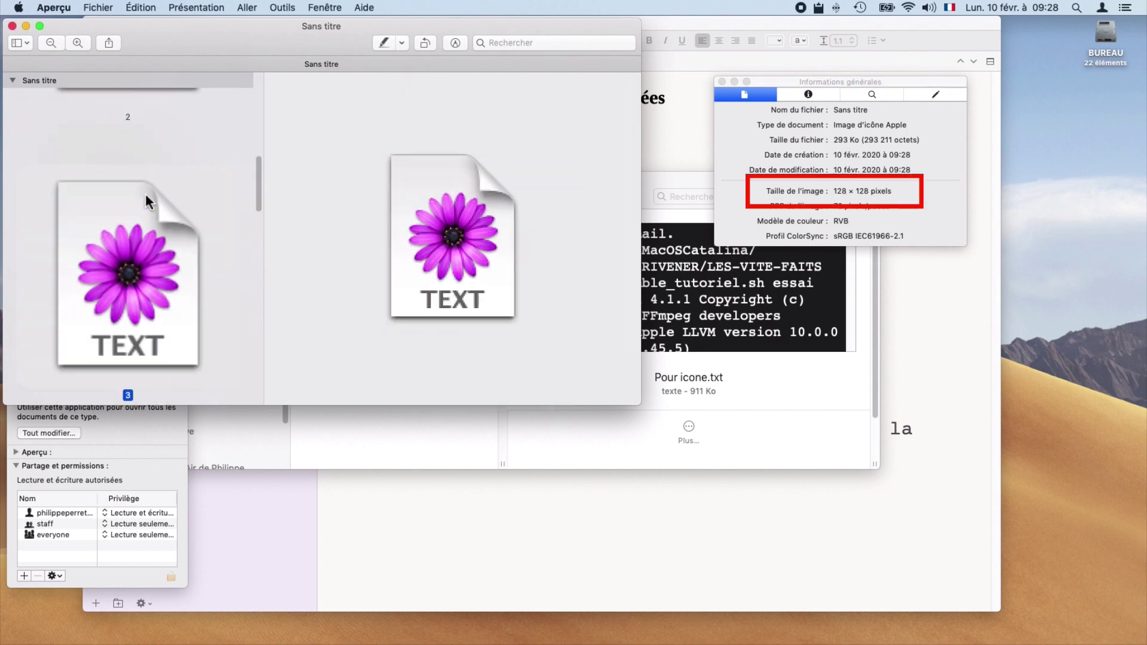
key(Down)
key(Up)
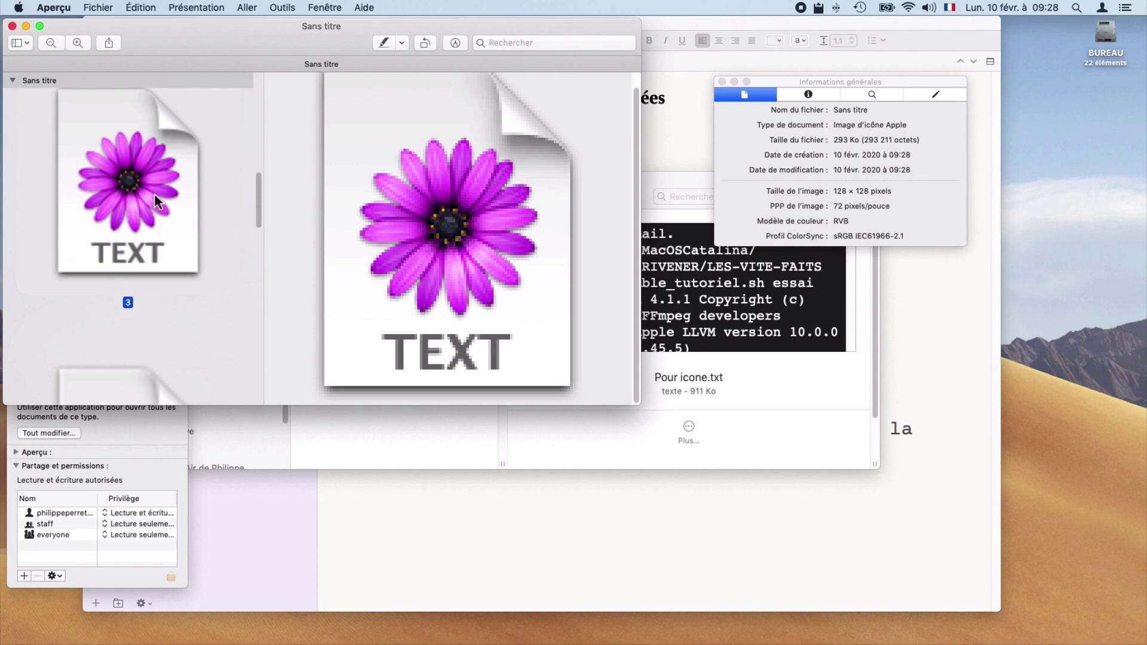
Copy the 128 × 128 icon into a new image from the clipboard, discarding the original untitled image
key(super+c)
click(12, 26)
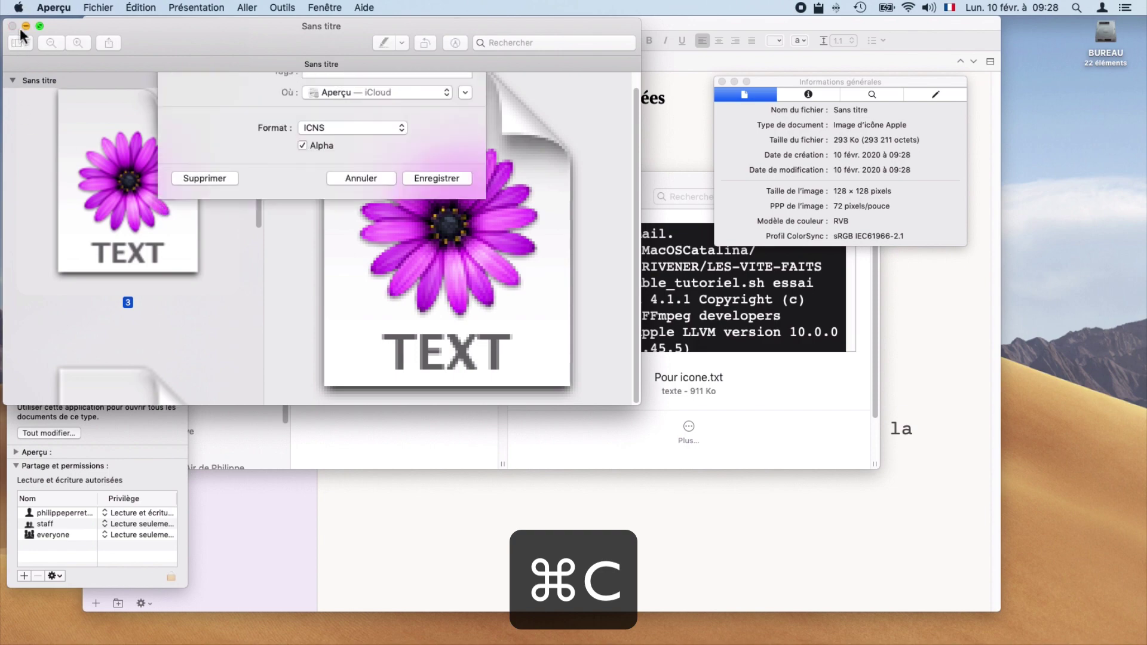
click(213, 300)
key(super+n)
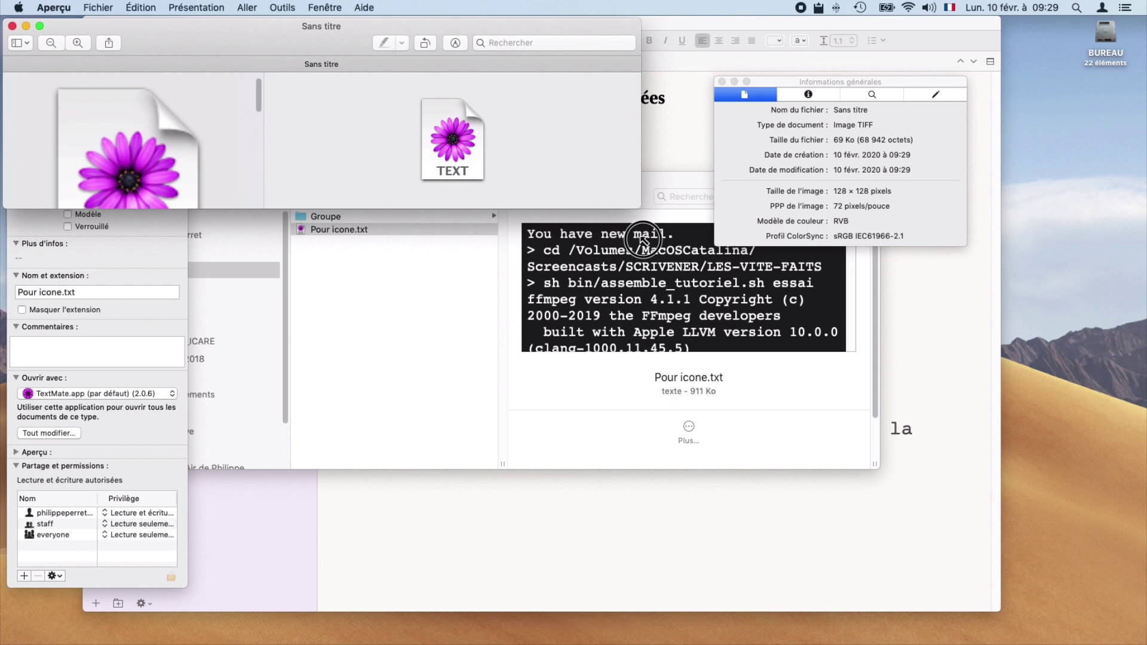
Enlarge the new image's window and resize the image to 90 × 90 pixels
drag(640, 208, 658, 341)
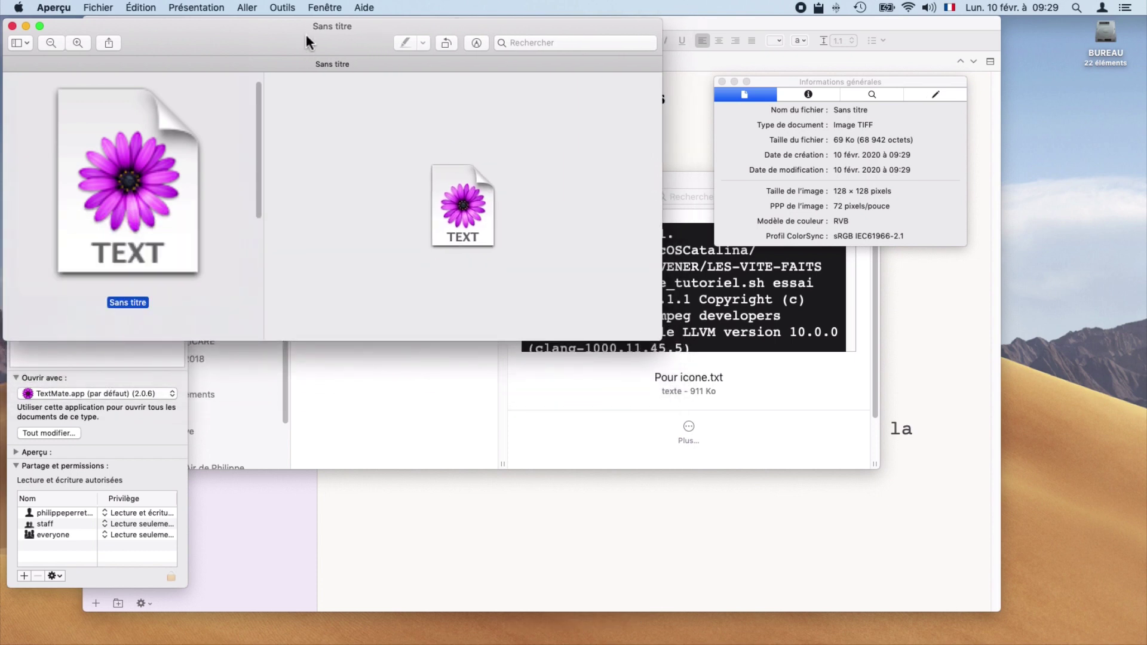
click(288, 8)
click(301, 70)
click(417, 154)
click(413, 152)
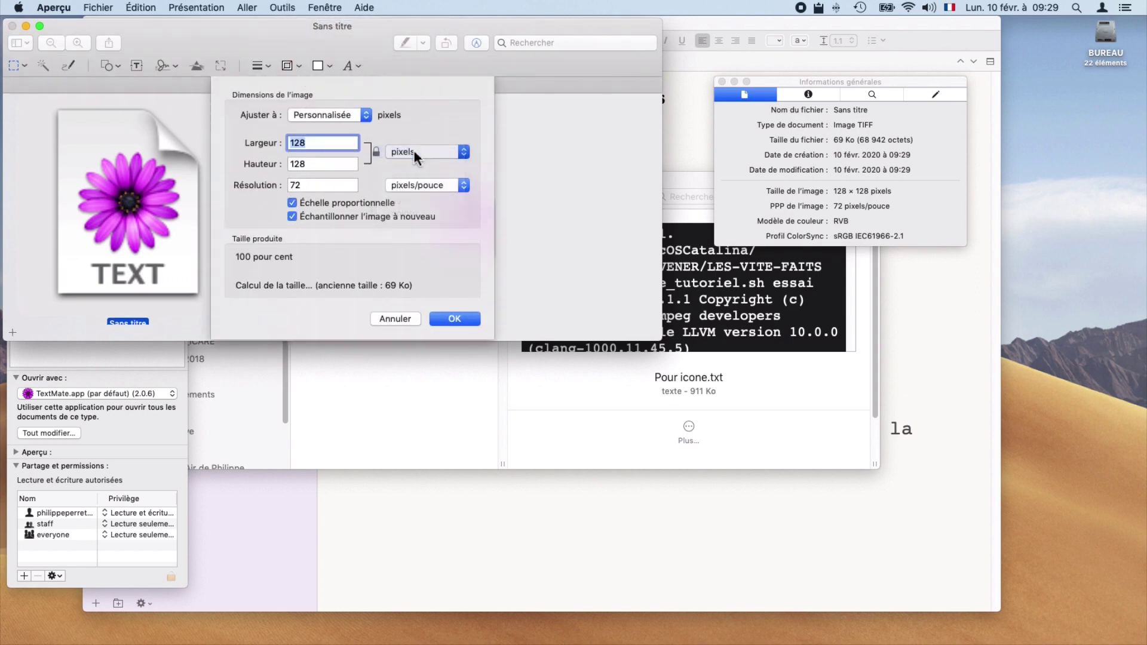
text(90)
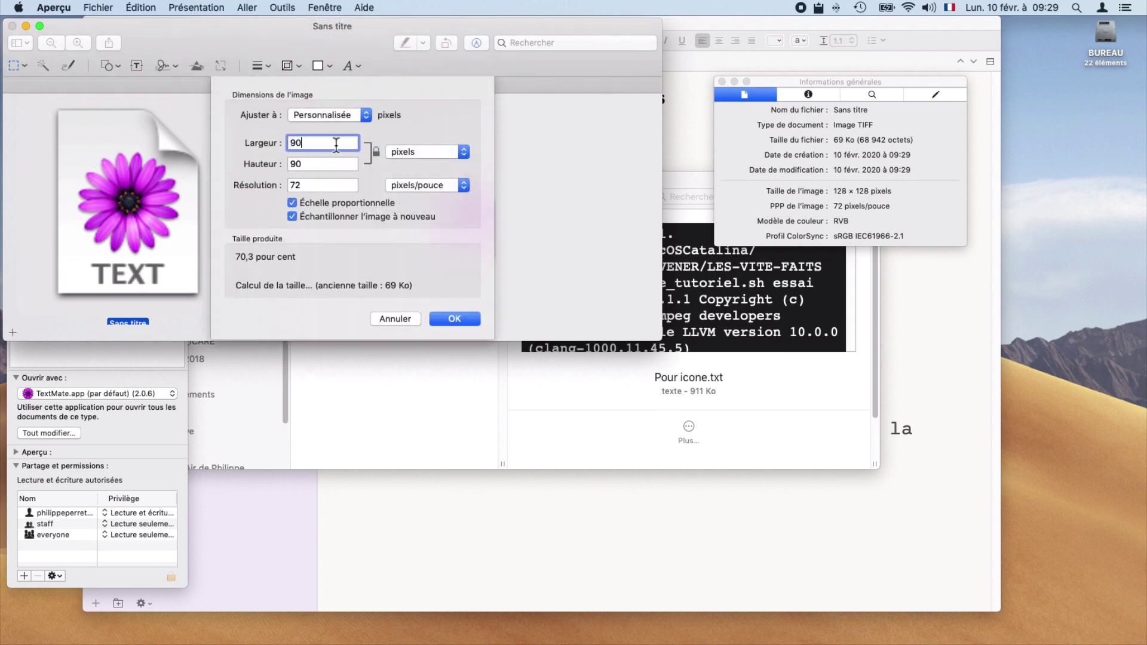
click(450, 321)
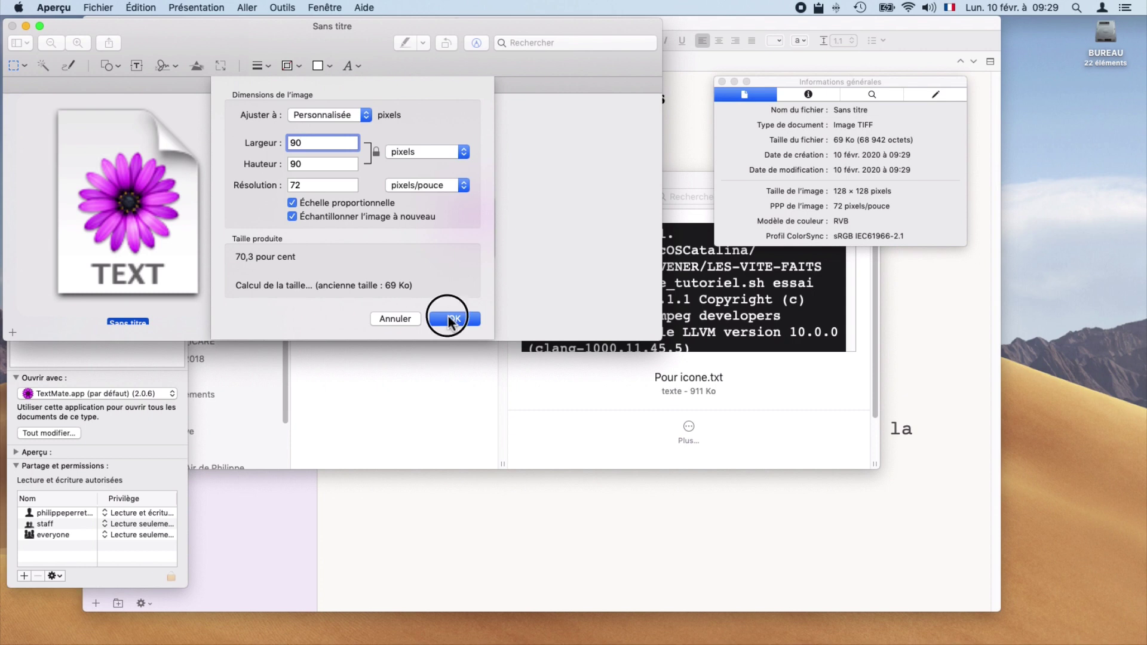
Export the resized image in TIFF format as textmate.tiff to the Scrivener folder
click(99, 8)
click(176, 256)
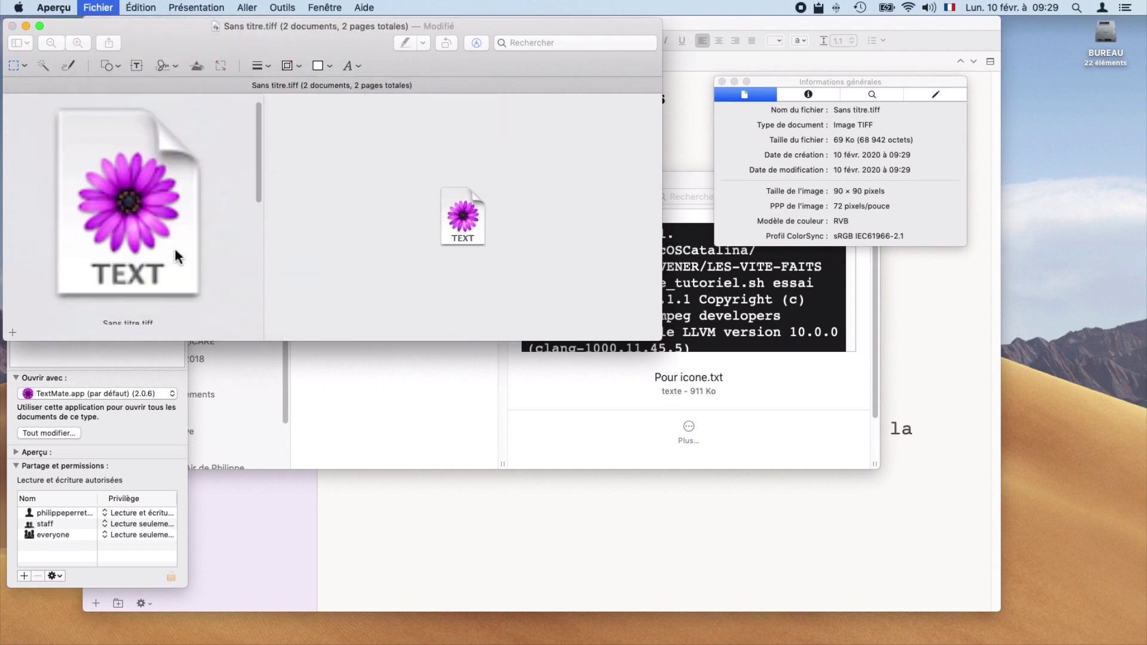
click(342, 420)
click(360, 496)
text(textmate.tiff)
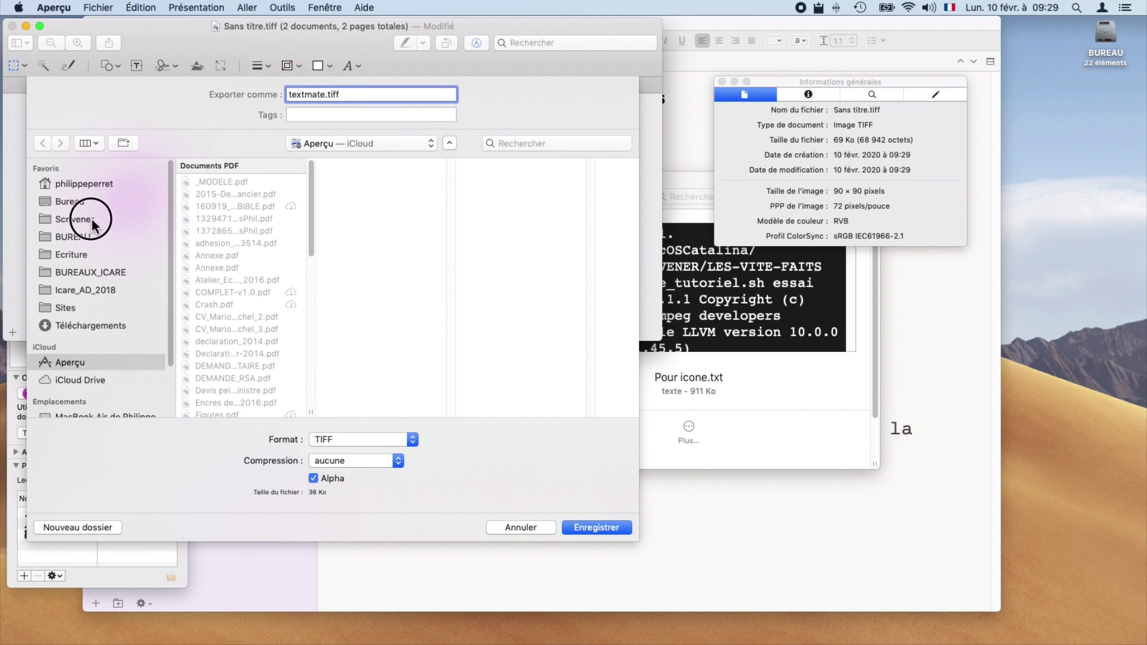
click(93, 224)
click(597, 527)
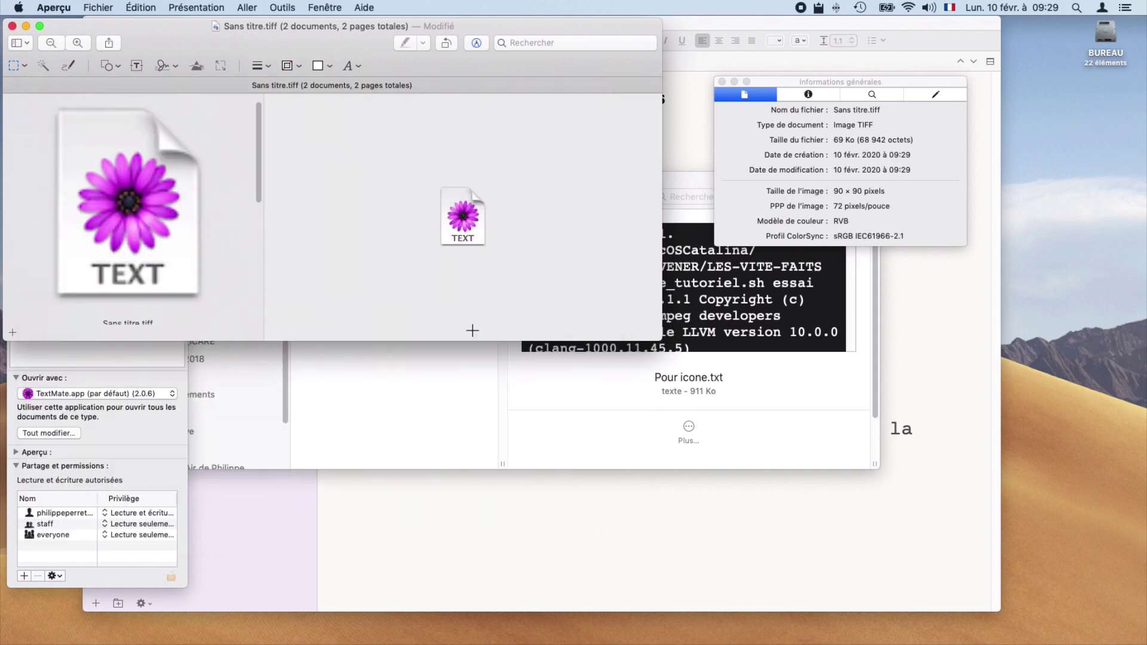
Quit Aperçu without keeping the untitled image and switch back to Scrivener
key(super+q)
click(485, 242)
key(super+Tab)
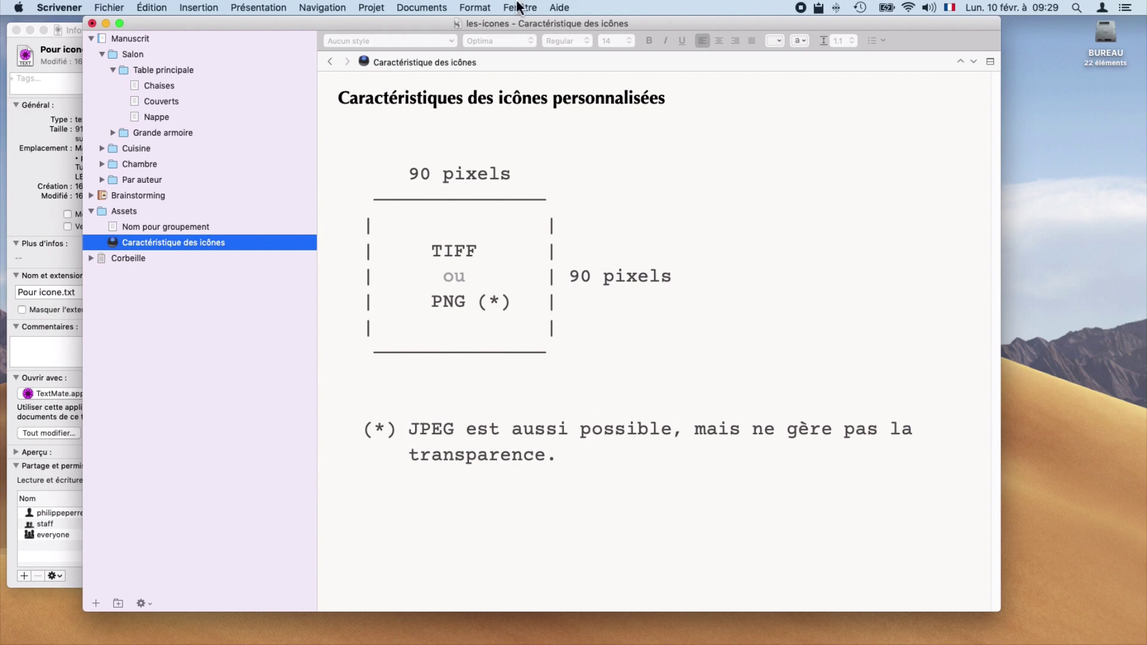
Add textmate.tiff from the Scrivener folder to the project's custom icons in the icon manager
click(420, 7)
mouse_move(522, 281)
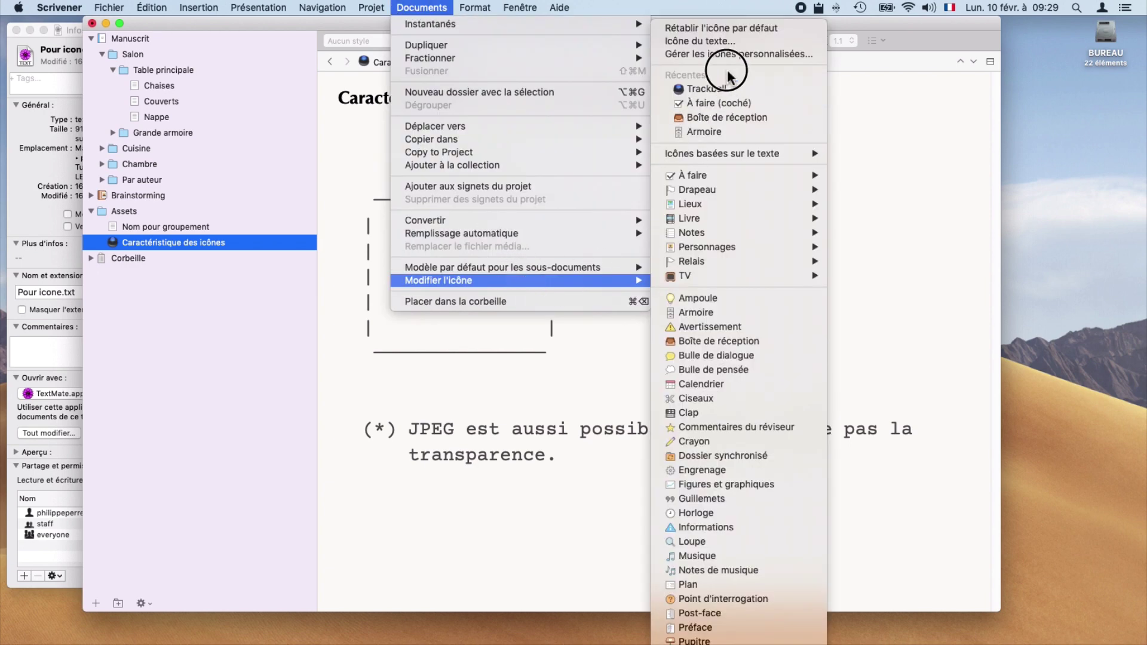
click(740, 54)
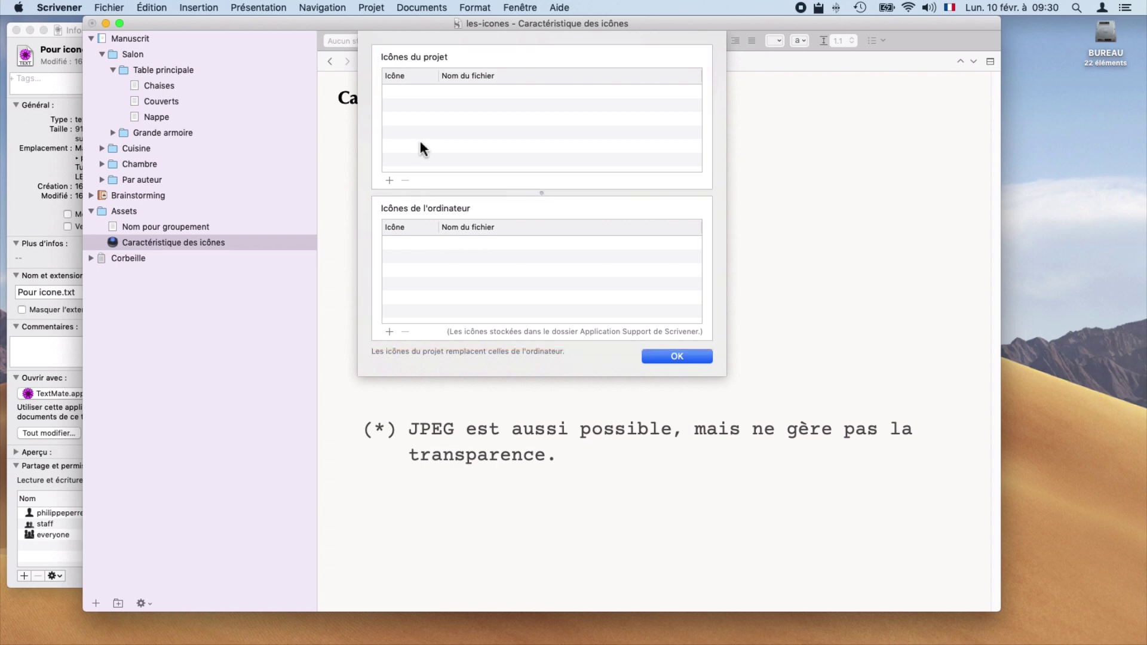
click(388, 181)
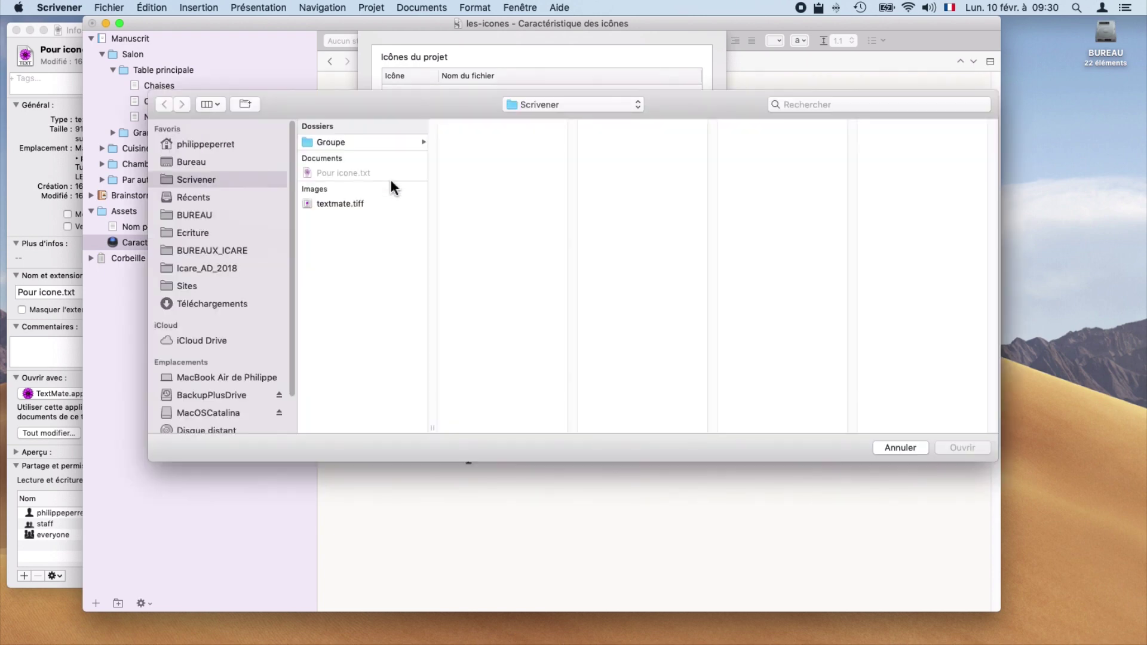
click(318, 204)
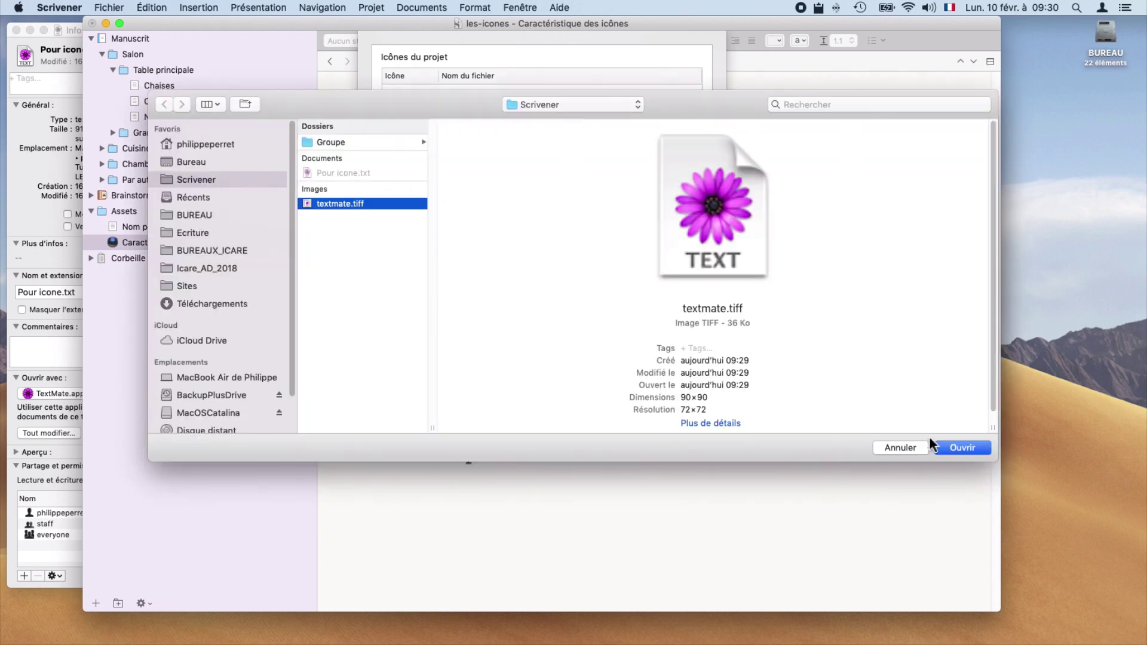
click(968, 449)
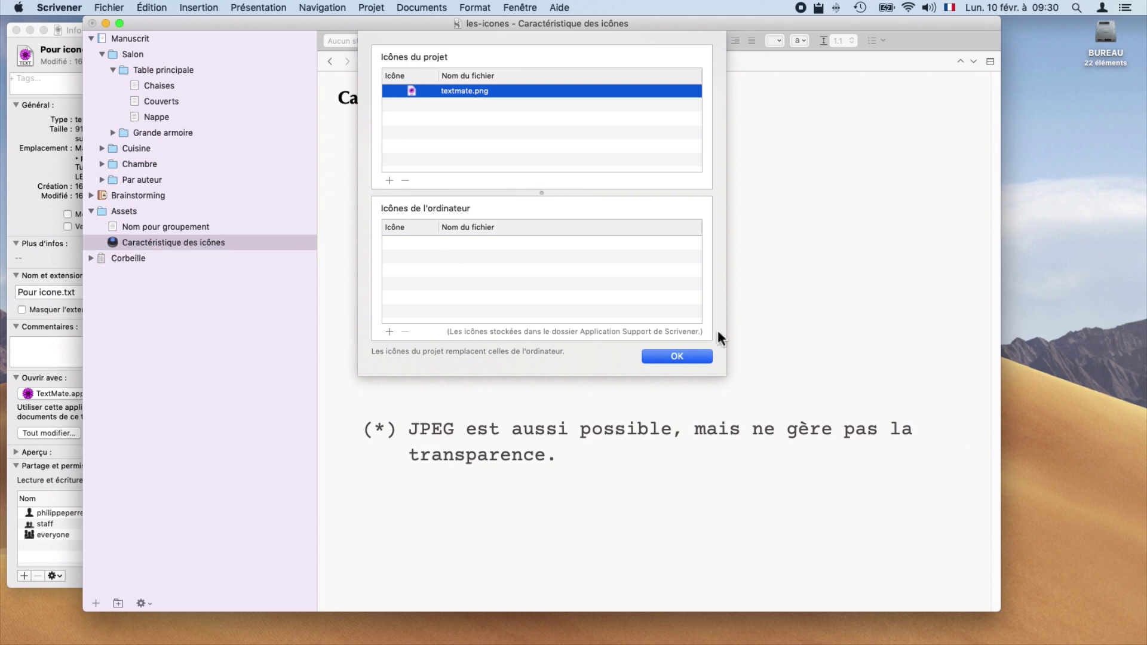
click(677, 356)
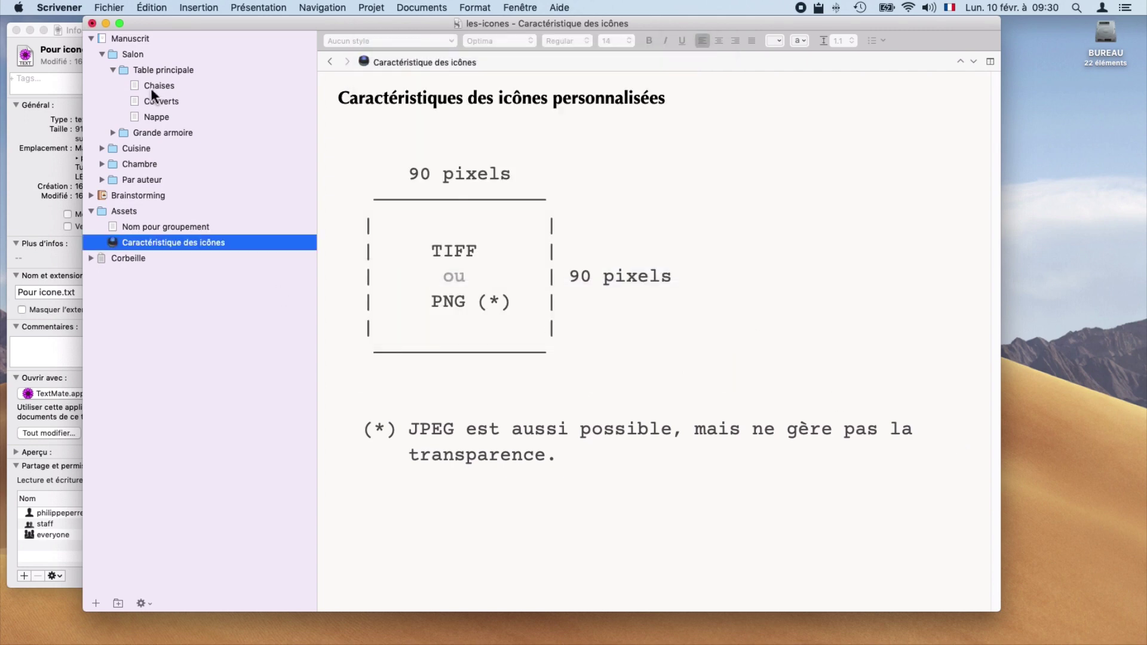
Add Chaises to the selection with Caractéristique des icônes and give both documents the custom textmate icon
alt+super+click(135, 84)
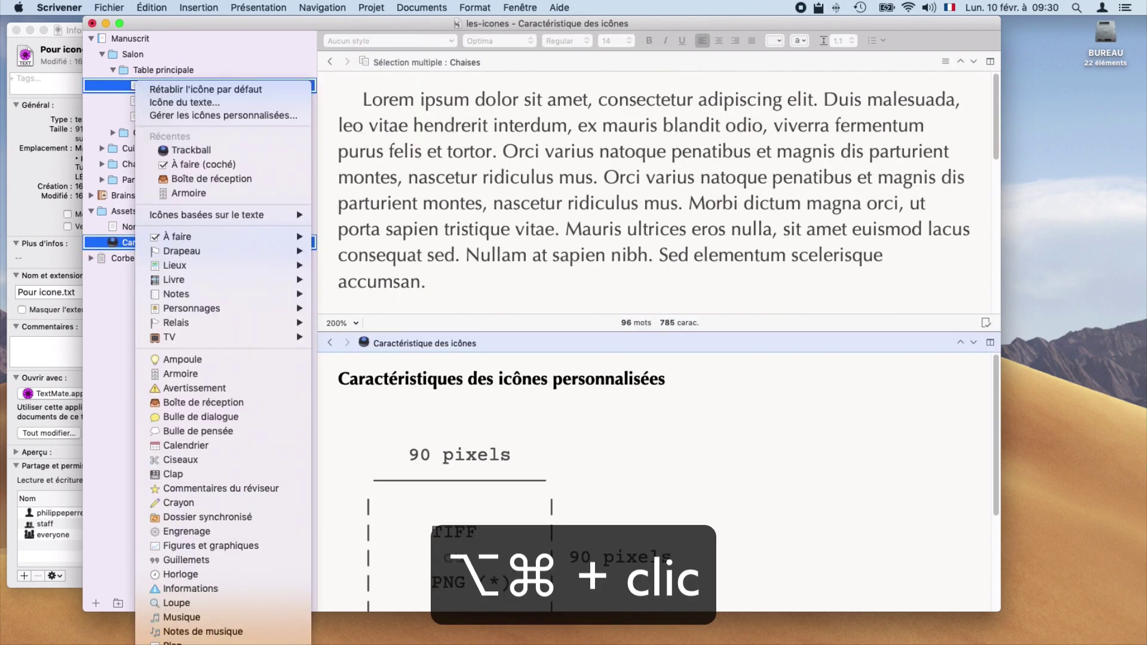
mouse_move(197, 644)
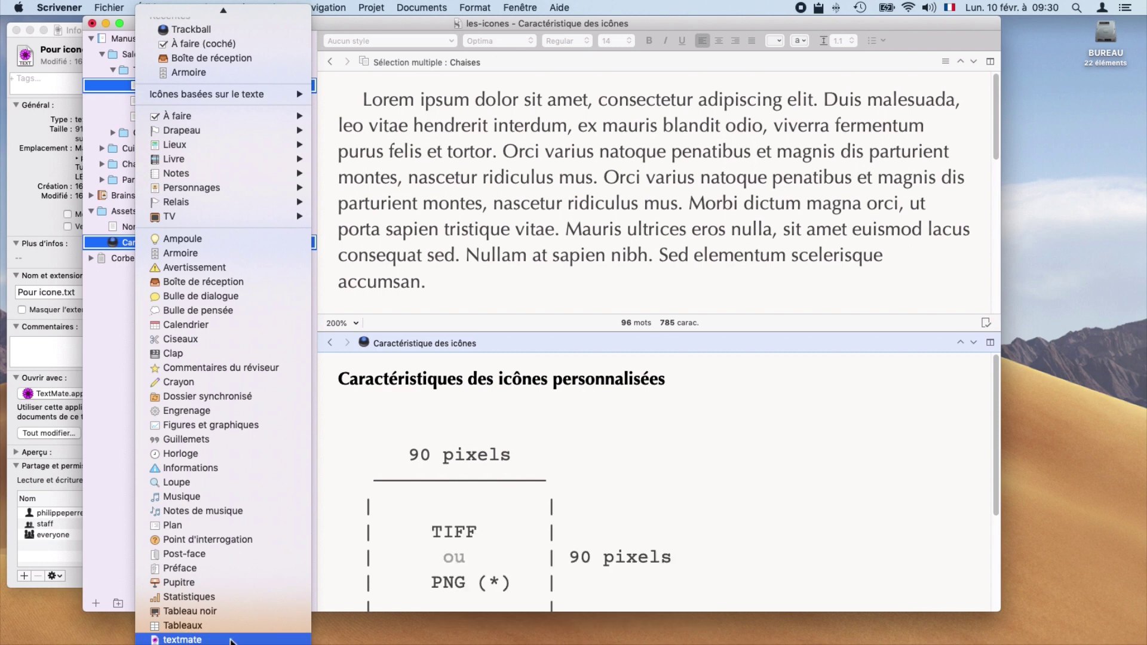
click(231, 640)
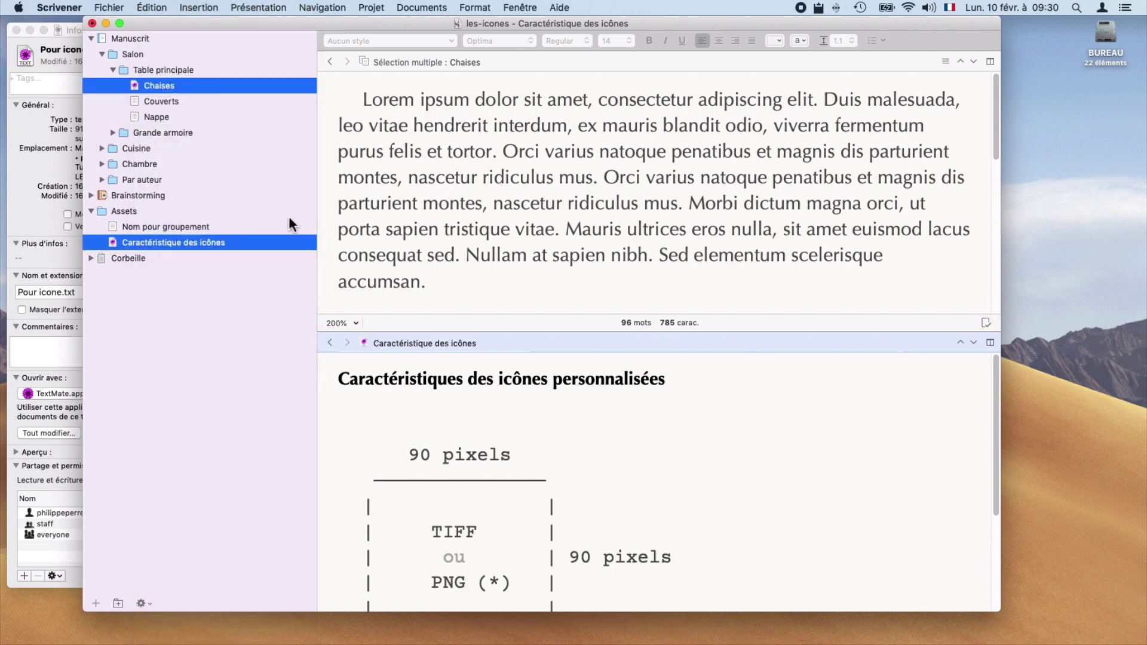
alt+super+click(127, 38)
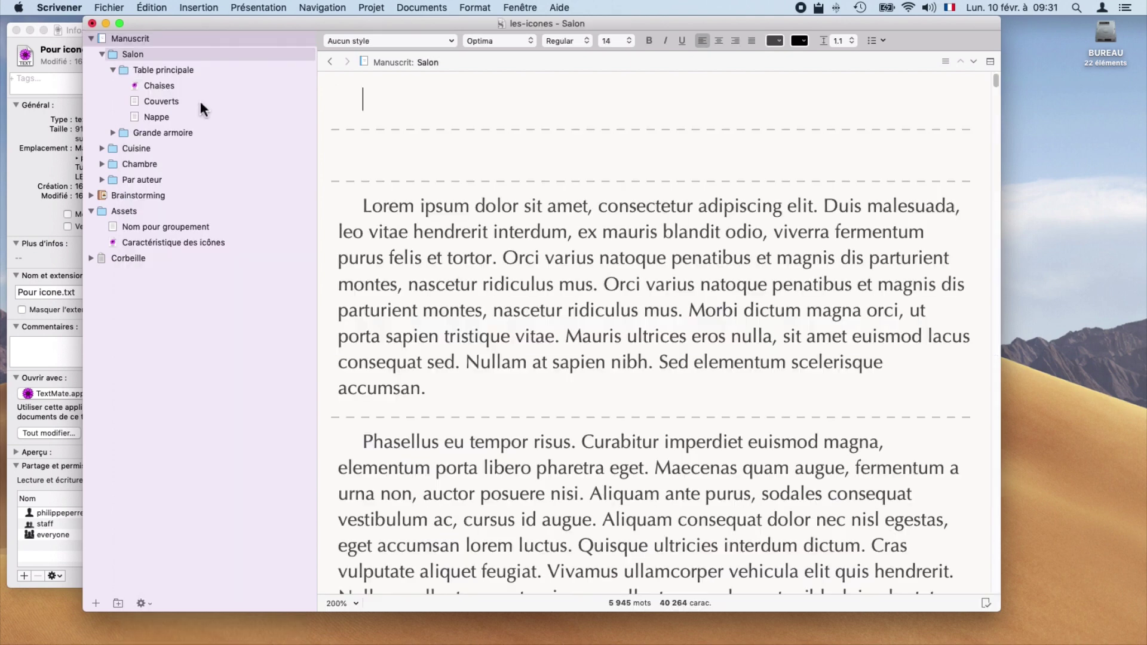
Find and launch the GIMP image editor
key(super+space)
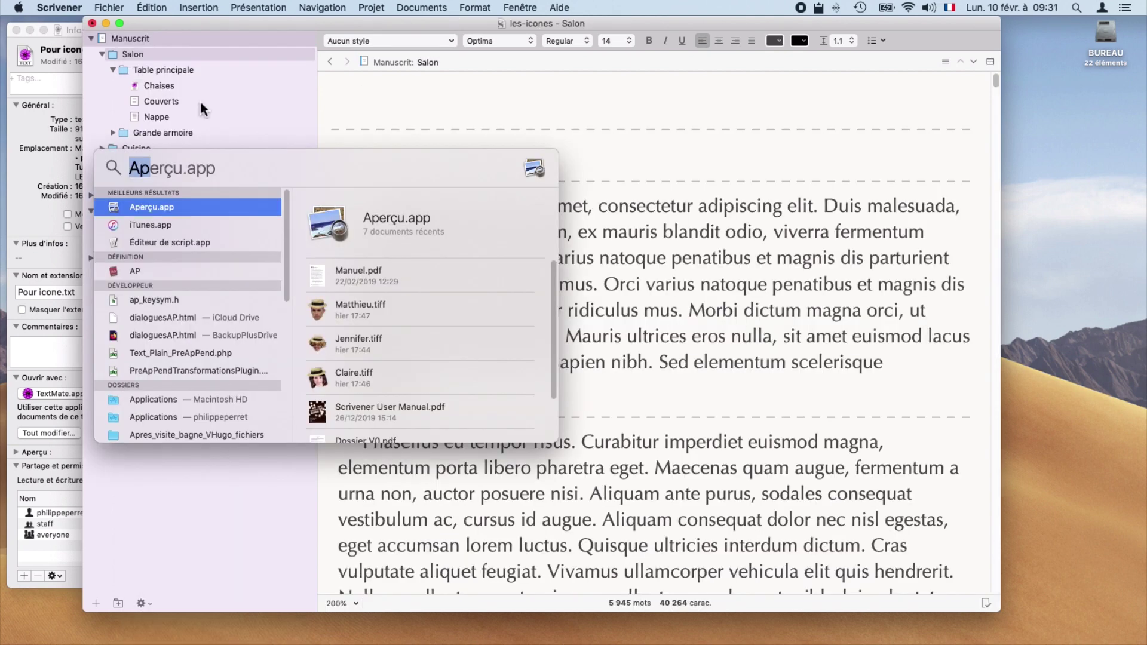
text(Gim)
key(Return)
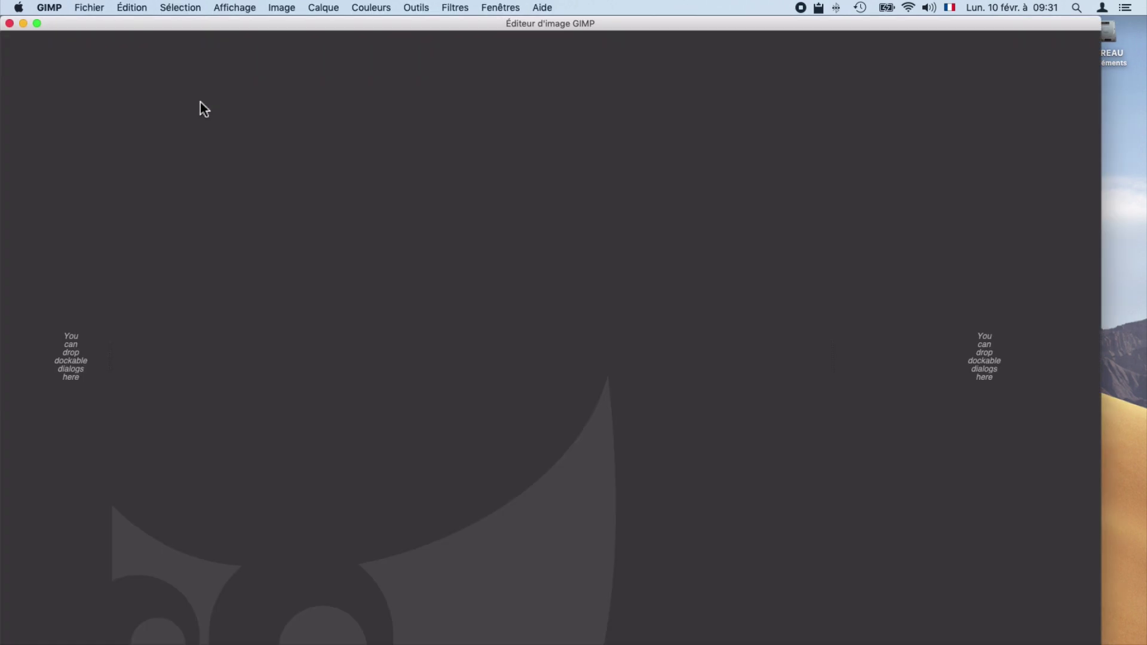
Create a new image 90 px wide and 90 px high and add a transparent layer above the background
key(super+n)
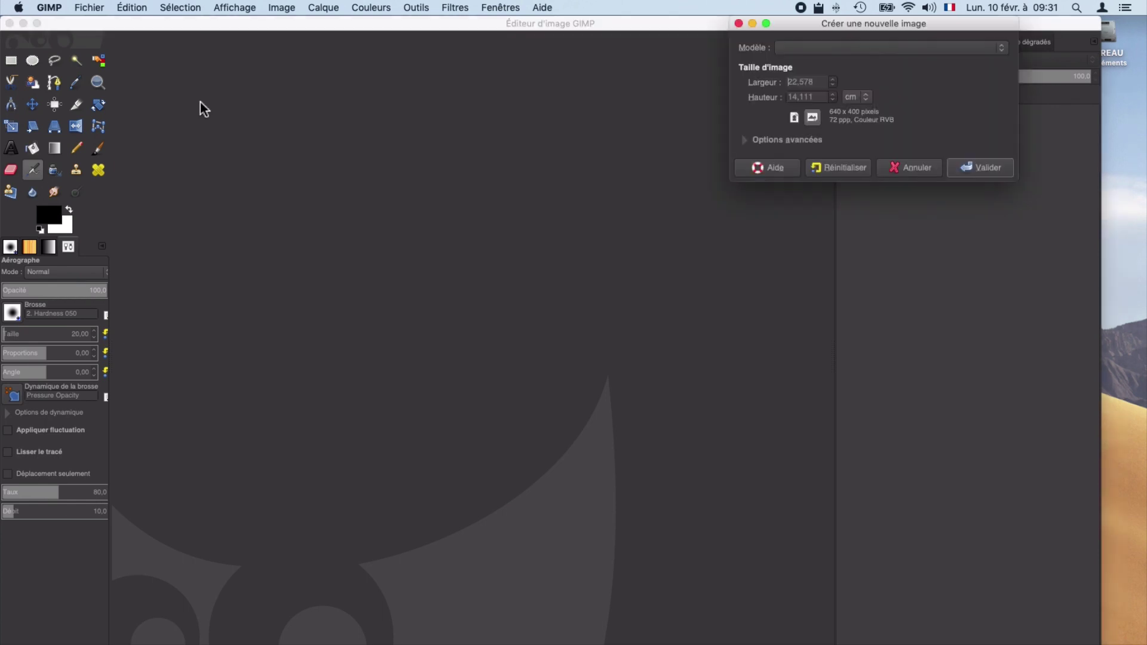
click(861, 96)
click(878, 34)
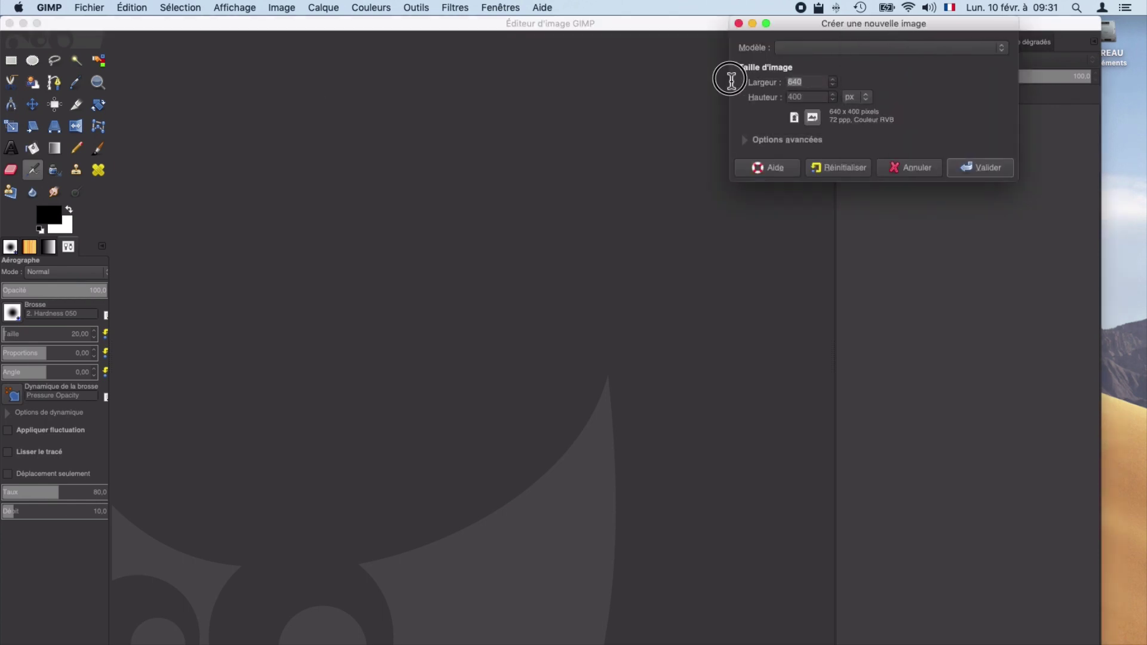
text(90)
key(Tab)
text(90)
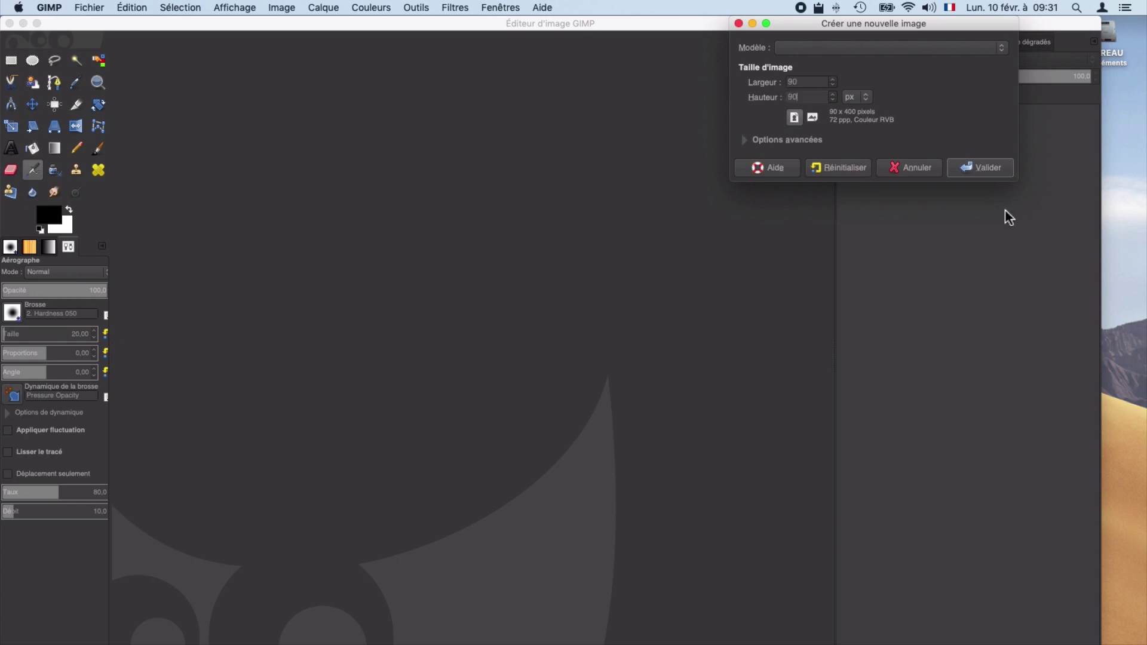
click(989, 170)
key(shift+super+n)
click(168, 216)
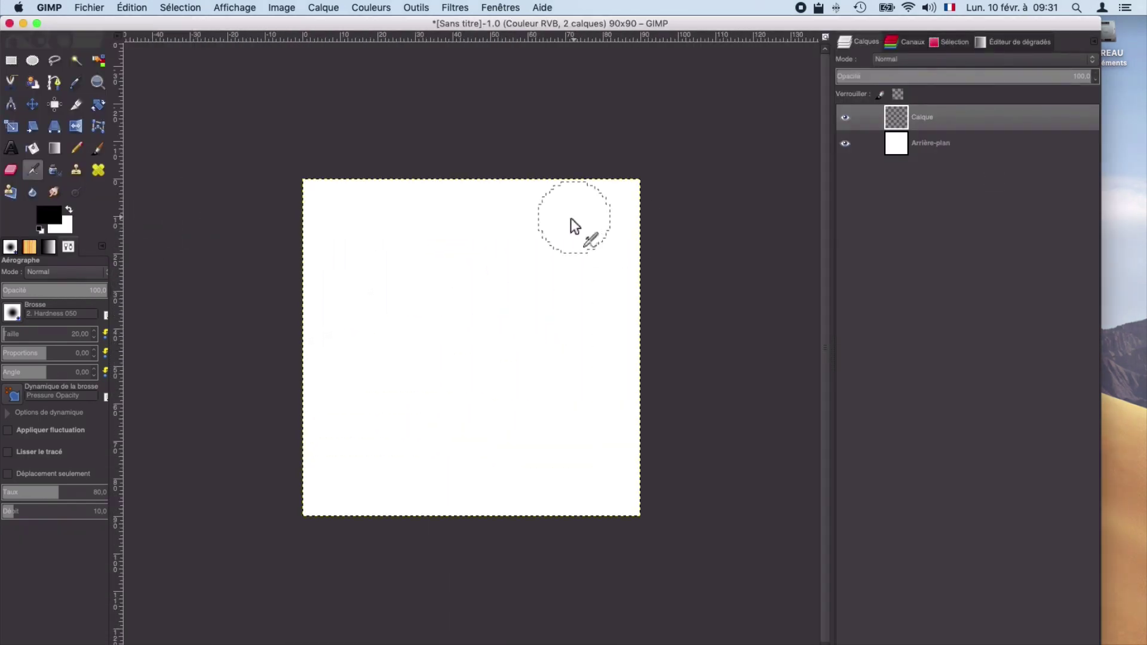
Select an upright rectangle in the upper-left part of the new layer and fill it with green
key(r)
drag(345, 232, 468, 418)
click(49, 215)
click(497, 186)
click(518, 213)
Select an ellipse of about 45 × 53 px in the lower-right part of the canvas and fill it with red
click(32, 60)
drag(427, 294, 596, 493)
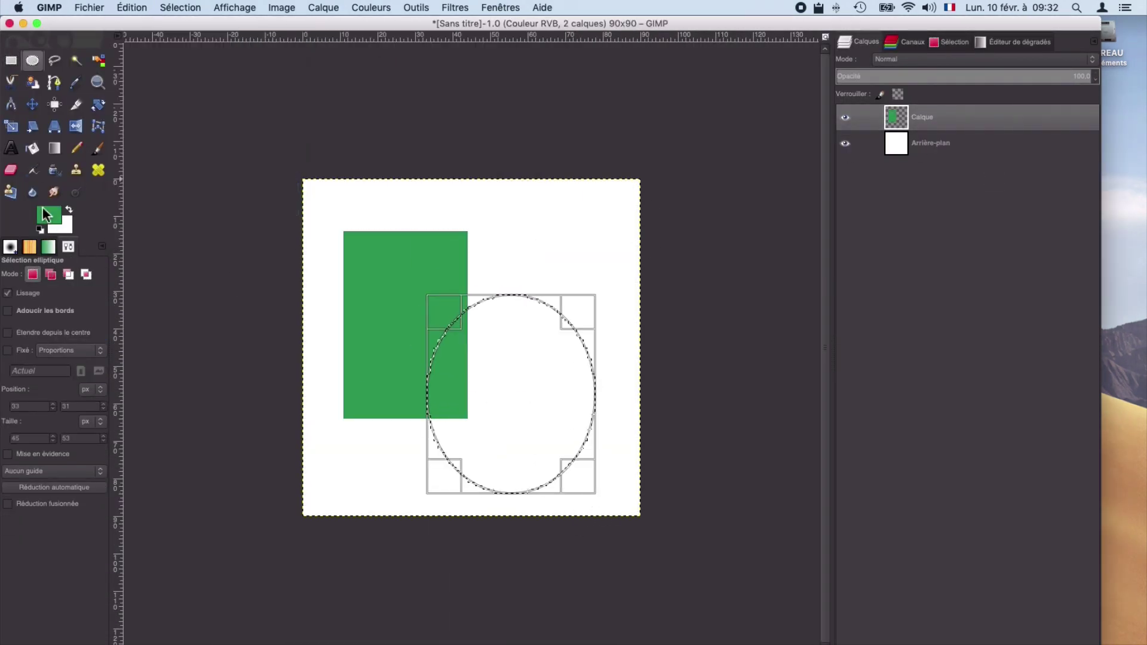
click(47, 215)
click(519, 169)
click(519, 214)
key(super+comma)
Select a horizontal band of about 79 × 11 px across the green and red shapes and fill it with yellow
key(r)
drag(319, 302, 622, 340)
click(49, 215)
click(538, 185)
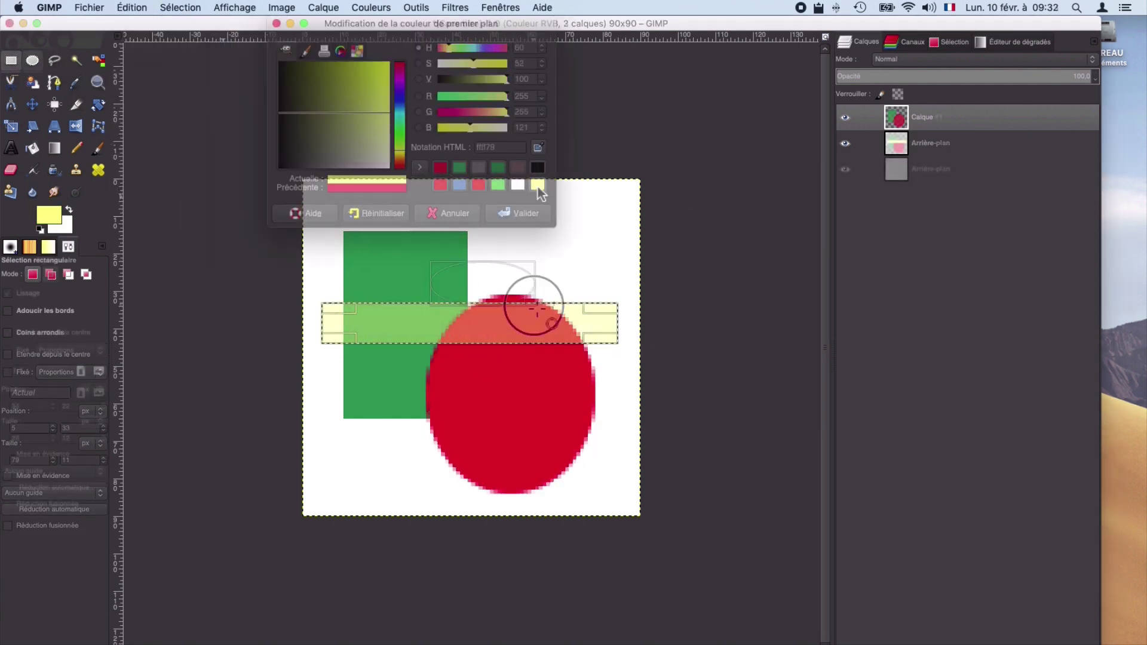
click(518, 213)
key(super+comma)
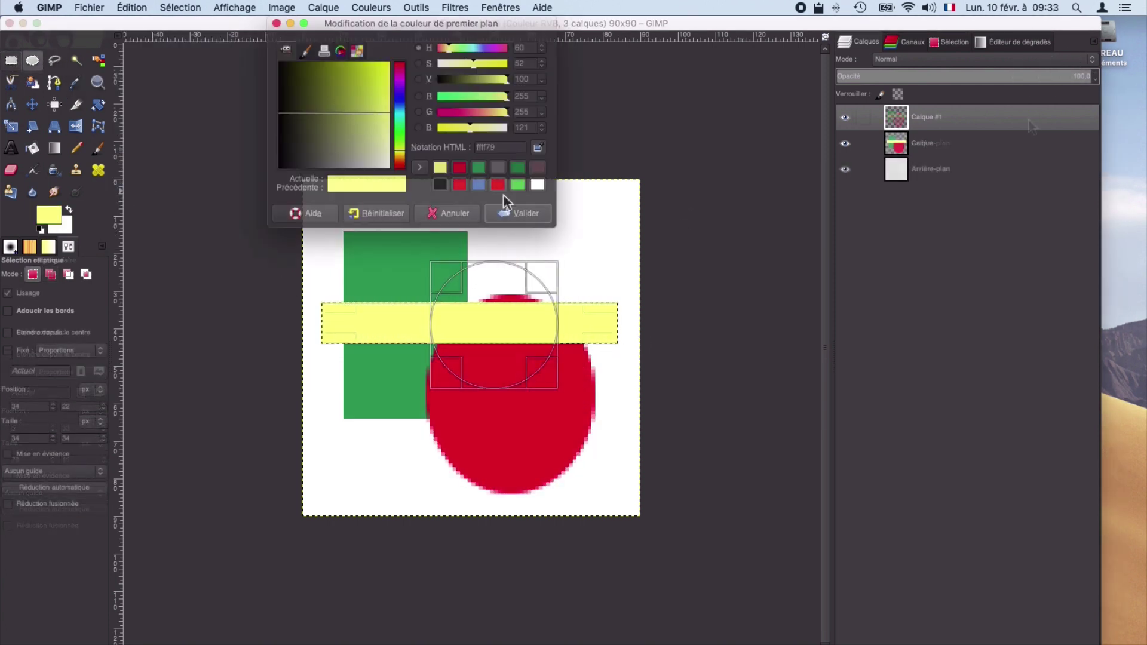
Set the foreground colour to blue and fill the combined band and circle selection on the layer Calque #1
click(512, 212)
click(131, 7)
click(200, 187)
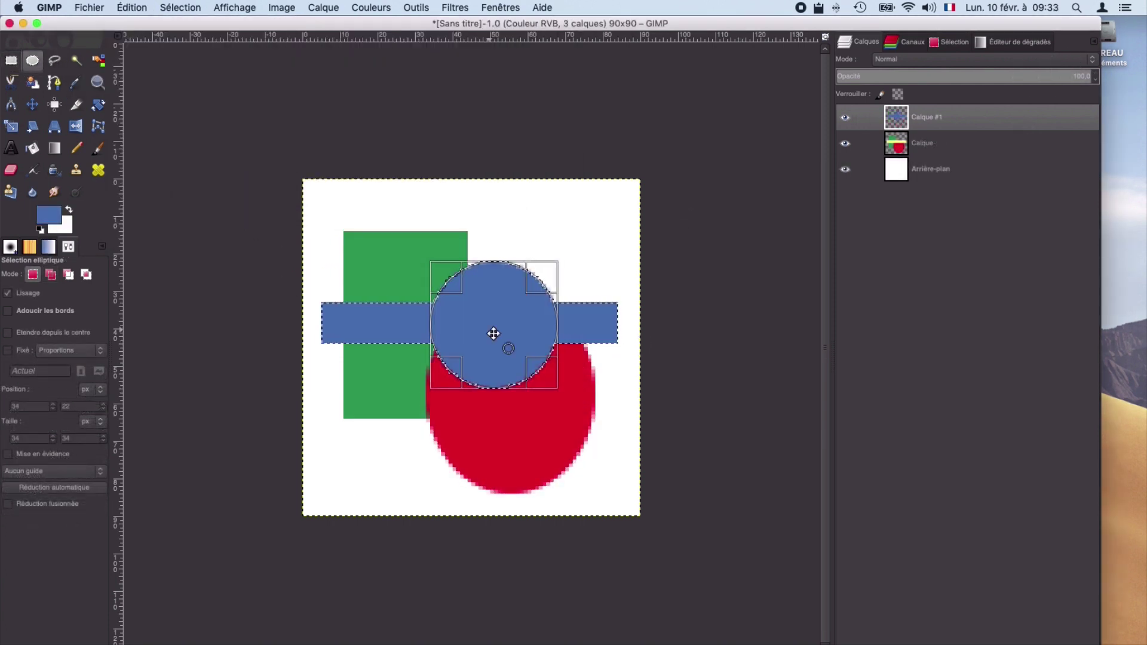
Move the blue layer Calque #1 about 10 px right and 7 px up, and lower its opacity slightly
key(m)
drag(520, 326, 535, 292)
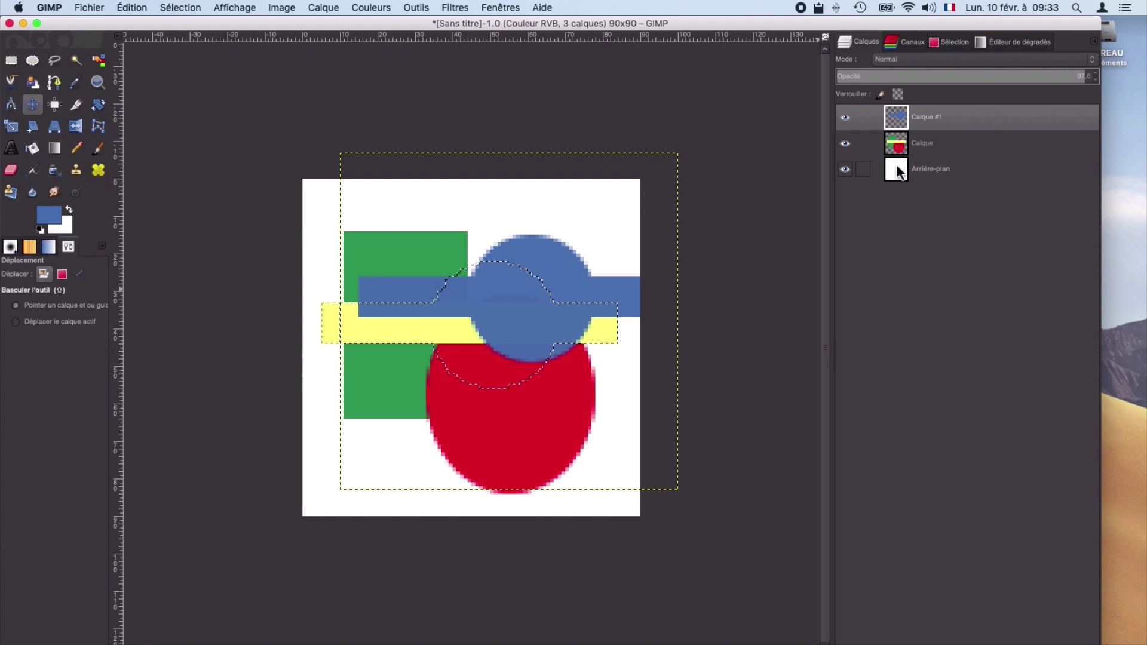
key(minus)
key(minus)
key(minus)
key(minus)
key(minus)
key(minus)
key(minus)
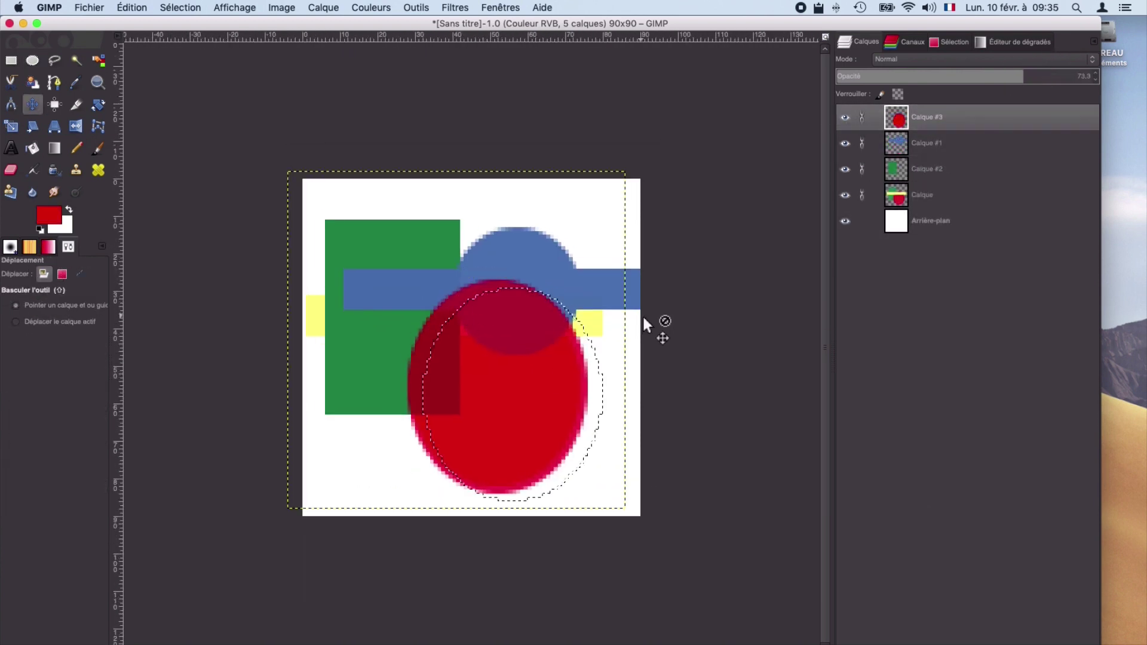
Export the layered image to the desktop as mon-icone.tiff
click(94, 7)
click(113, 200)
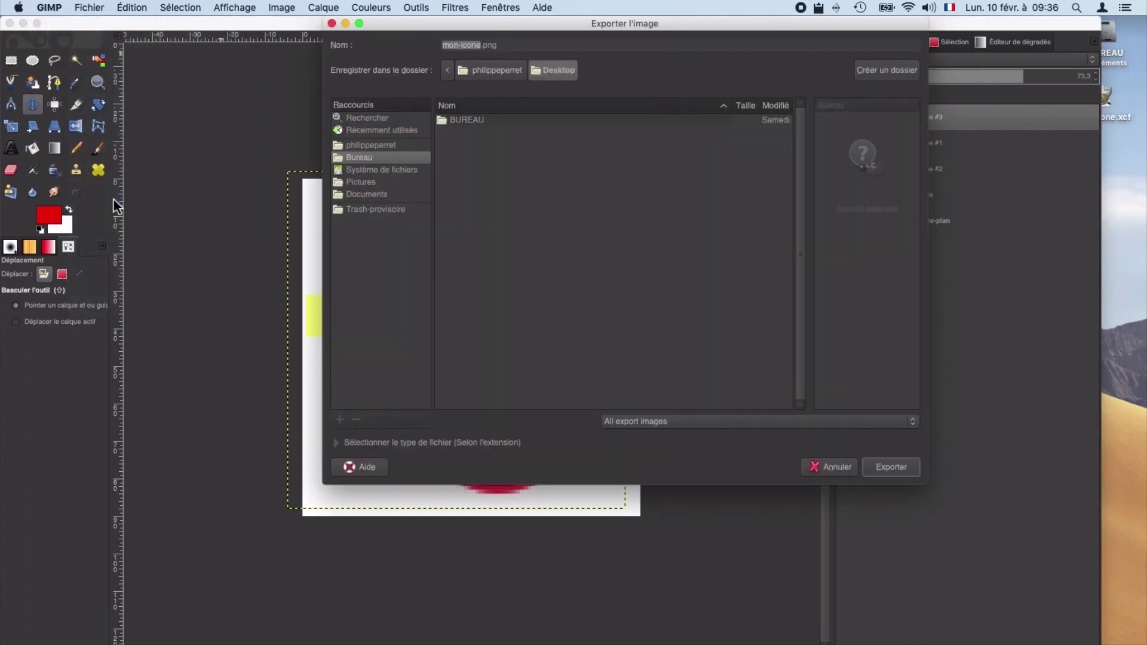
key(Return)
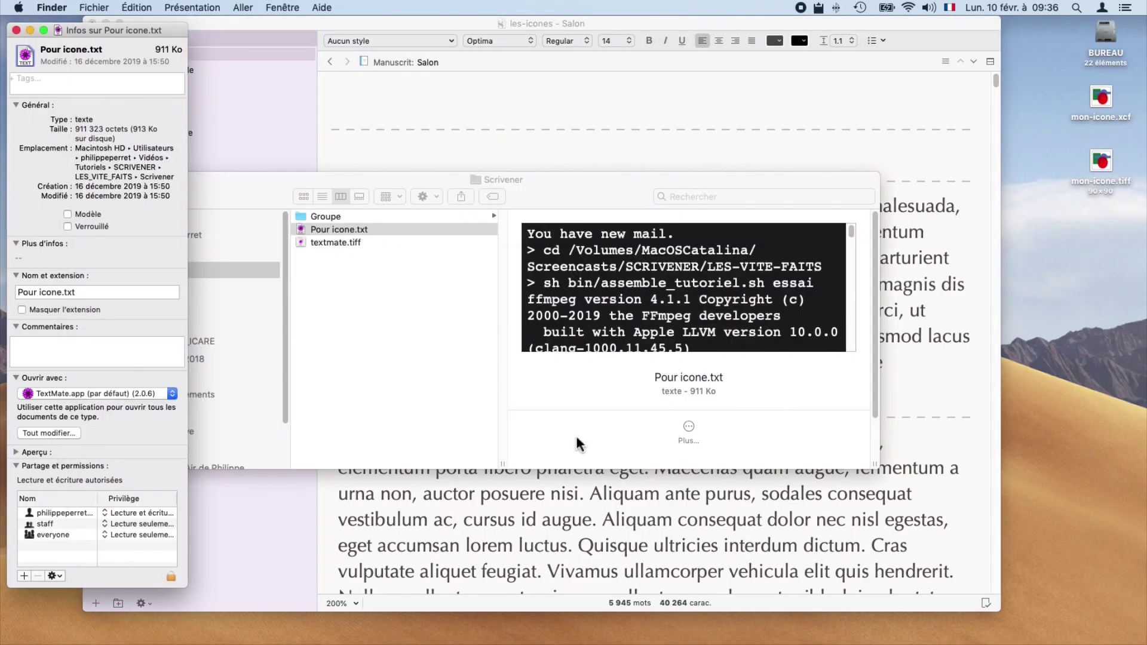
In the Finder, move mon-icone.tiff from the desktop folder into the Scrivener folder and close the extra window
key(super+n)
key(super+shift+d)
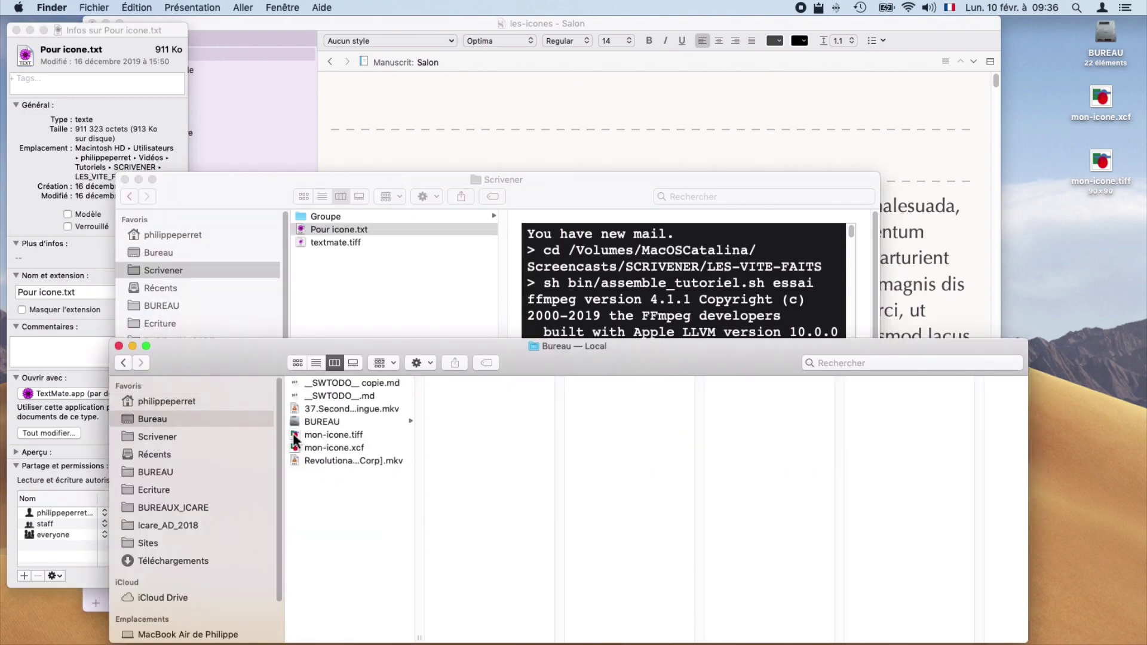
drag(294, 435, 353, 258)
click(119, 346)
Switch to Scrivener and, from the document Nom pour groupement, add mon-icone.tiff to the project's custom icons
key(super+Tab)
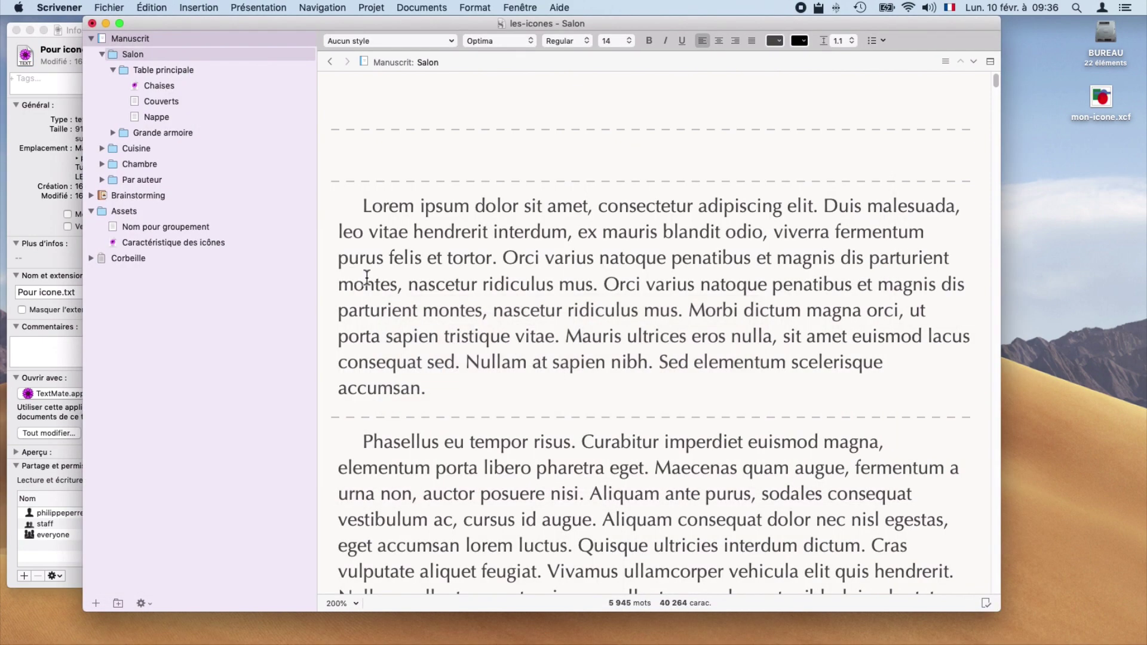
click(115, 227)
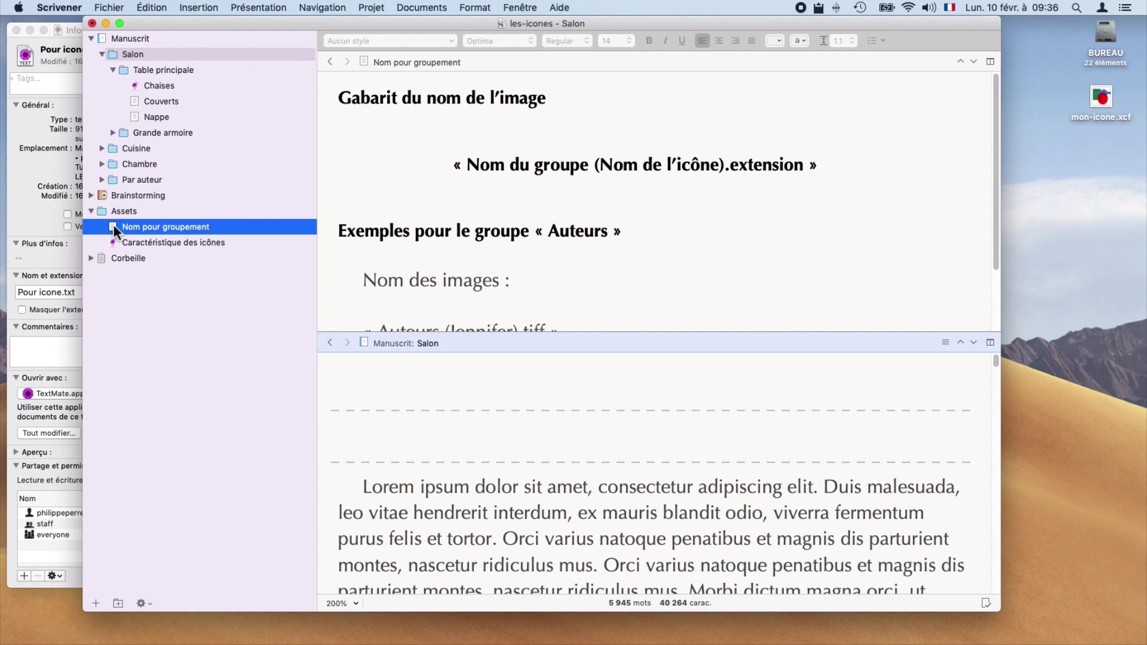
ctrl+alt+click(113, 226)
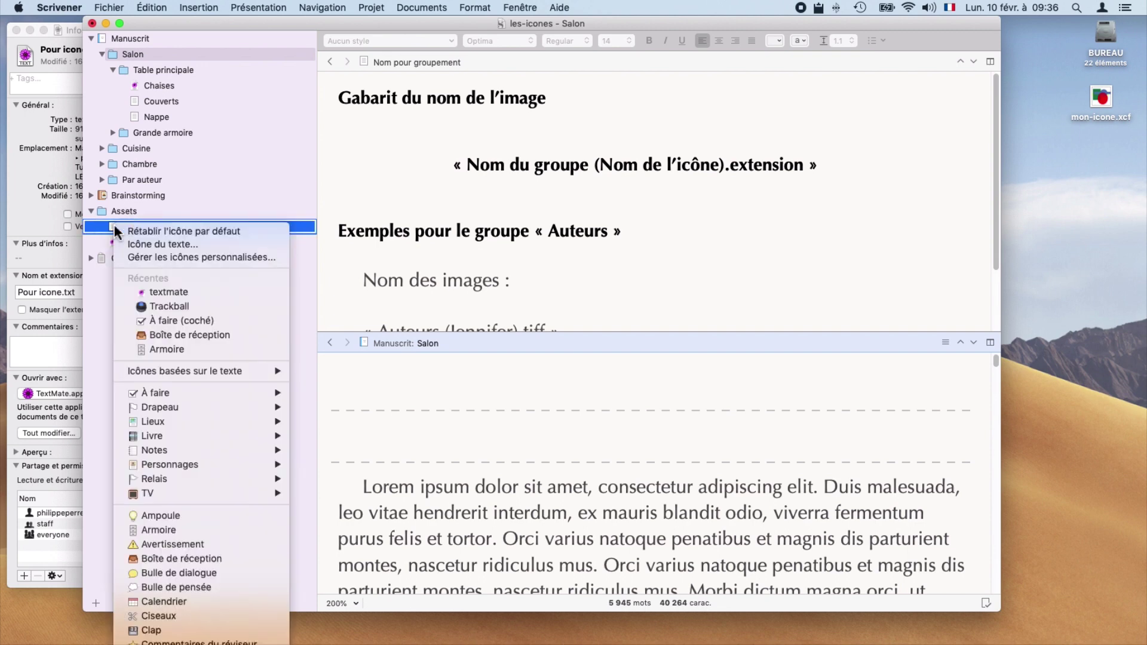
click(159, 257)
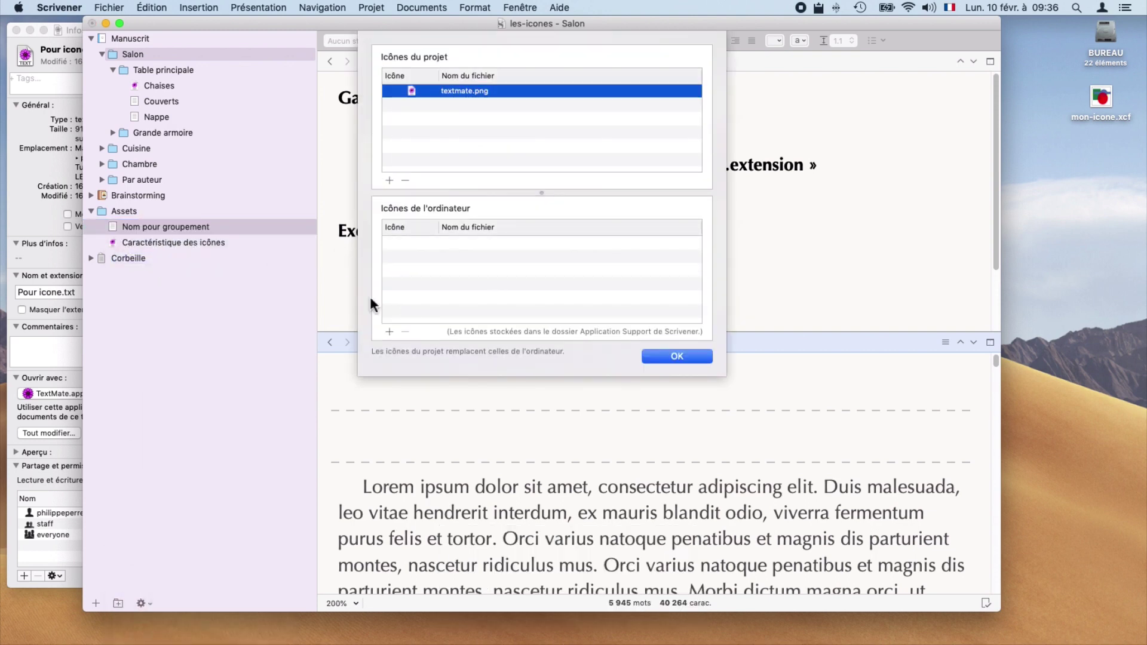
click(389, 181)
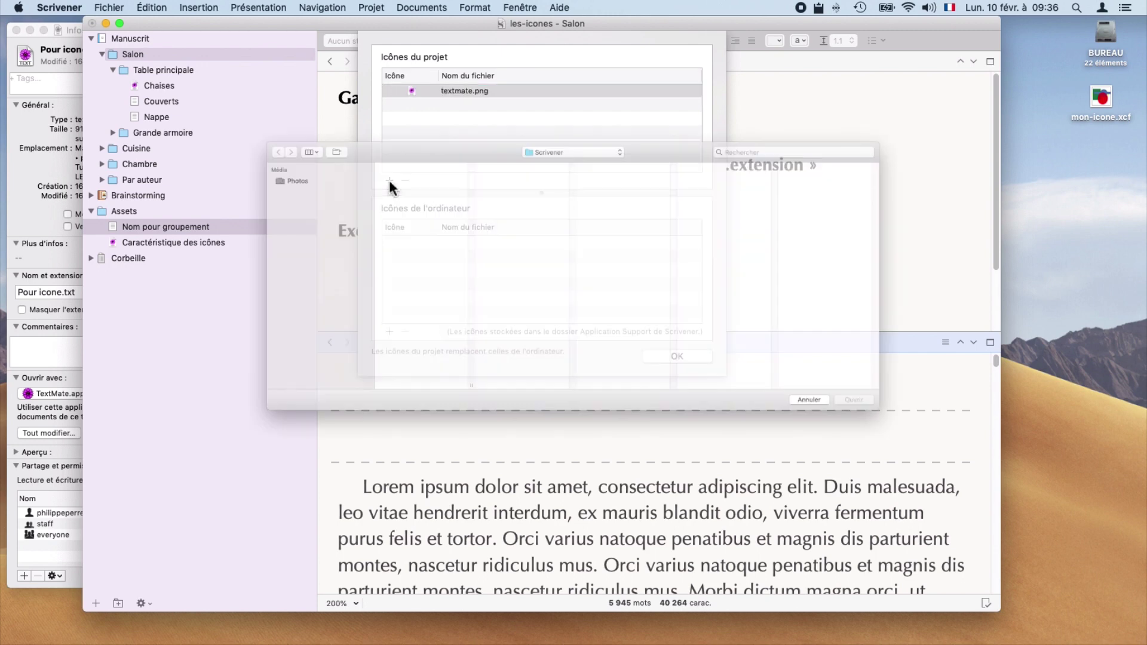
click(383, 202)
click(968, 449)
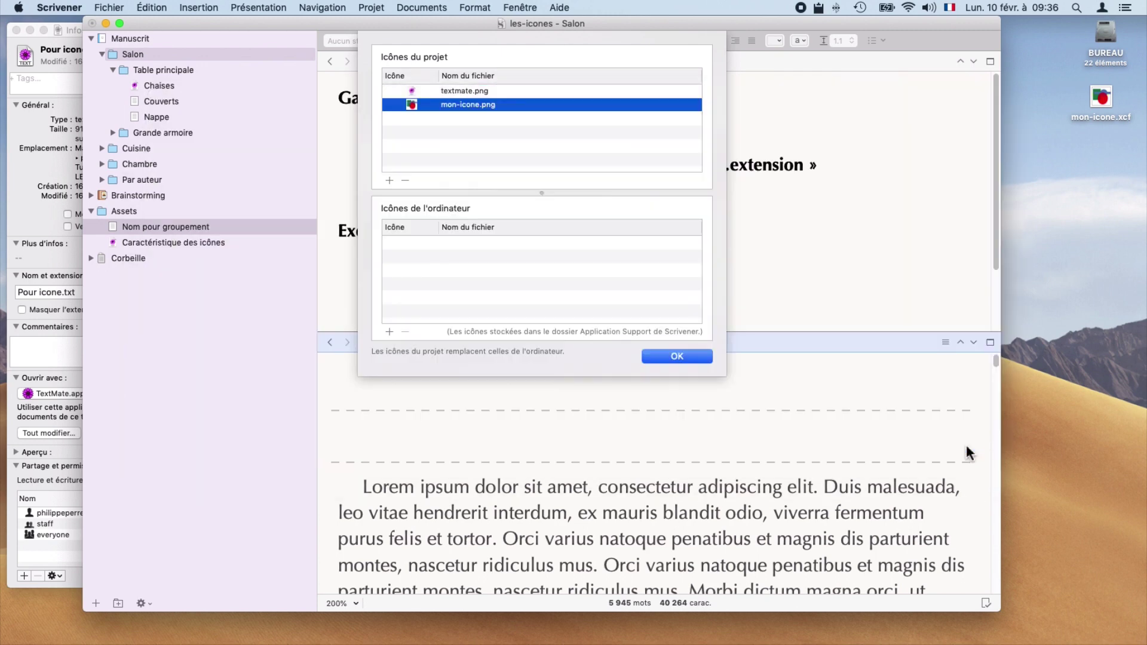
click(677, 356)
Assign the custom icon mon-icone to the document Nom pour groupement
right_click(130, 228)
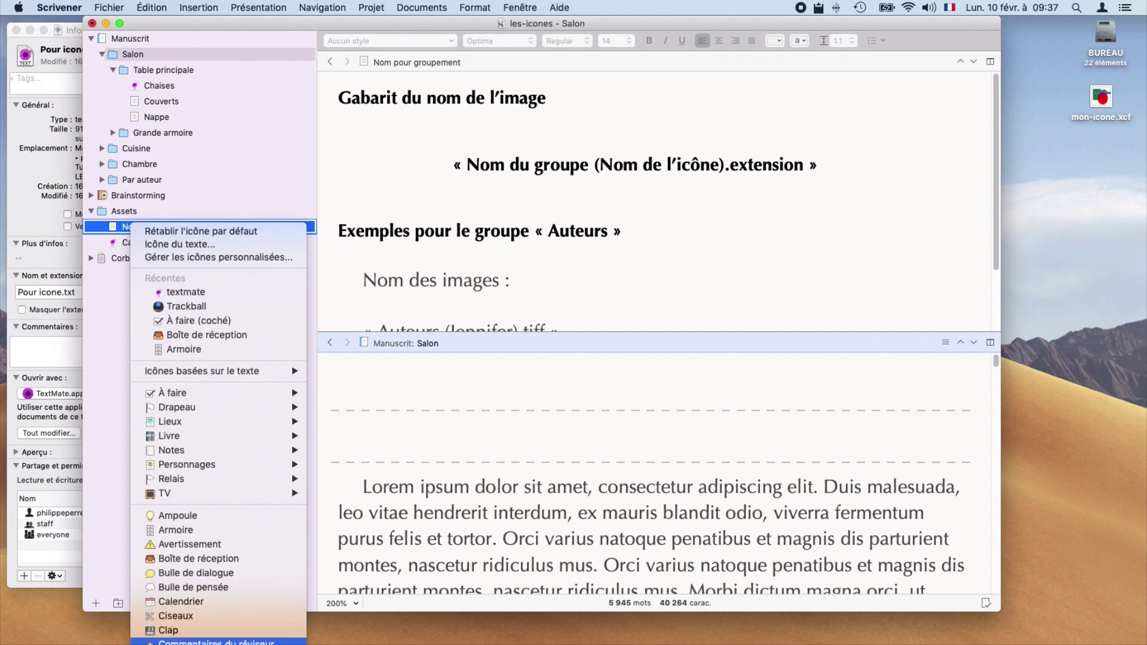
scroll(232, 526, down, 3)
click(234, 482)
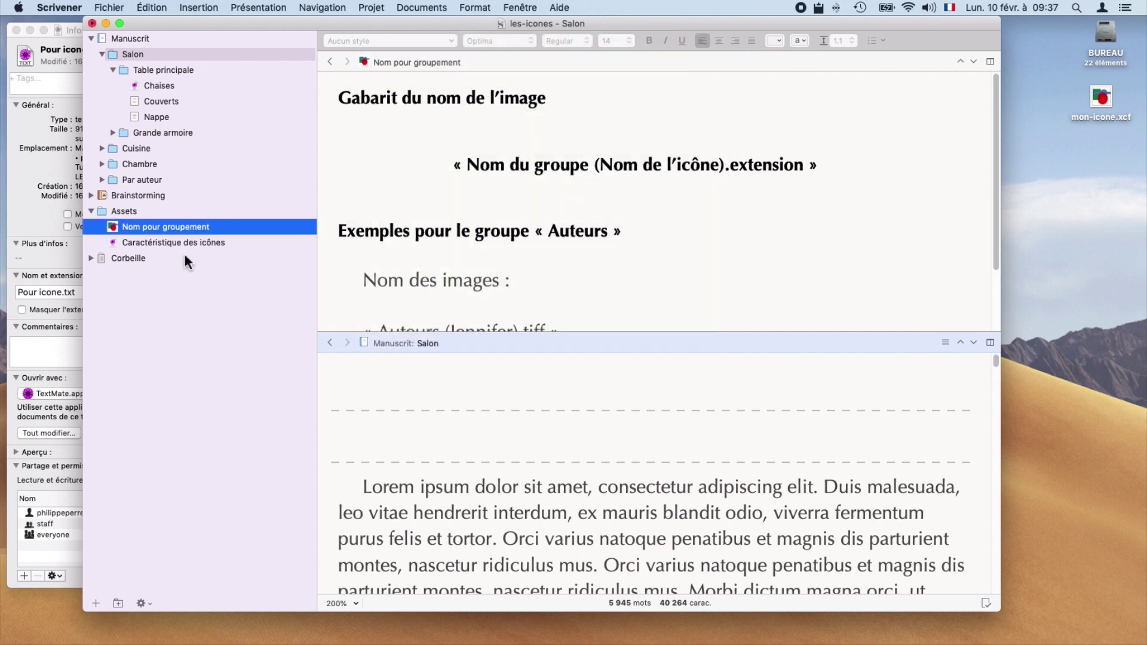
Switch to the Finder and open the Scrivener folder inside Application Support in the user's hidden Bibliothèque
key(super+Tab)
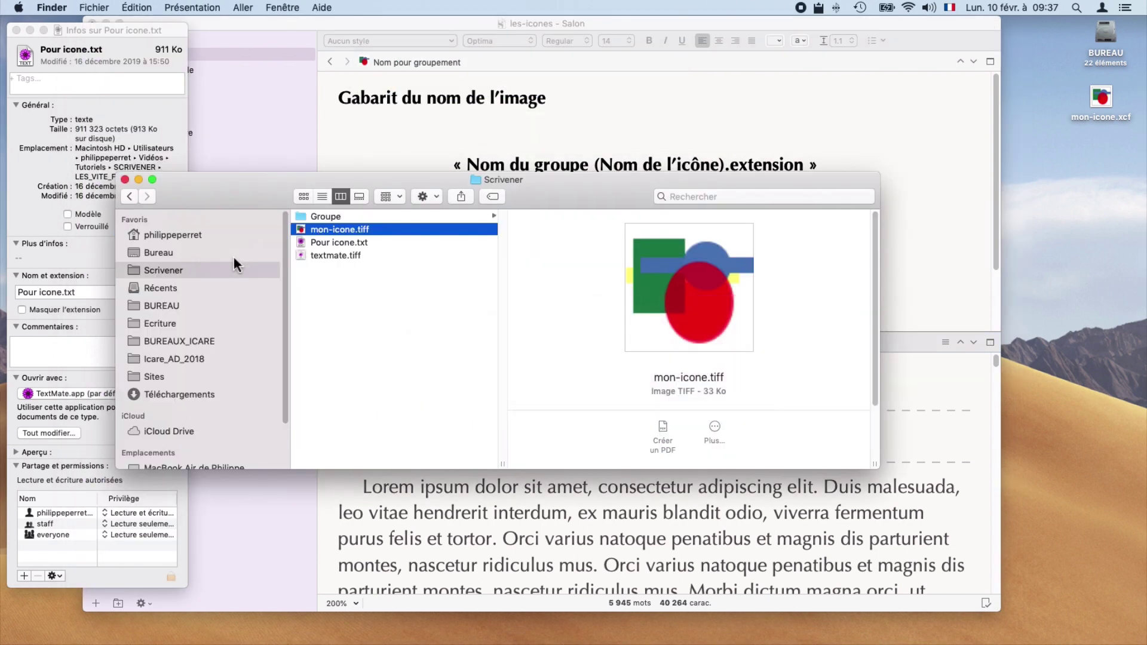
click(238, 7)
key(alt)
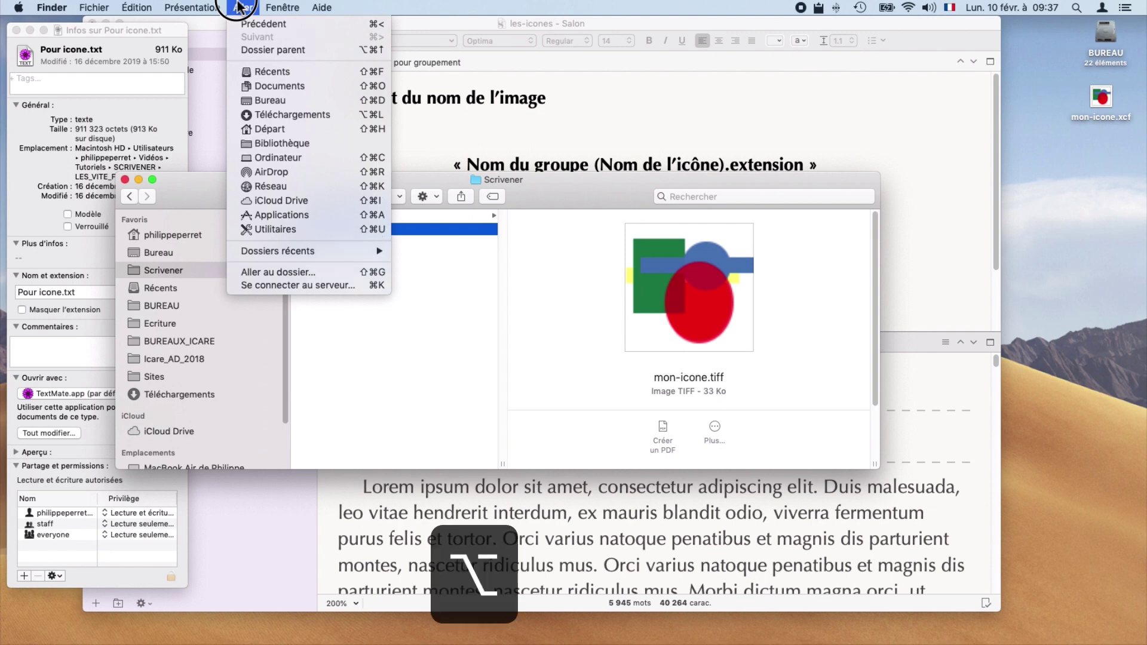
click(282, 143)
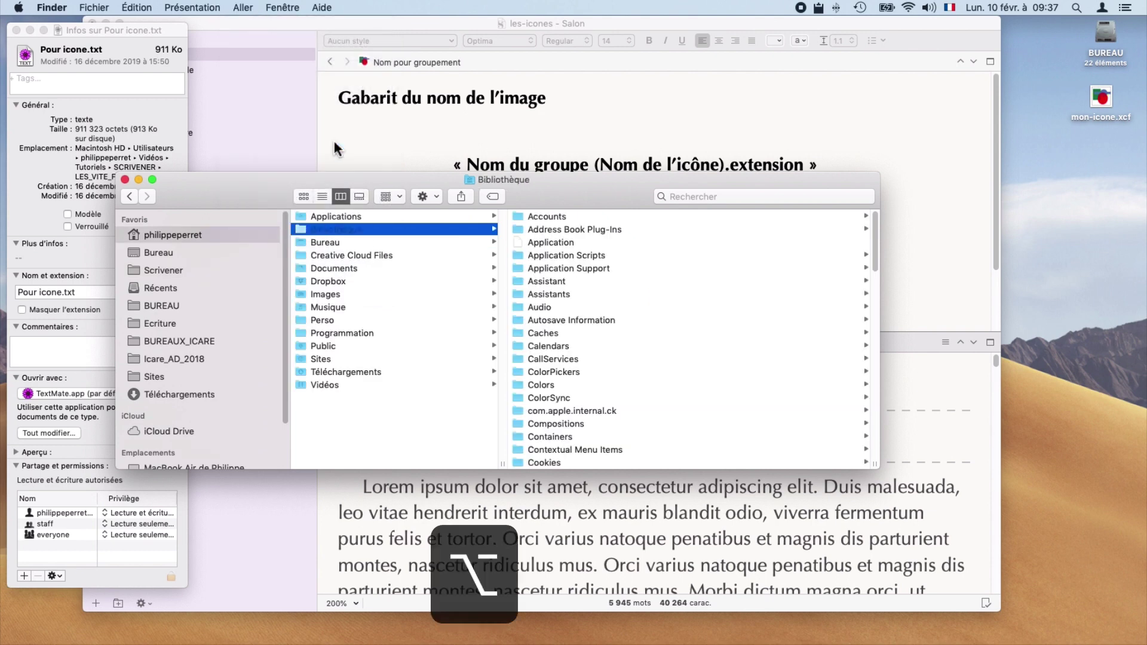
click(562, 269)
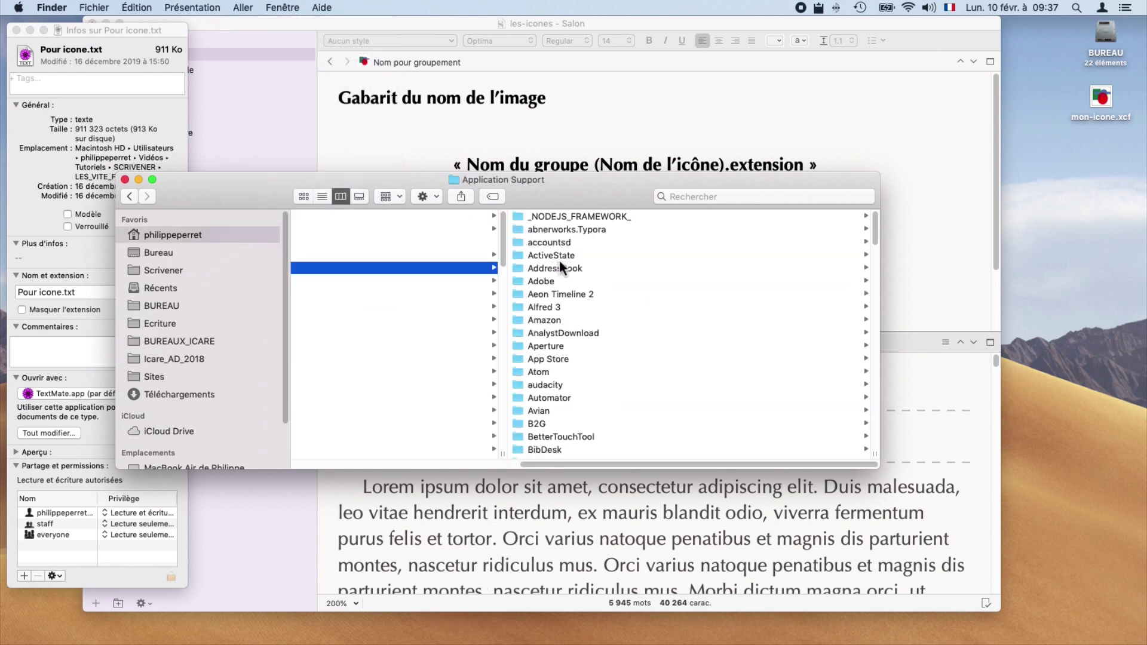
key(Right)
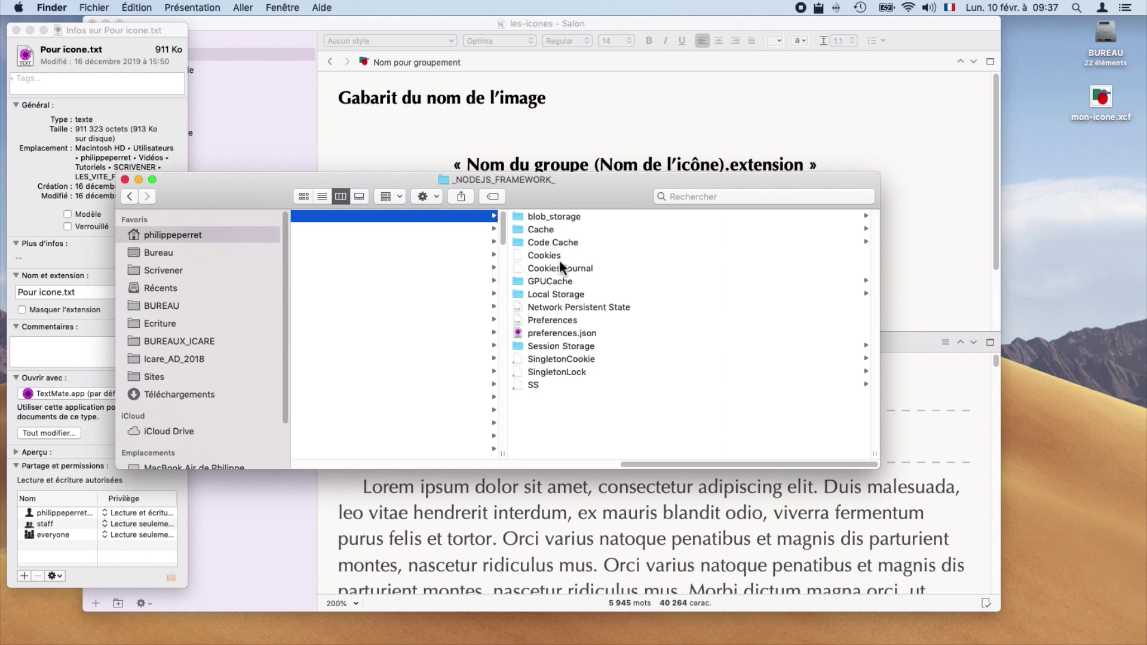
text(scriv)
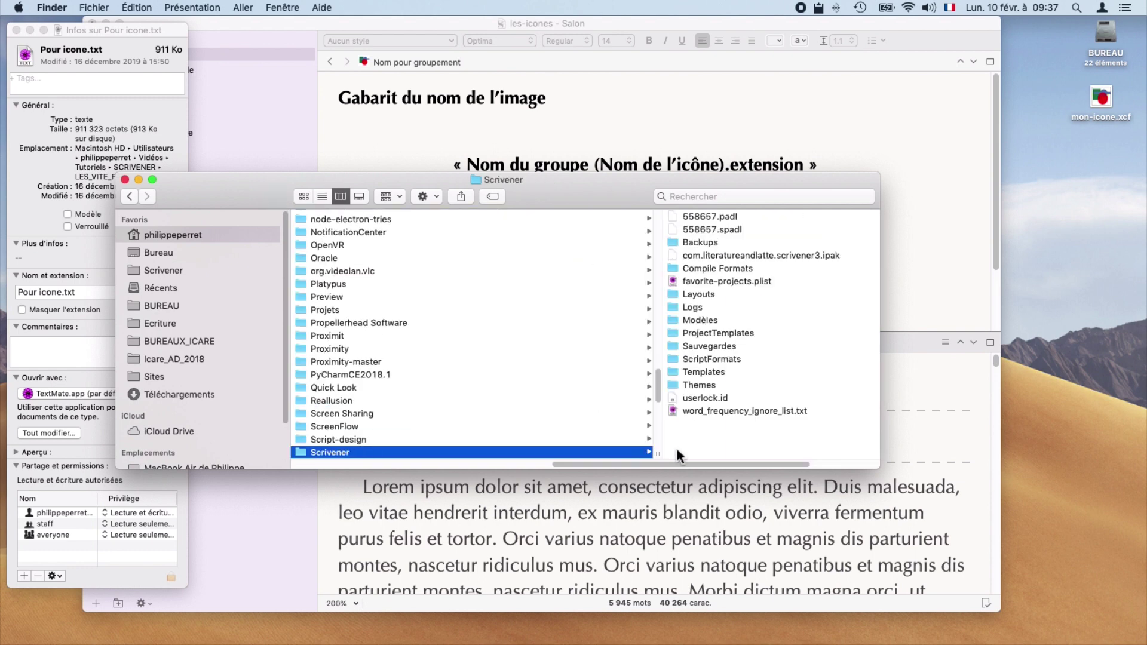
drag(658, 455, 485, 455)
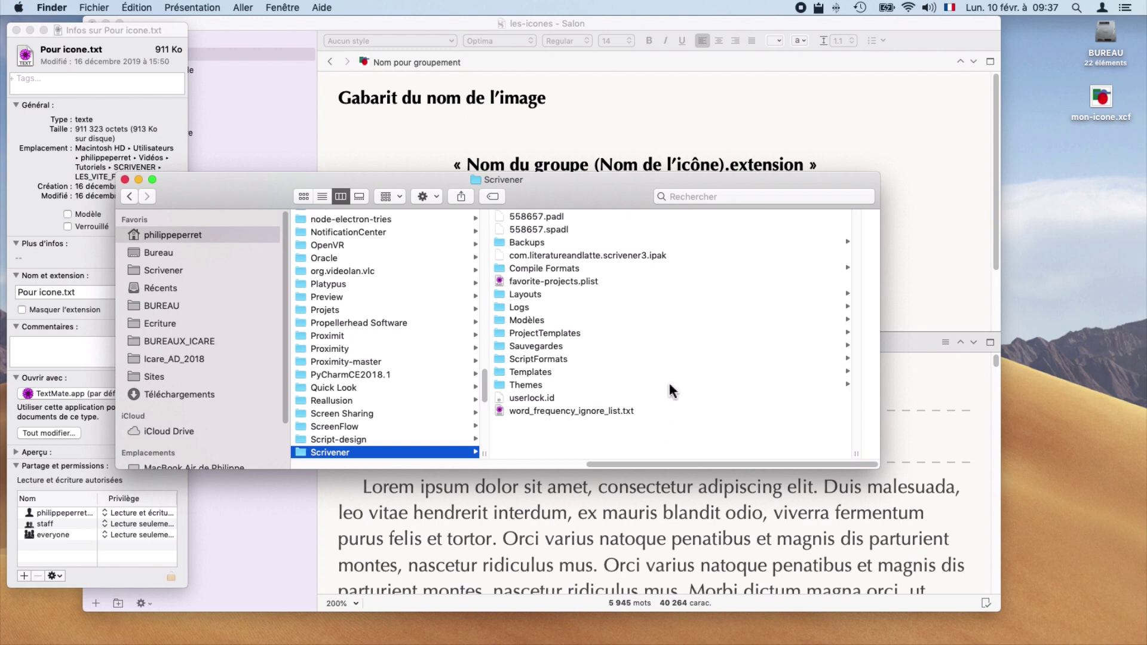
Create a folder named icons inside Scrivener's Application Support folder
key(super+shift+n)
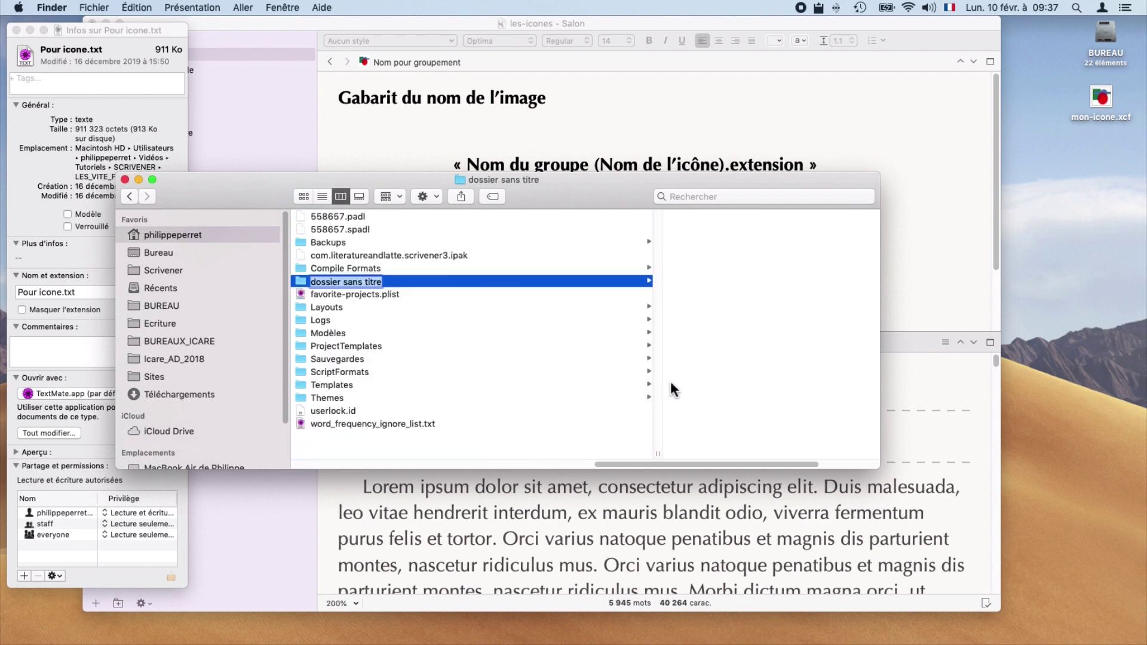
text(icons)
key(Return)
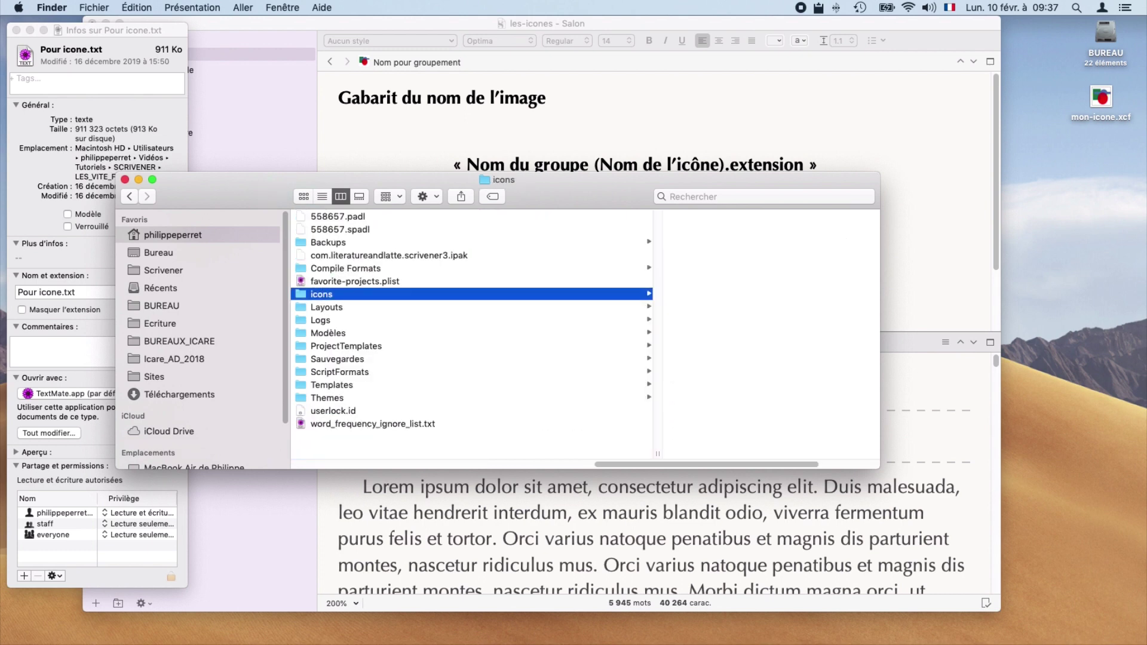
Open the Scrivener favourite folder in a second Finder window and copy mon-icone.tiff and textmate.tiff into the icons folder
drag(371, 180, 500, 17)
key(super+n)
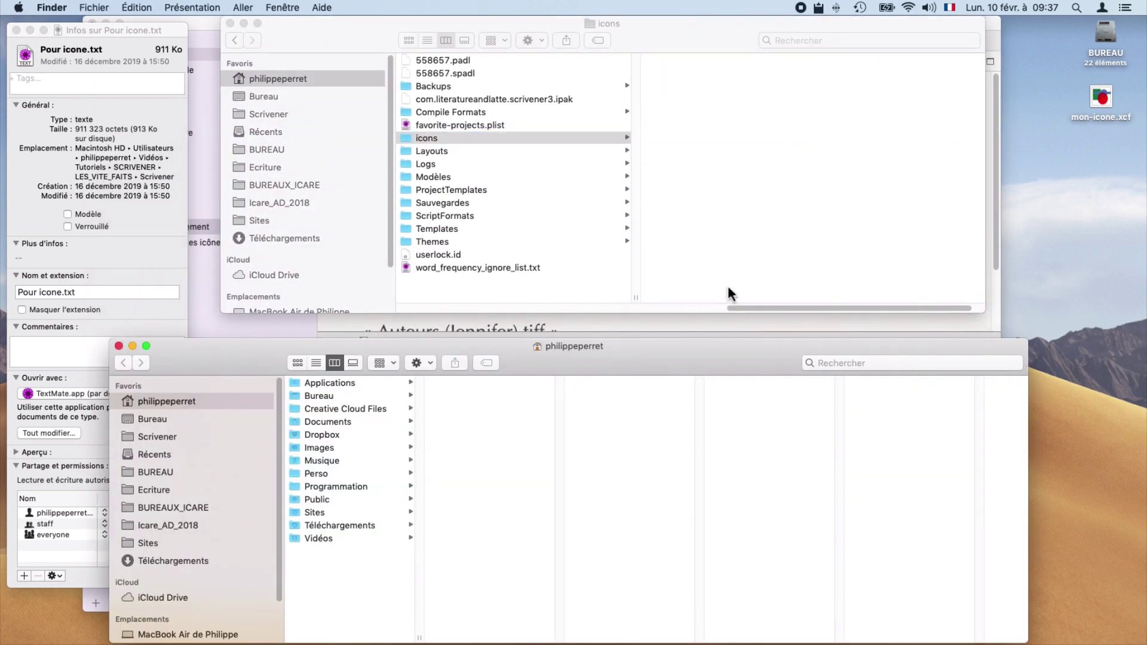
click(189, 436)
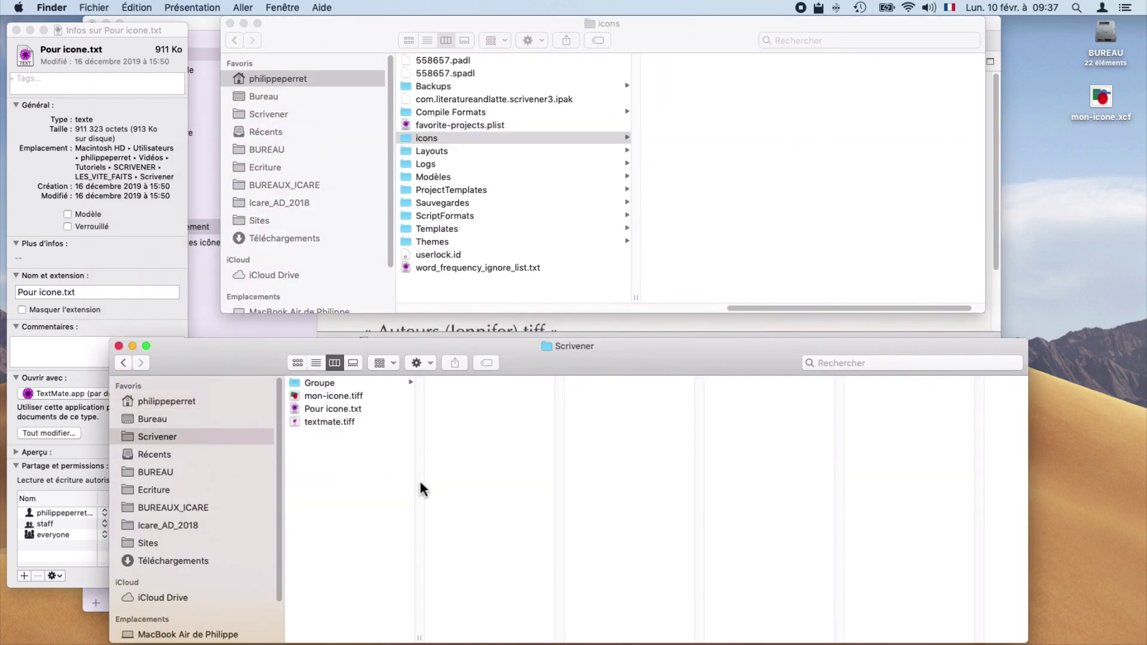
click(615, 295)
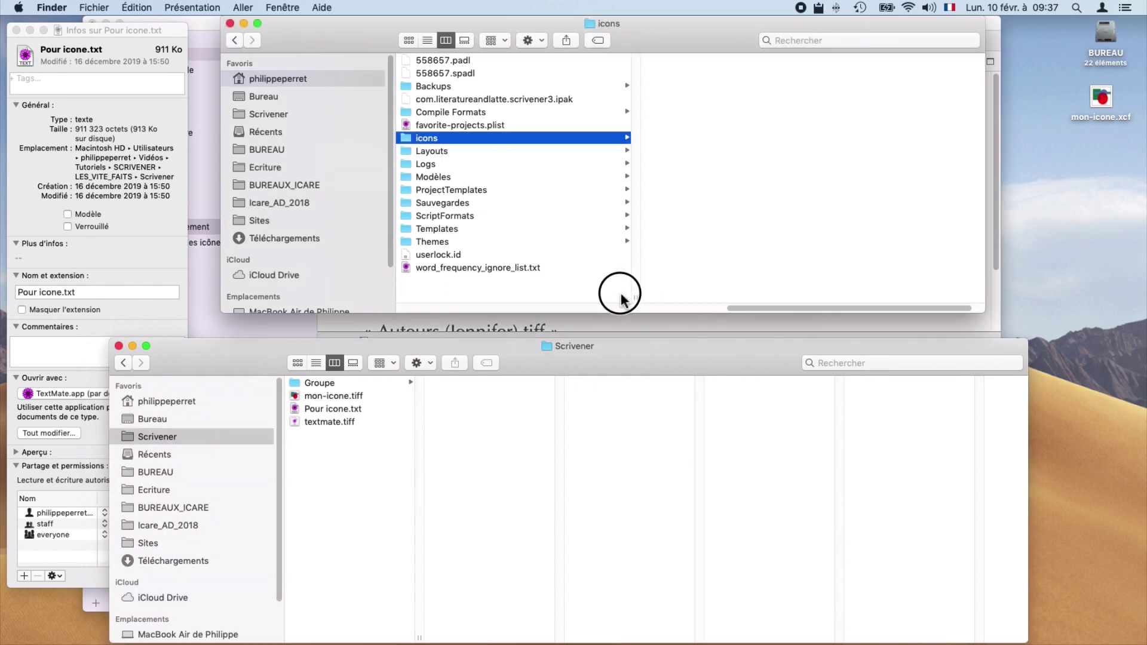
drag(636, 297, 606, 296)
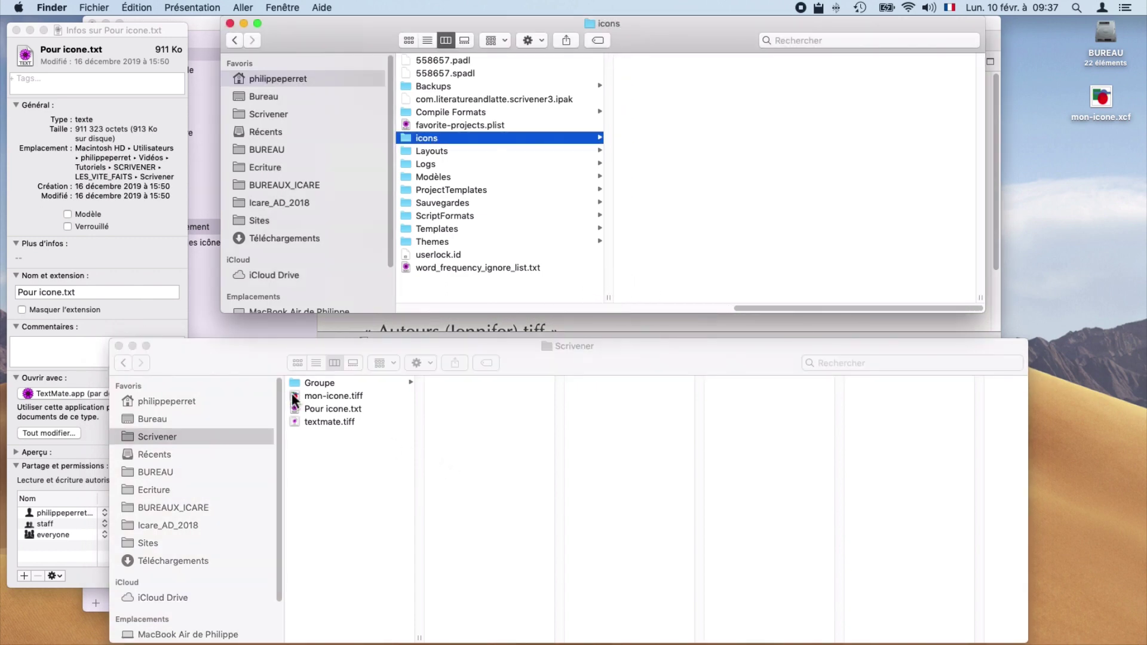
drag(741, 197, 742, 198)
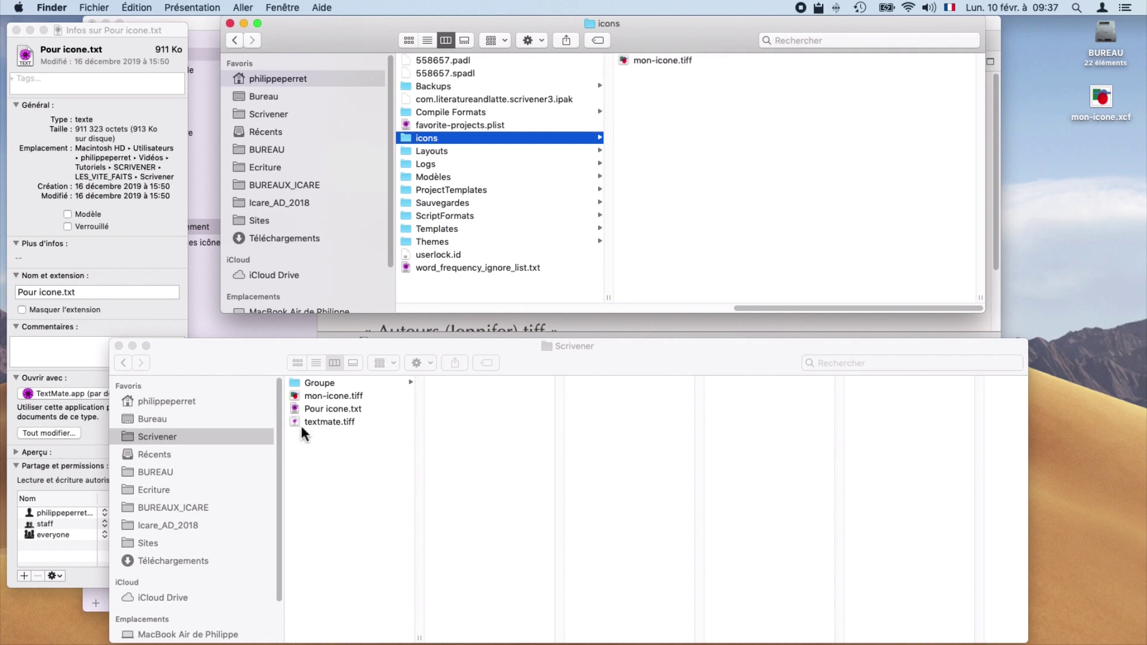
drag(294, 428, 720, 214)
In the icons folder, rename mon-icone.tiff to Coucou 1.tiff and textmate.tiff to Coucou 2.tiff
click(649, 59)
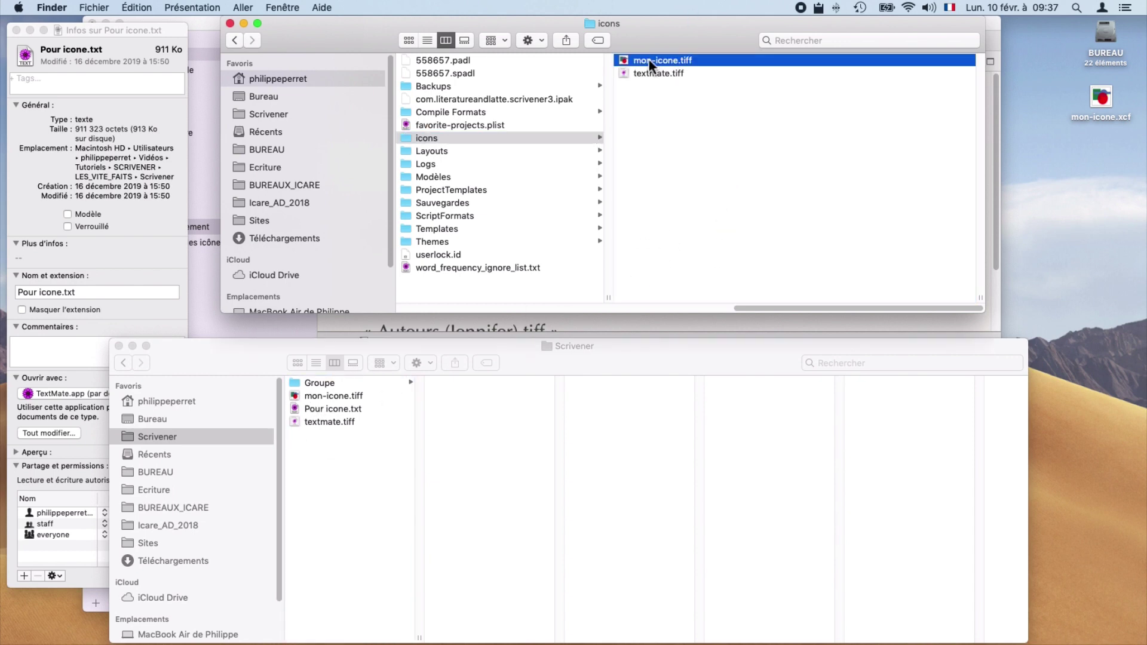
key(Return)
text(Coucou 1)
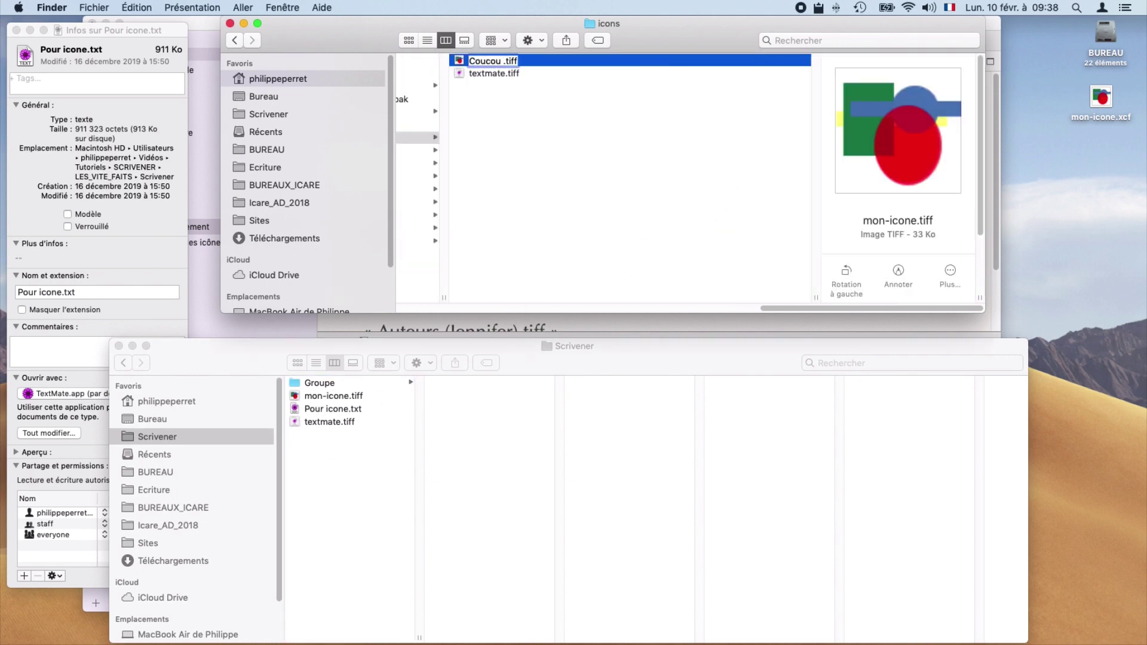
key(Return)
click(648, 73)
key(Return)
text(Coucou )
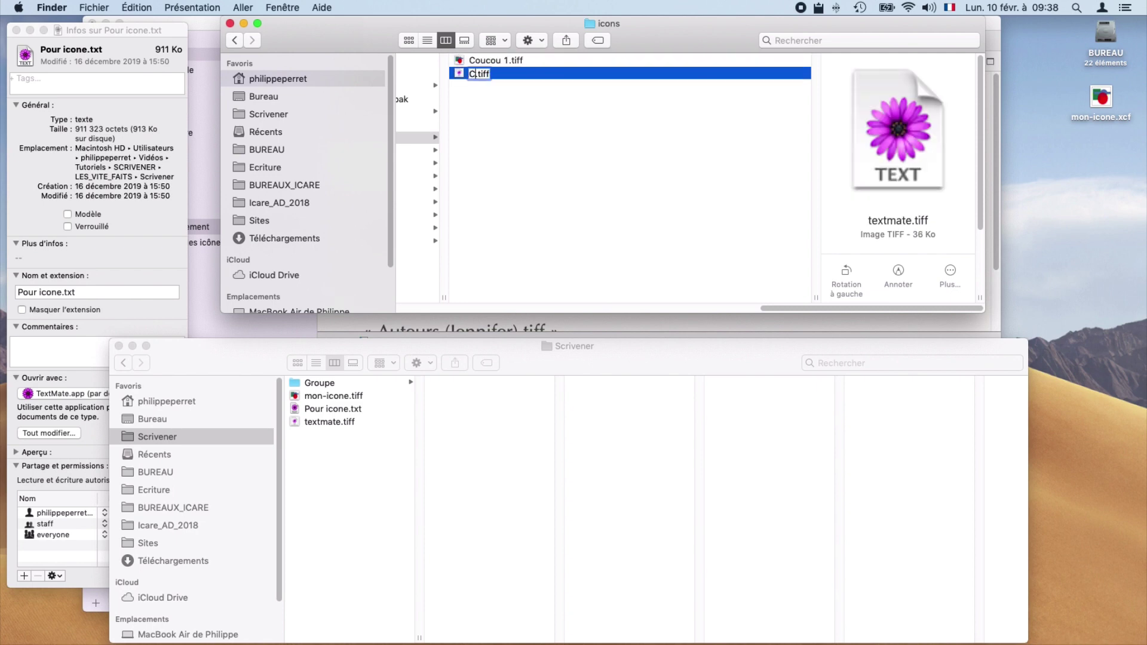
text(2)
key(Return)
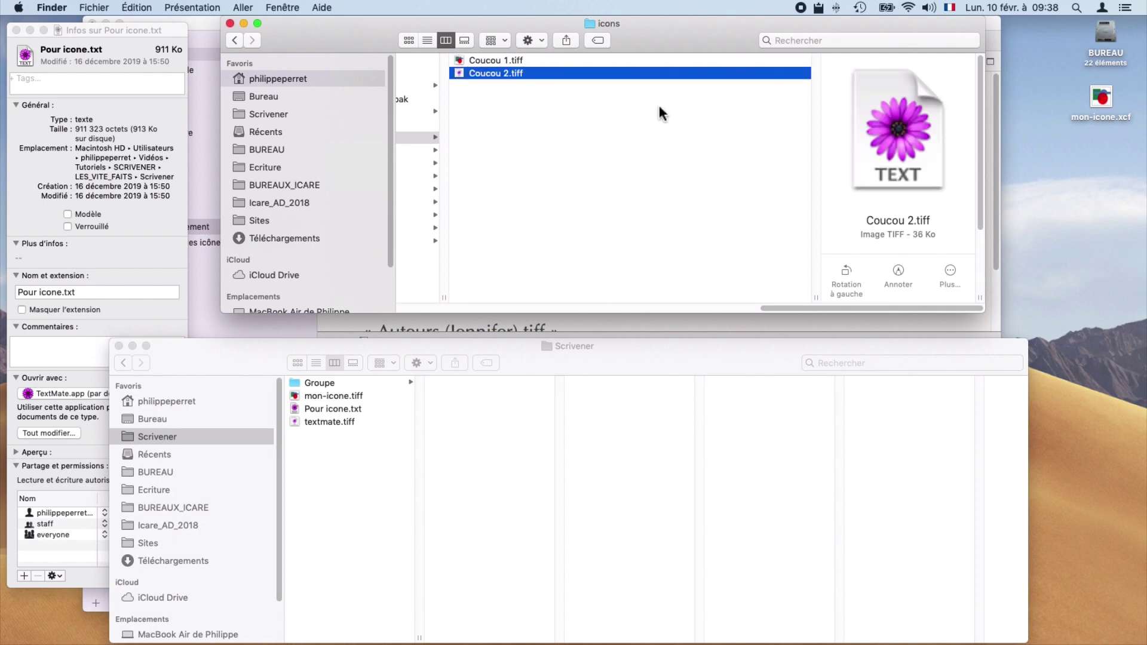
Switch to Scrivener, open the custom icon manager from the document Couverts, and remove textmate.png and mon-icone.png from the project icons
key(super+Tab)
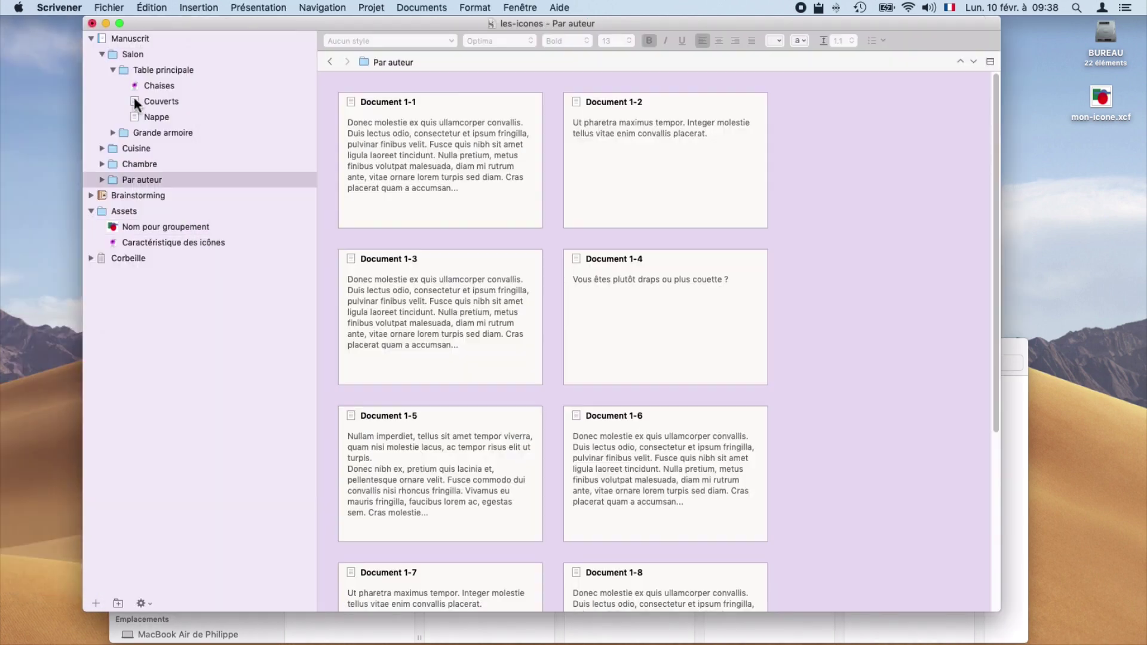
click(135, 102)
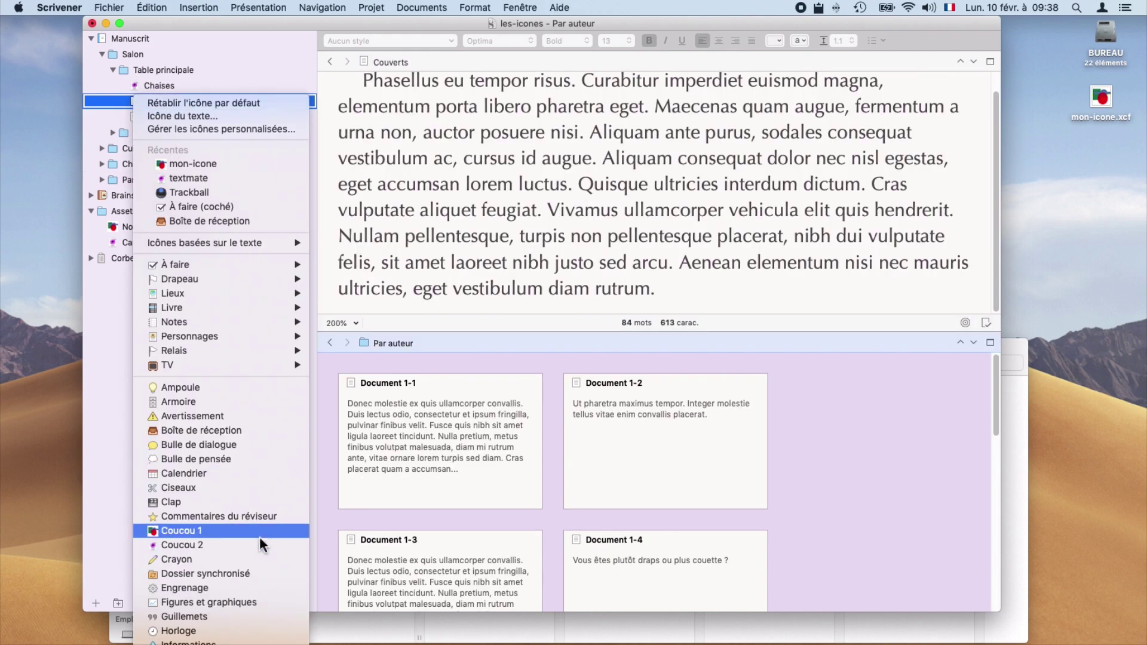
click(267, 128)
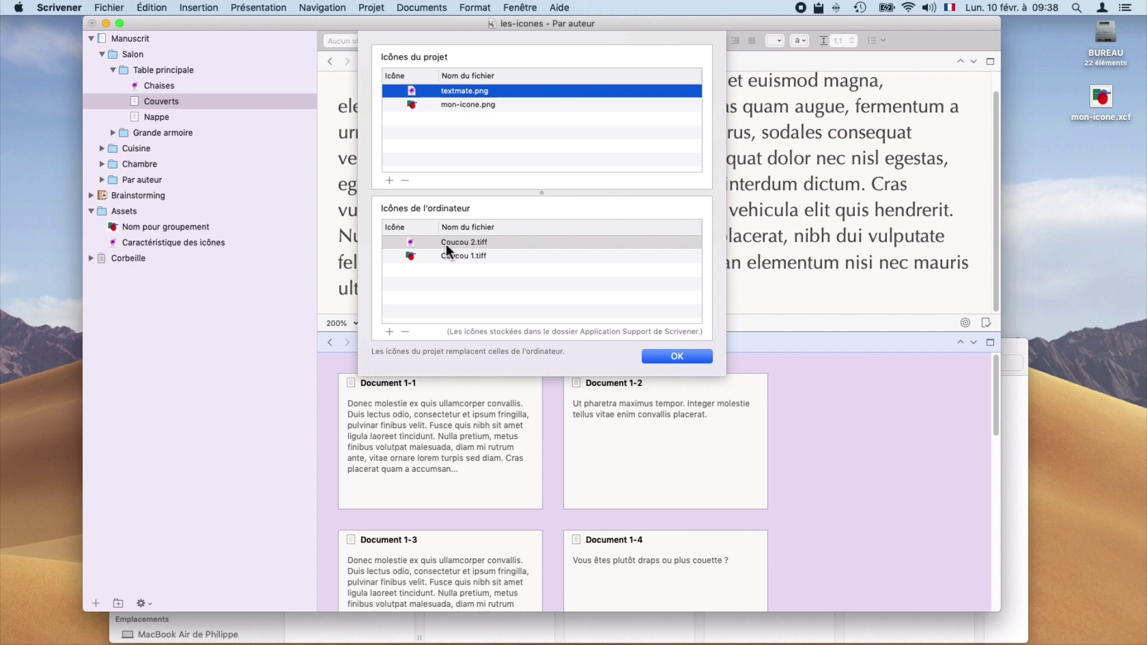
click(406, 180)
click(407, 178)
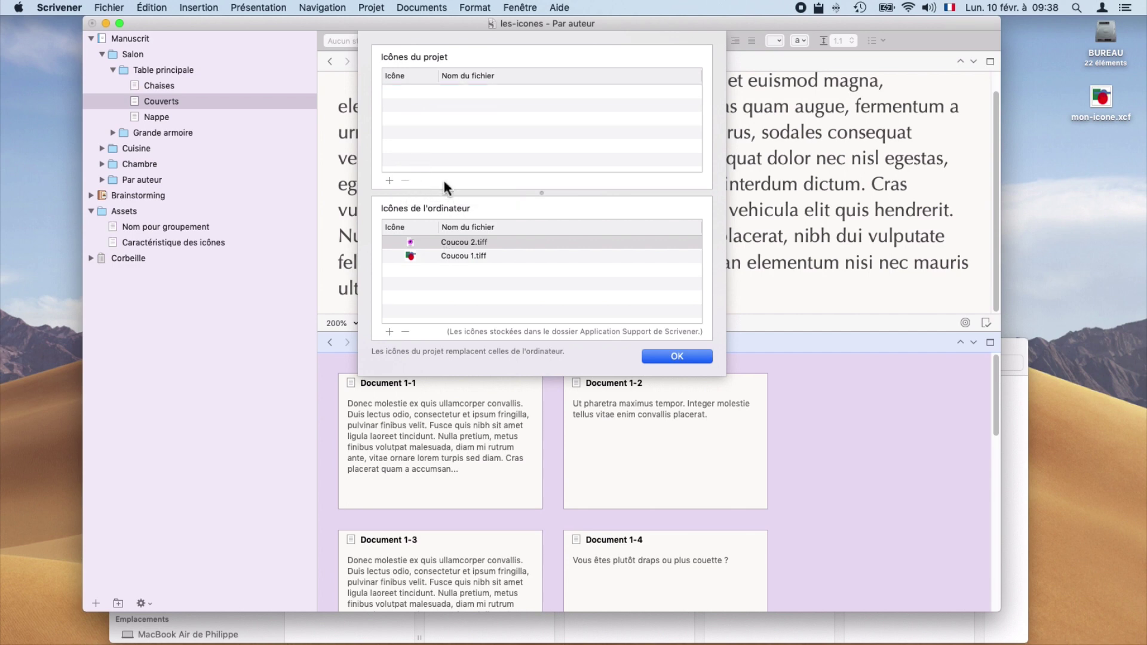
Close the custom icon manager, return to a single editor pane and display the document Nom pour groupement
click(680, 355)
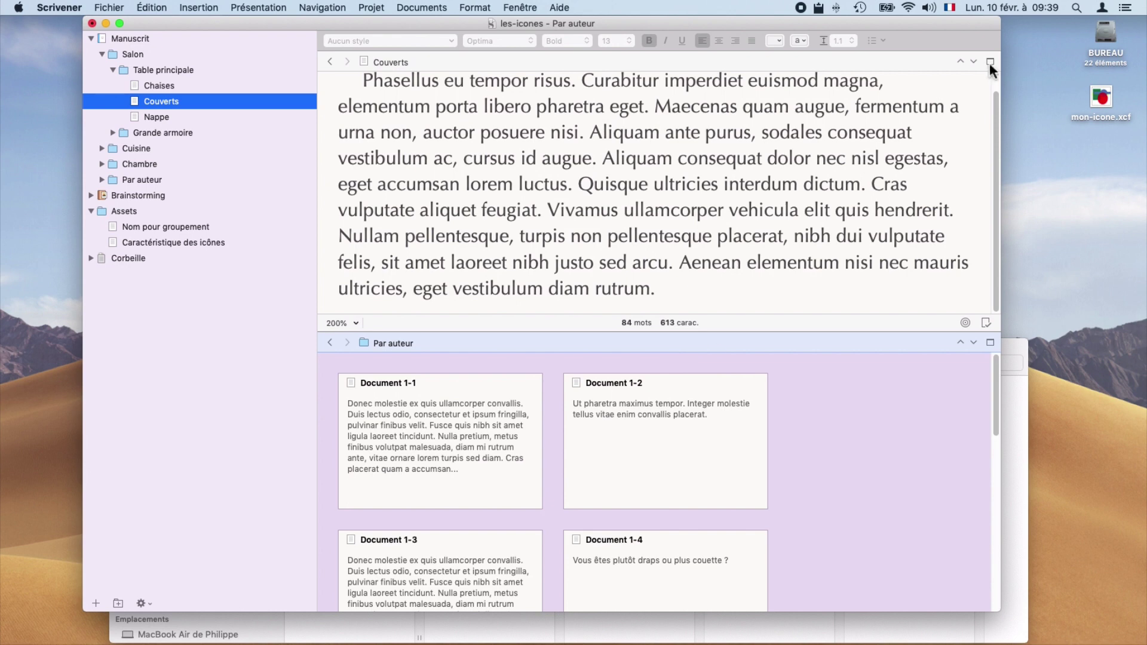
click(990, 62)
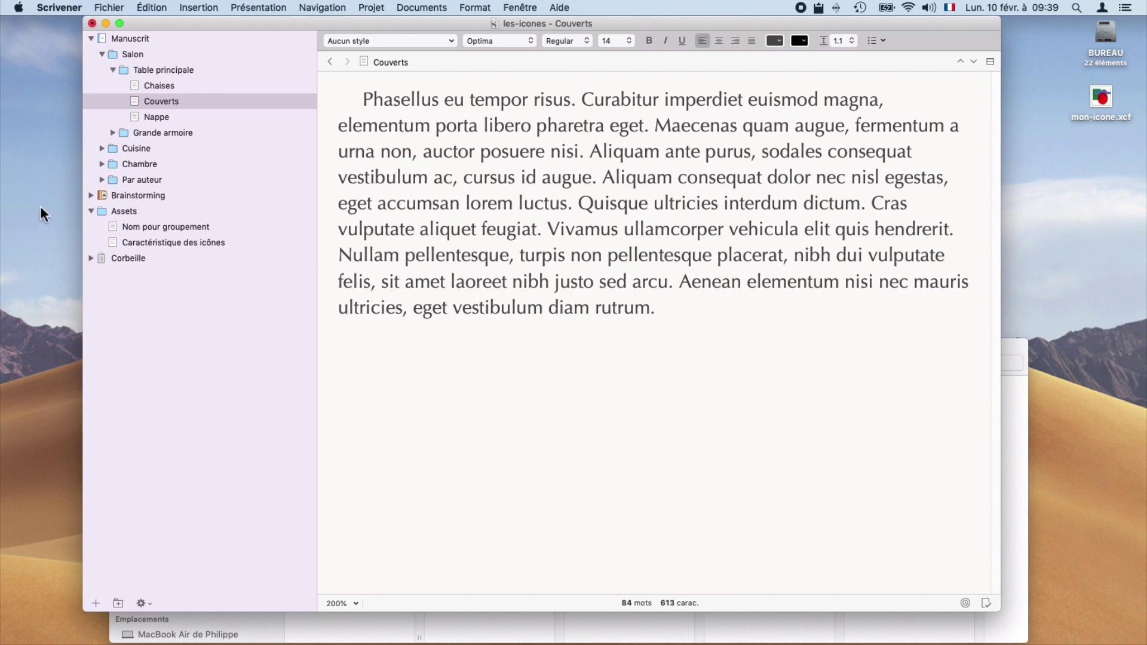
click(179, 227)
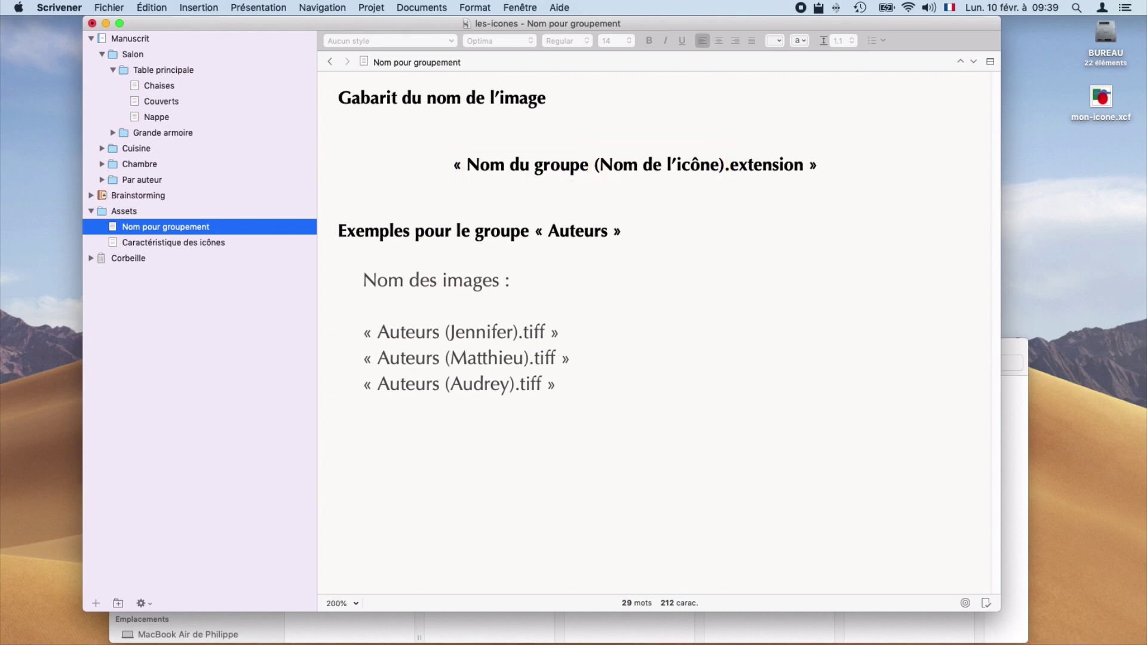
Switch to Finder, show the contents of the Groupe folder and open its second author portrait in Aperçu
key(super+Tab)
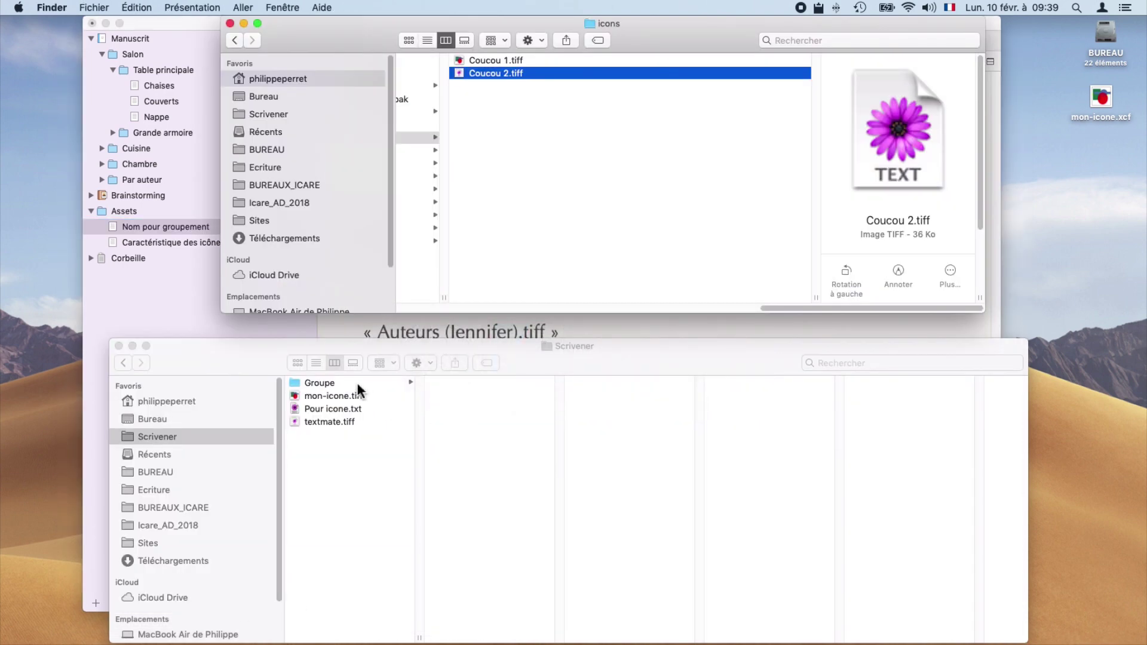
click(359, 389)
click(357, 383)
click(455, 396)
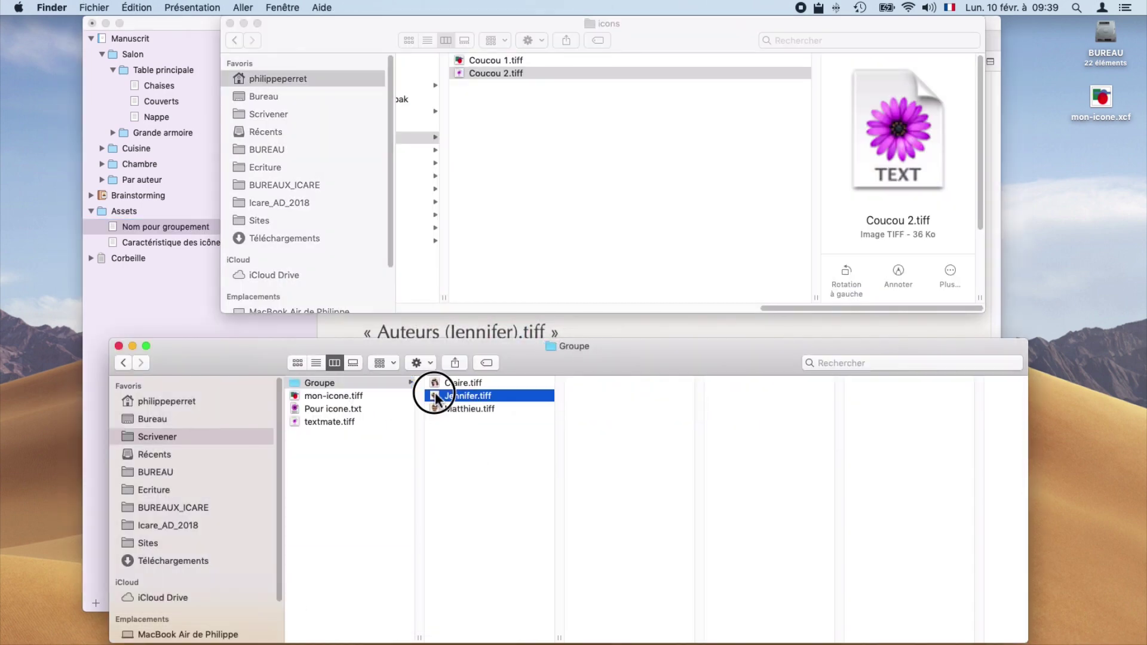
double_click(435, 394)
drag(382, 386, 824, 588)
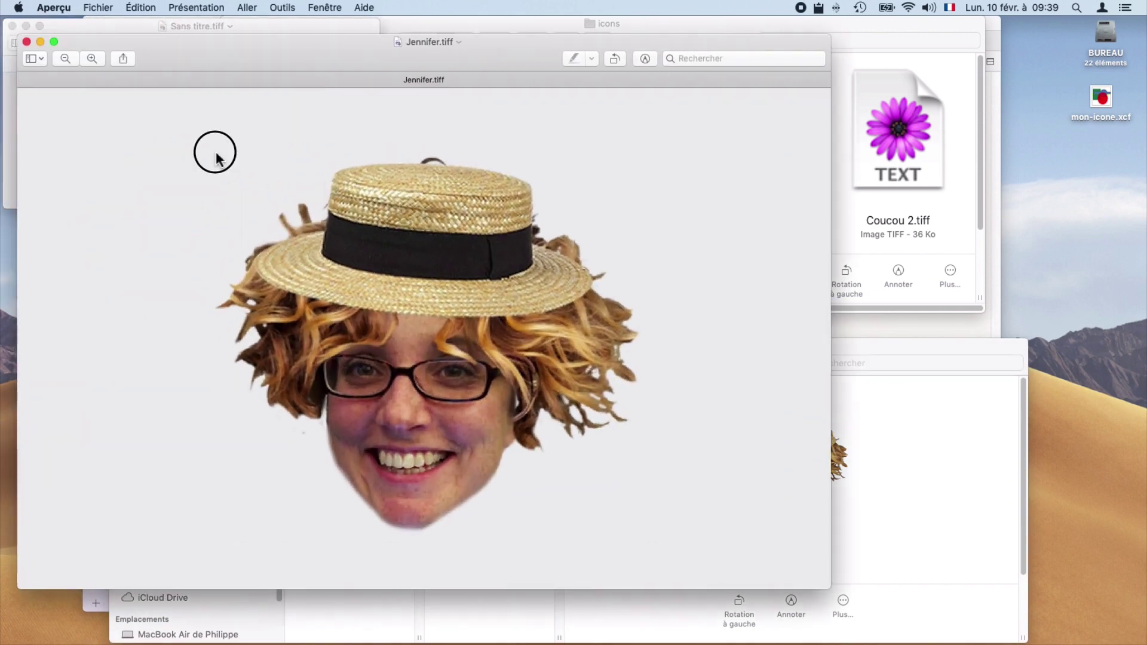
Crop the portrait to a roughly square frame around the head and straw hat
drag(215, 152, 642, 535)
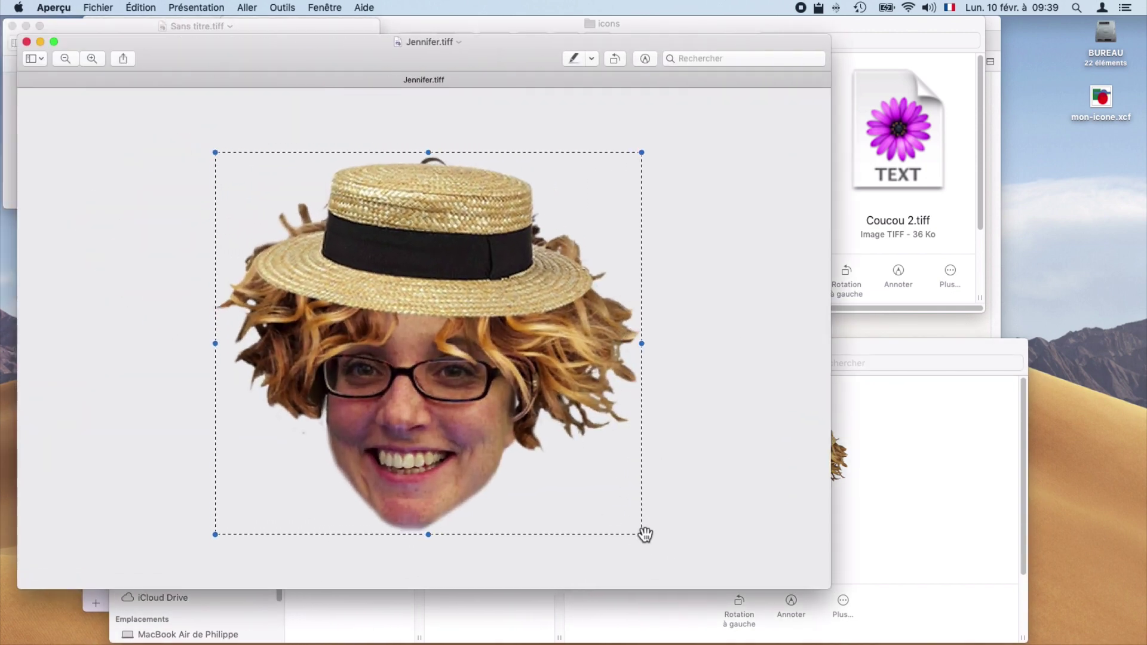
drag(428, 535, 428, 562)
drag(428, 152, 428, 138)
key(super+k)
Resize the cropped portrait proportionally to a width of 90 pixels and hide Aperçu
click(286, 8)
click(314, 71)
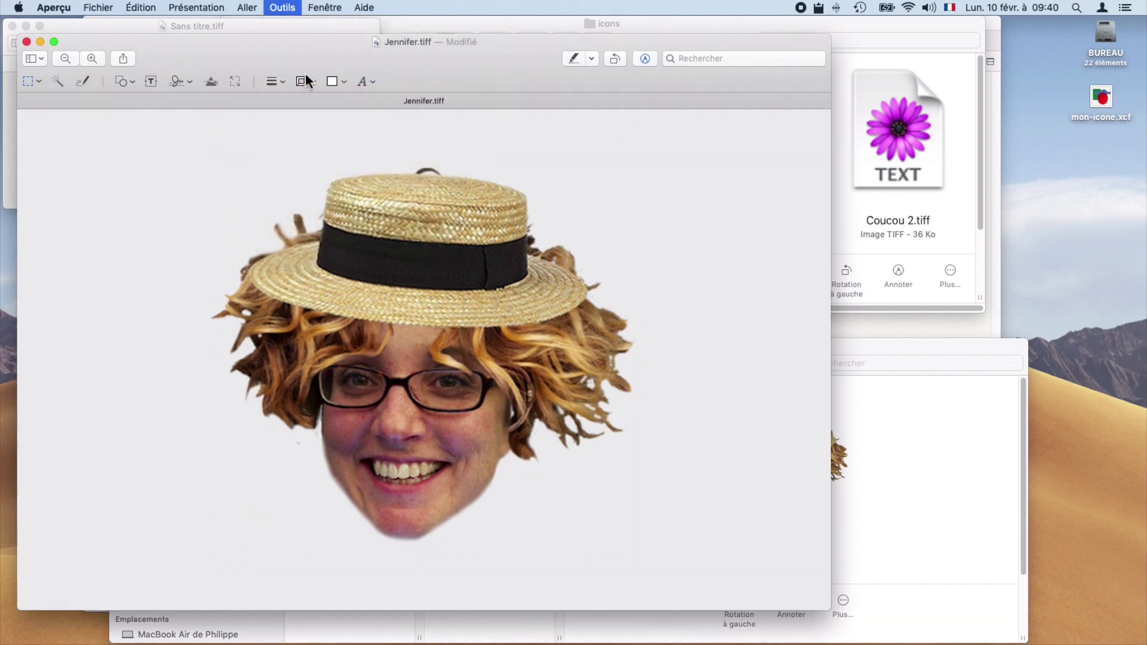
text(90)
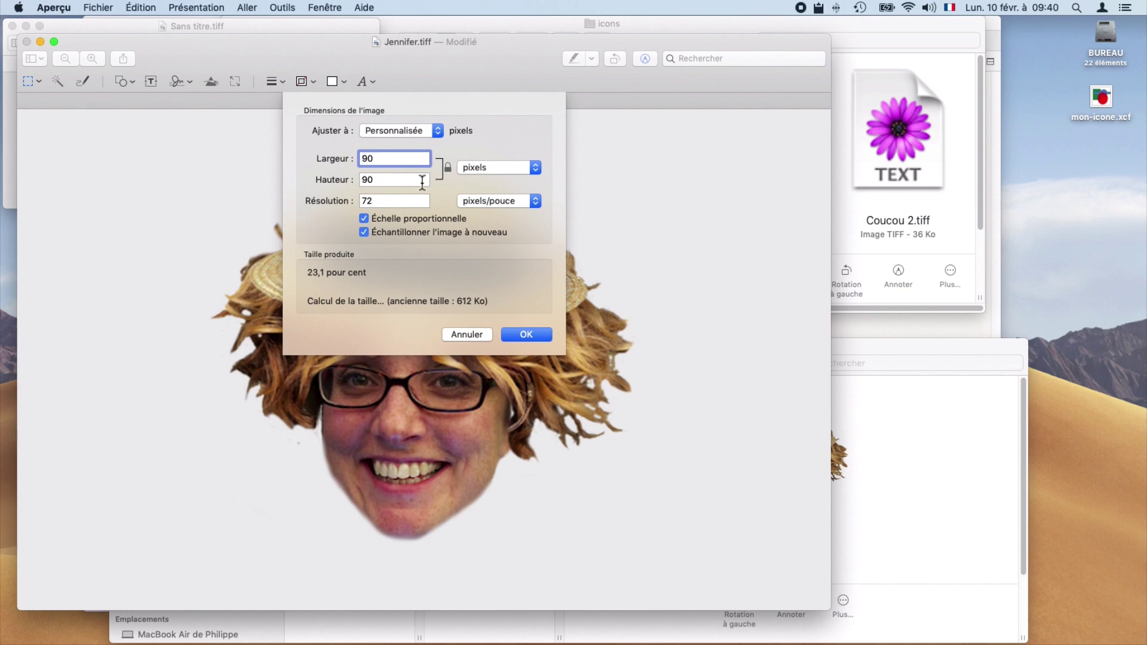
click(527, 334)
key(super+h)
Copy the three author portraits from the Groupe folder into Scrivener's icons folder
click(489, 457)
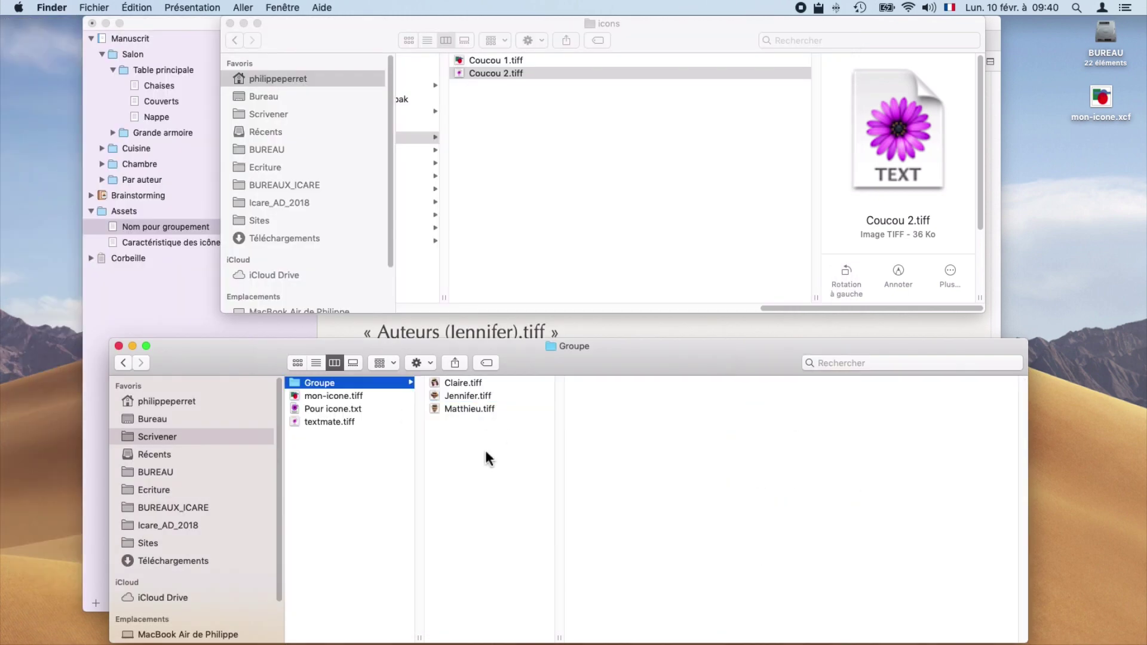
drag(489, 457, 526, 275)
In the icons folder, rename the curly-haired author's portrait to the form "Auteurs (first name).tiff", keeping its existing first name
click(490, 100)
key(Return)
key(Left)
text(A)
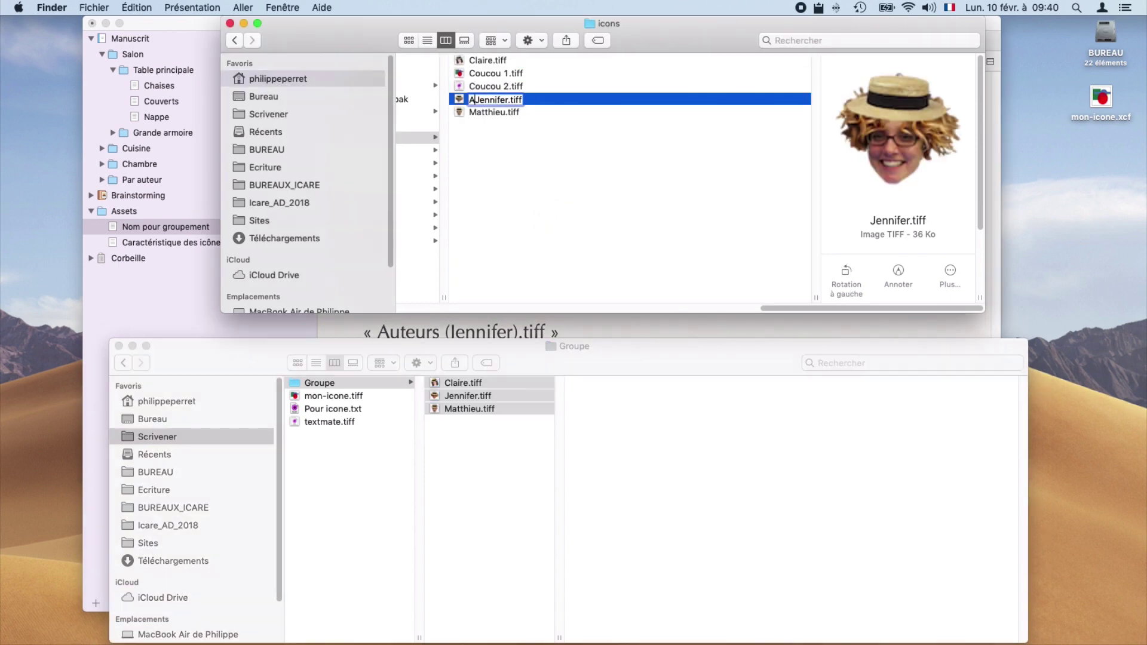
text(uteurs ()
key(Right)
key(Right)
key(Right)
key(Right)
key(Right)
key(Right)
key(Right)
key(Right)
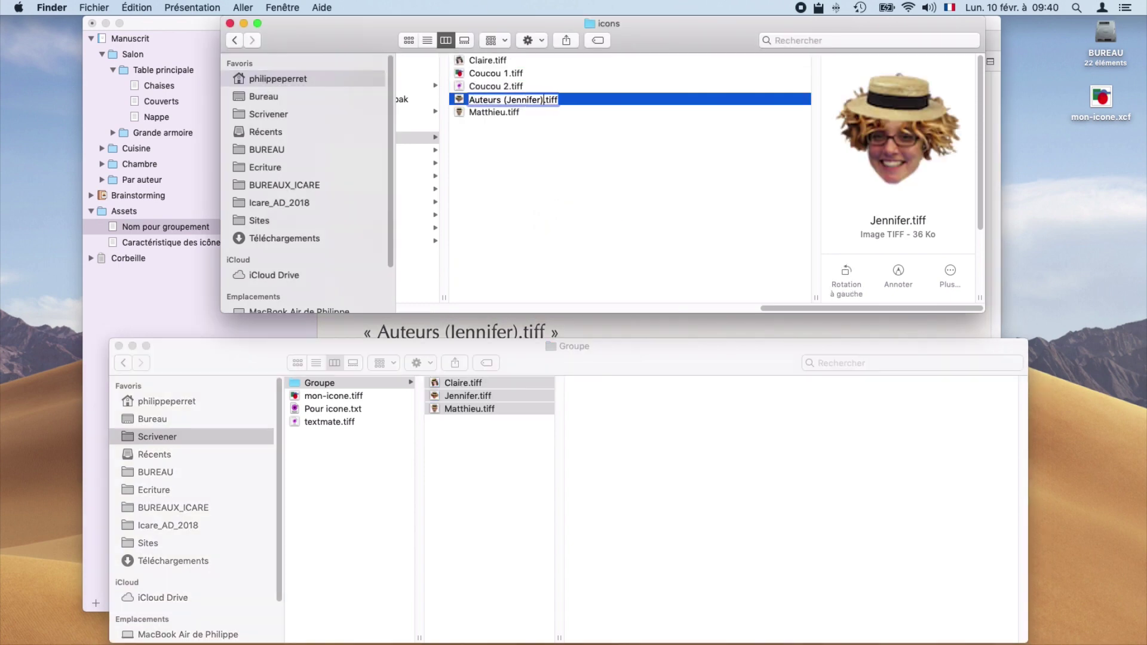
text())
key(Return)
Rename the male author's portrait to the form "Auteurs (first name).tiff", keeping its existing first name
key(Down)
key(Down)
key(Down)
key(Down)
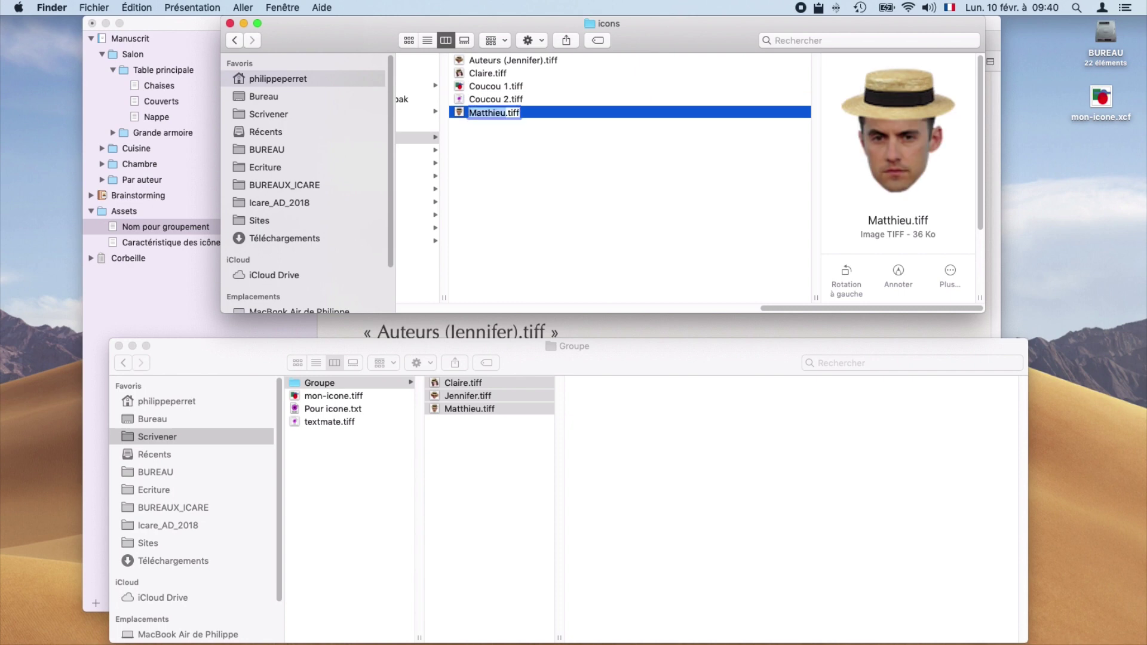
key(Return)
key(Left)
text(Auteurs ()
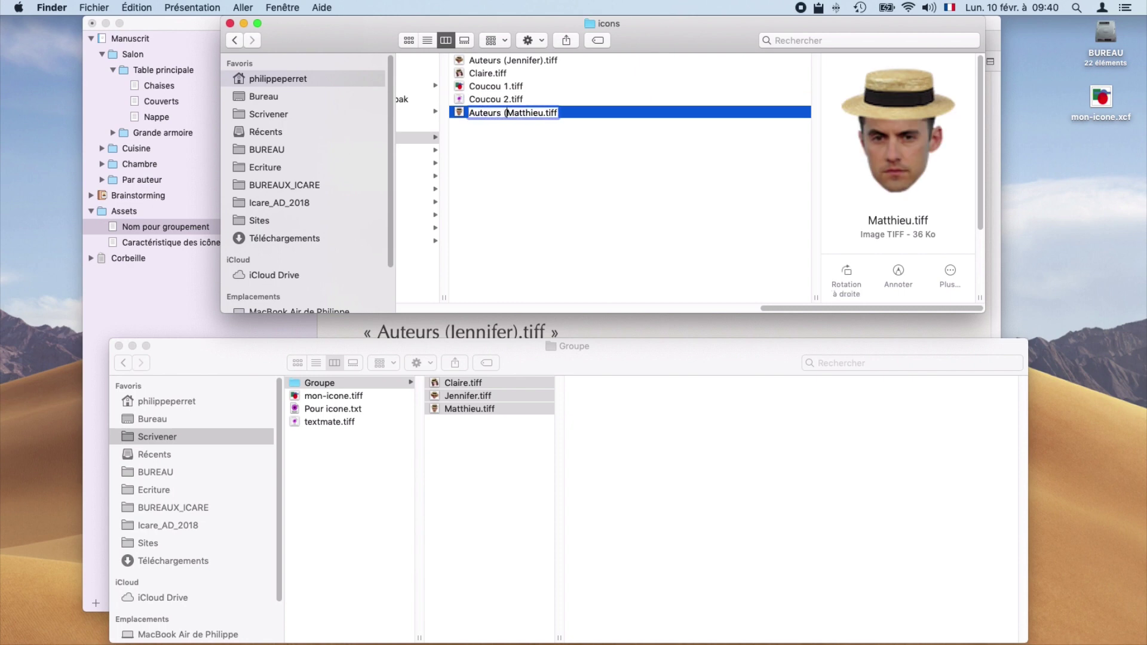
key(Return)
Rename the remaining, dark-haired woman's portrait to the form "Auteurs (first name).tiff", keeping its existing first name
key(Down)
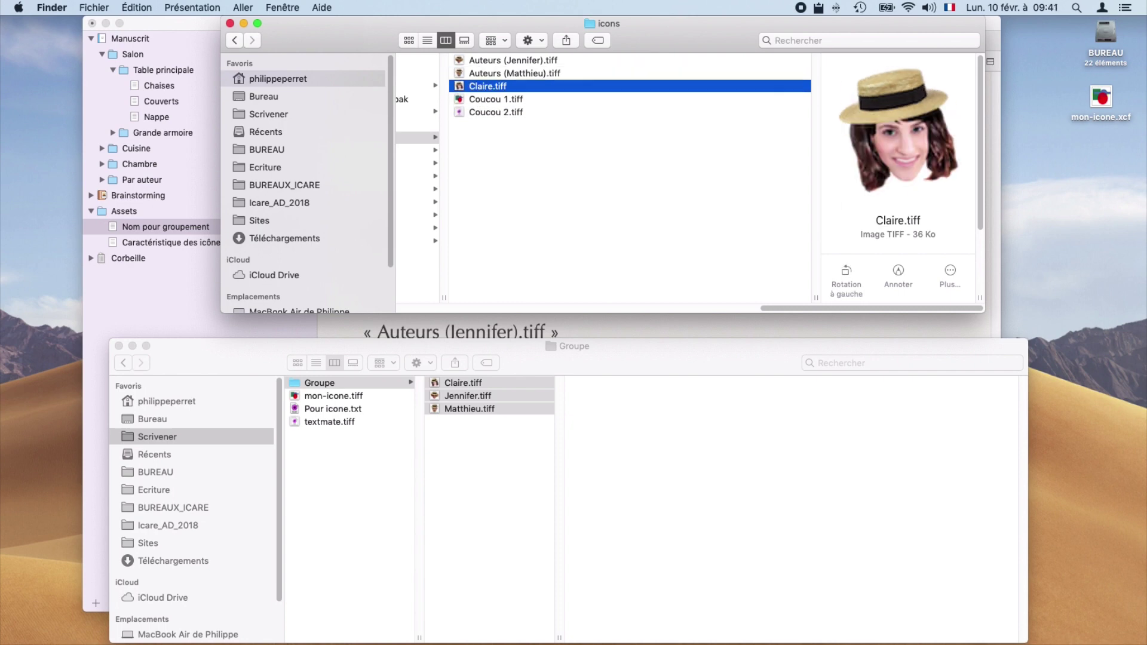
key(Return)
key(Left)
text(Auteurs ()
key(Right)
key(Right)
key(Right)
key(Right)
key(Right)
key(Right)
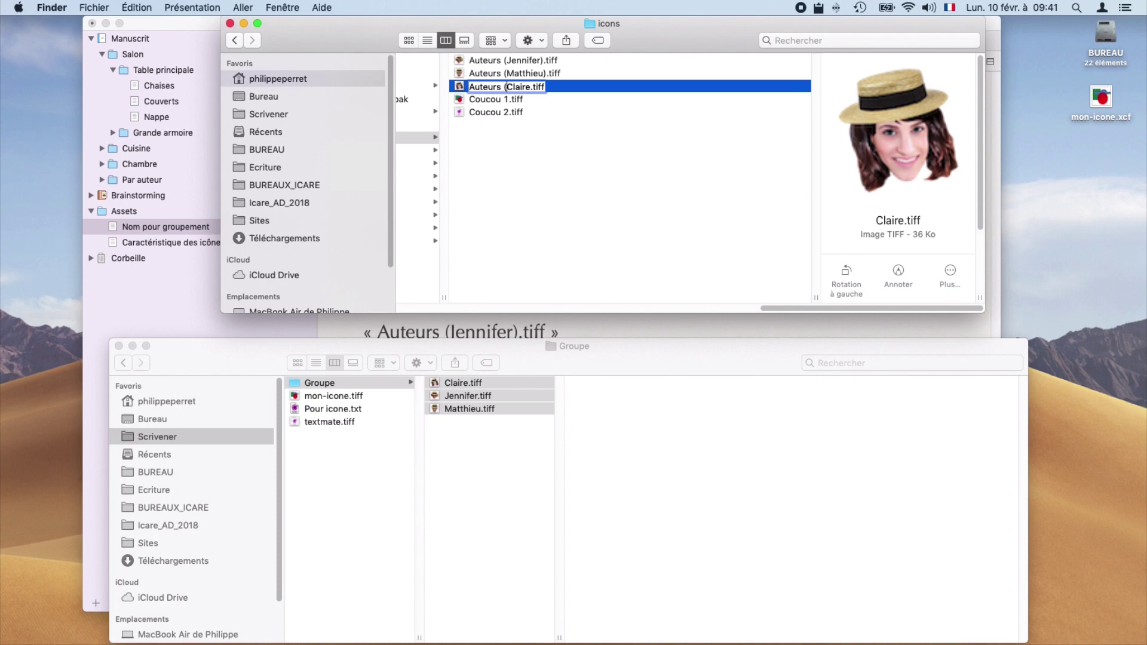
text())
key(Return)
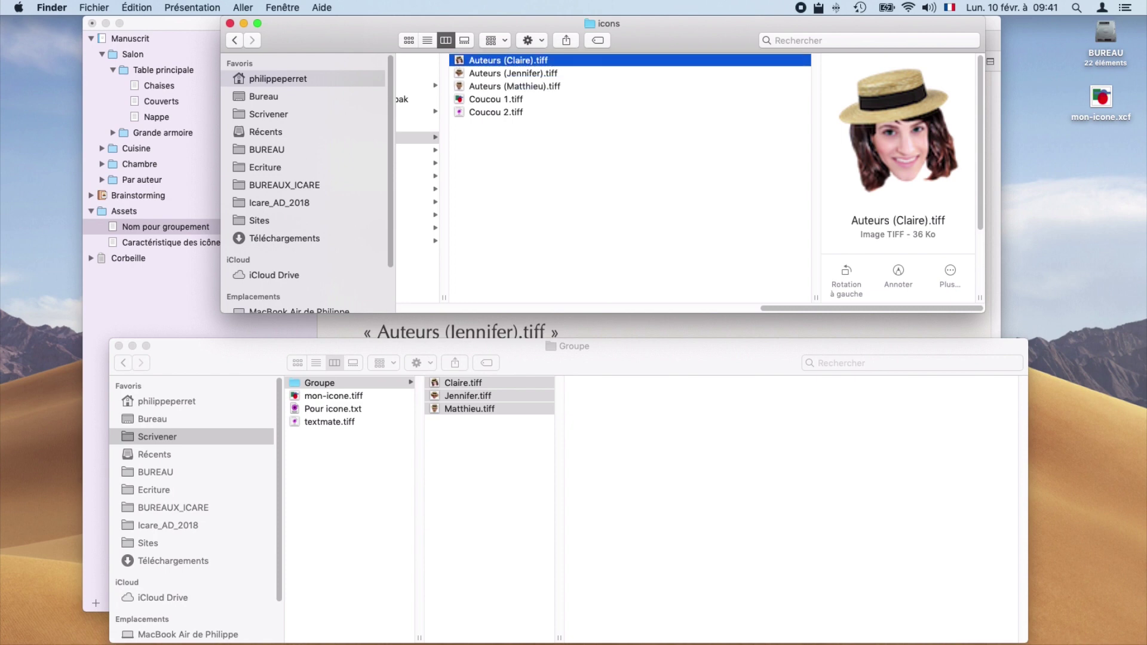
Switch to Scrivener and view the Auteurs group among the icon choices for the document Nom pour groupement
key(super+Tab)
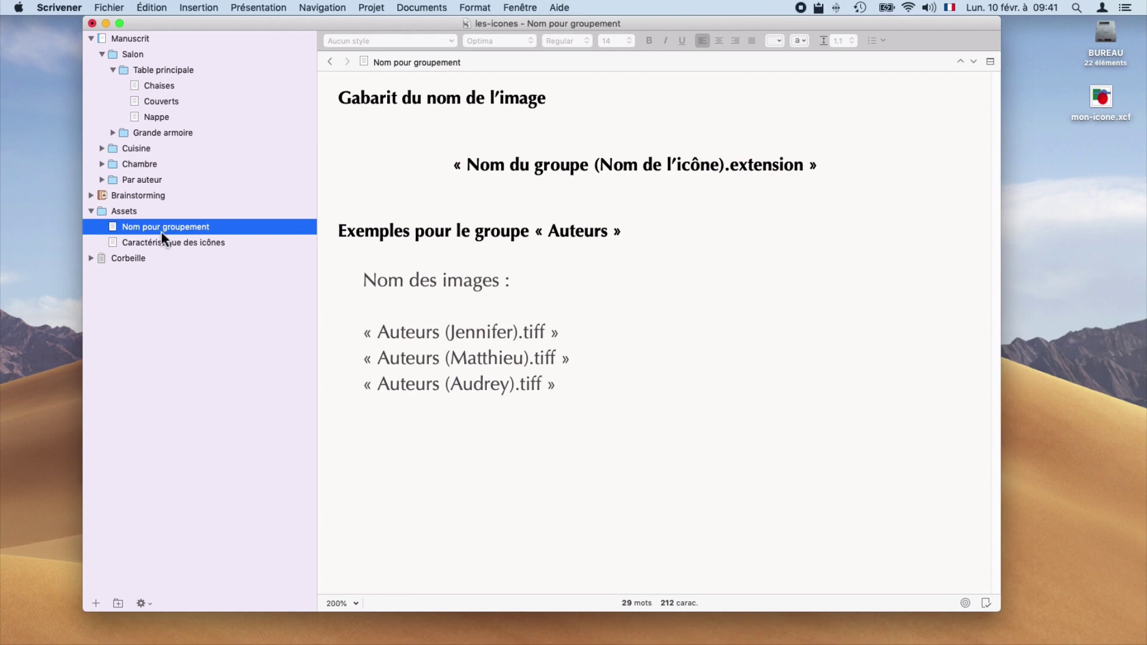
right_click(160, 225)
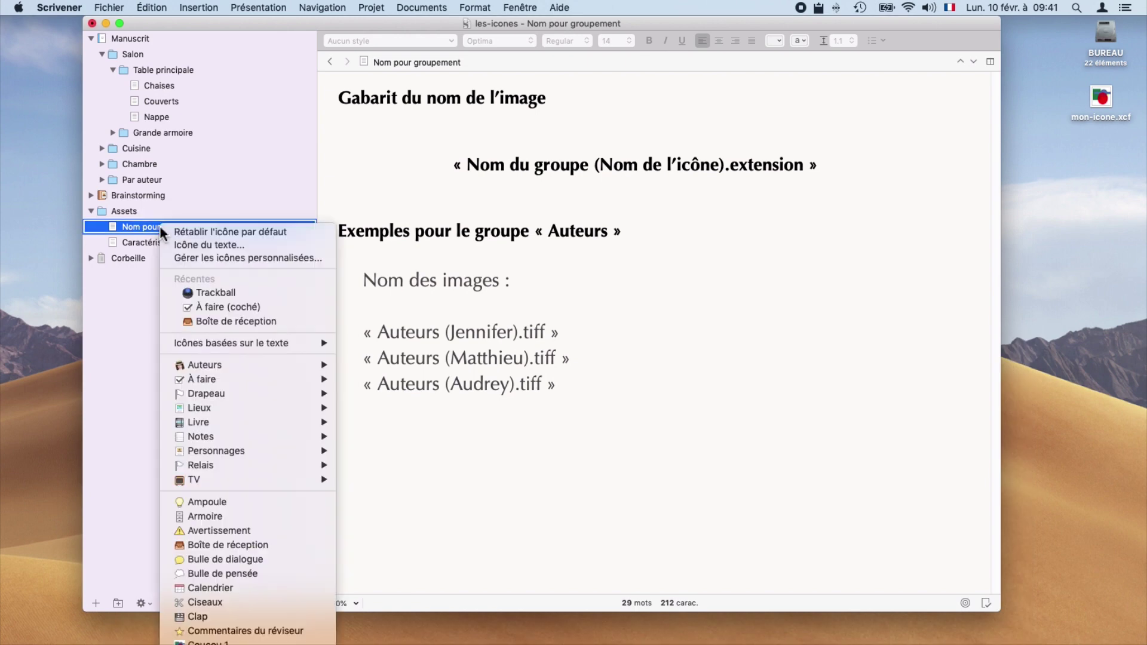
mouse_move(220, 366)
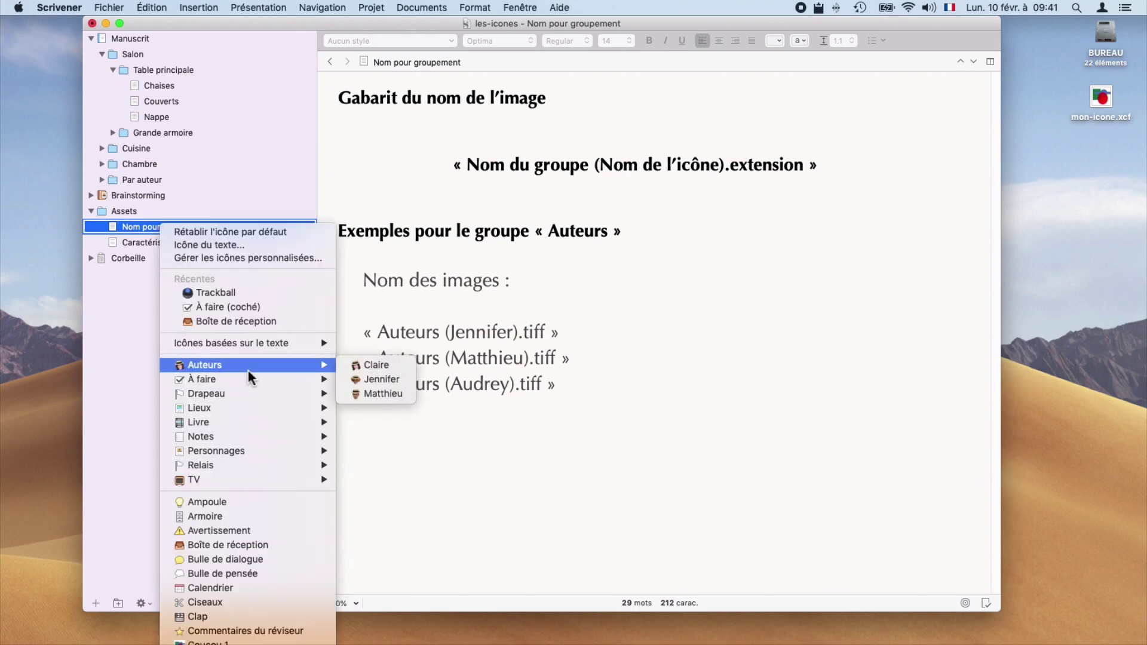
click(120, 293)
Expand the Par auteur folder and assign the first icon of the Auteurs group to Document 1-1 and Document 1-2
click(160, 178)
click(102, 180)
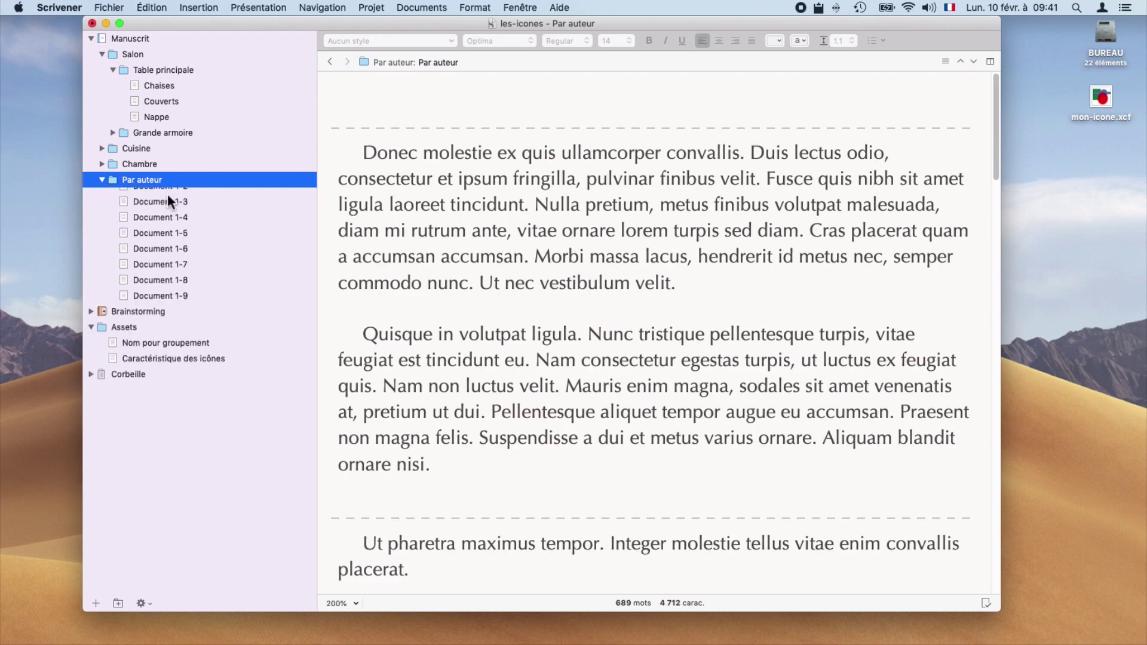
right_click(149, 192)
mouse_move(269, 332)
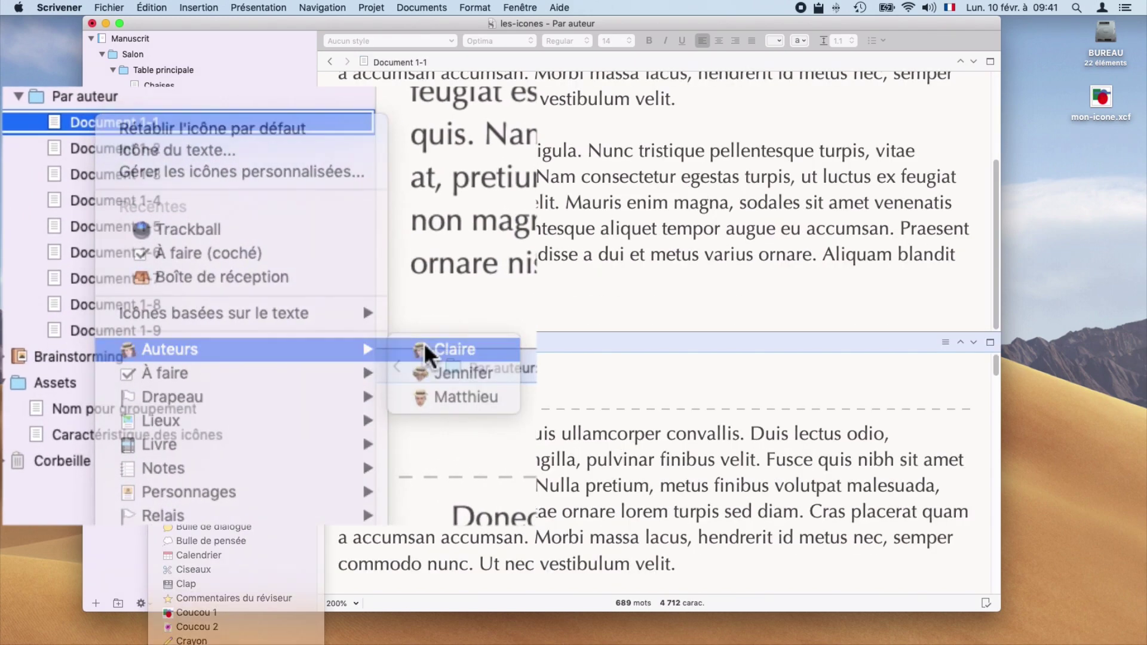
click(426, 350)
right_click(55, 144)
mouse_move(233, 378)
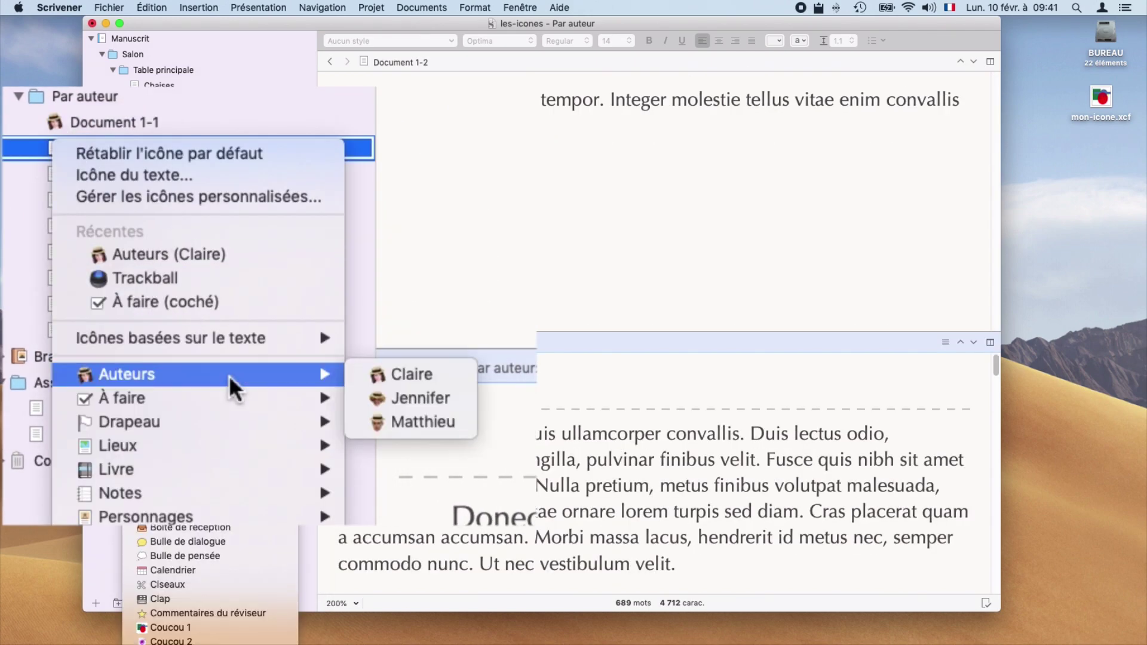
click(390, 374)
Assign the third icon of the Auteurs group to Document 1-3 and the second one to Document 1-4
right_click(53, 178)
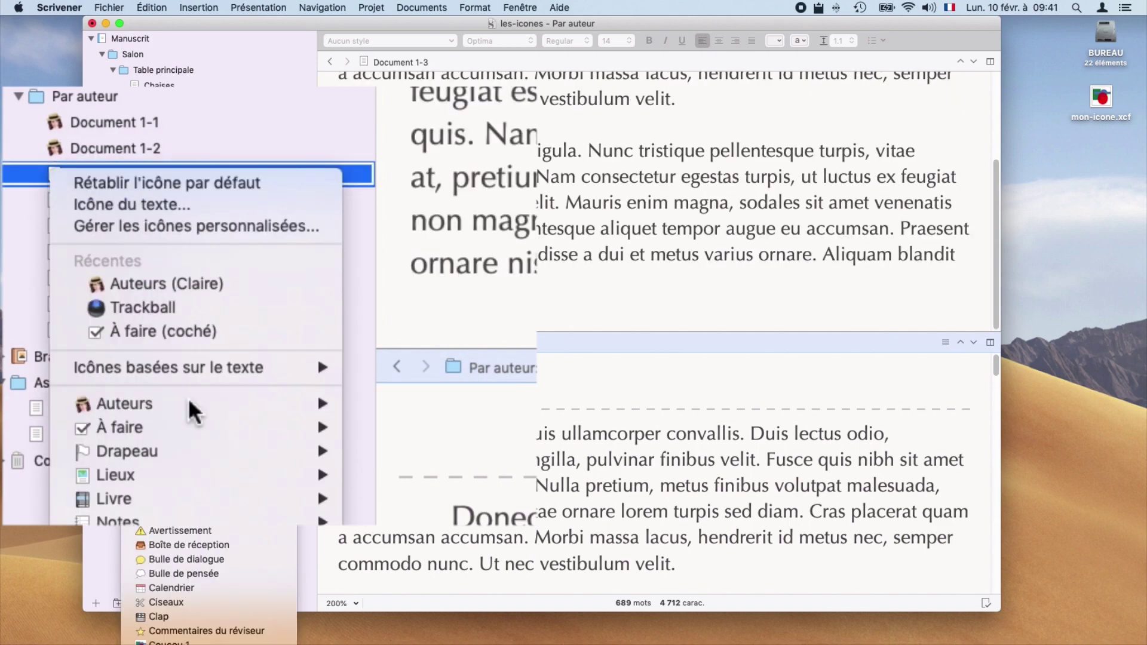
mouse_move(257, 412)
click(406, 451)
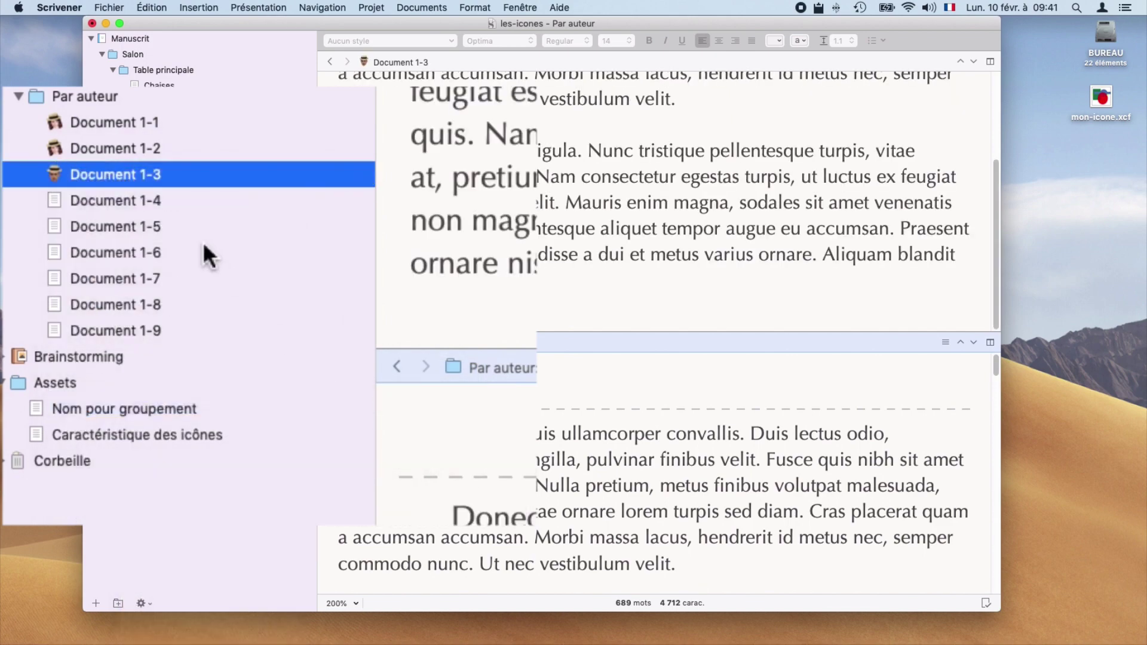
right_click(49, 193)
mouse_move(249, 436)
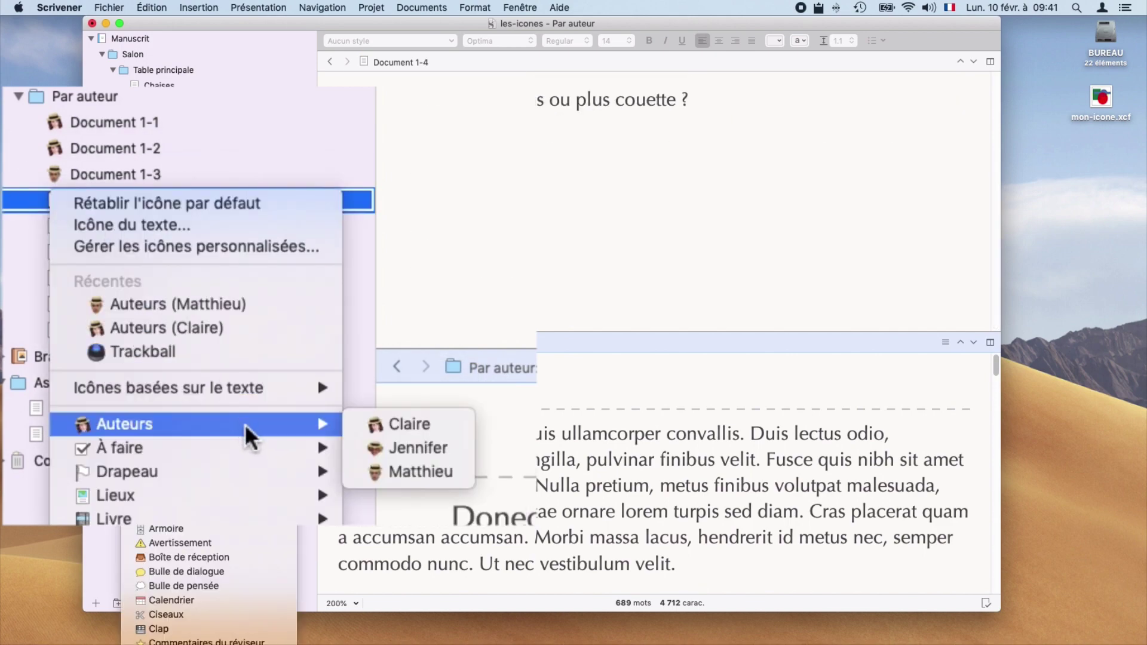
click(463, 454)
Assign the curly-haired author's recent icon to Document 1-5 and the male author's recent icon to Document 1-6
right_click(124, 256)
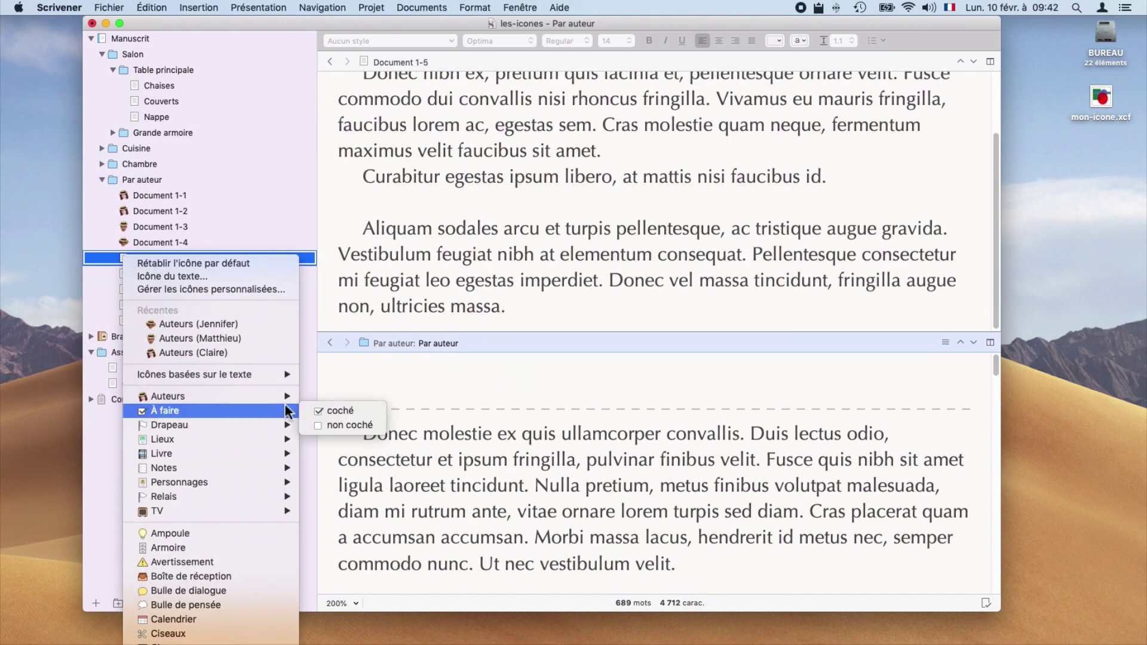
click(263, 327)
right_click(122, 272)
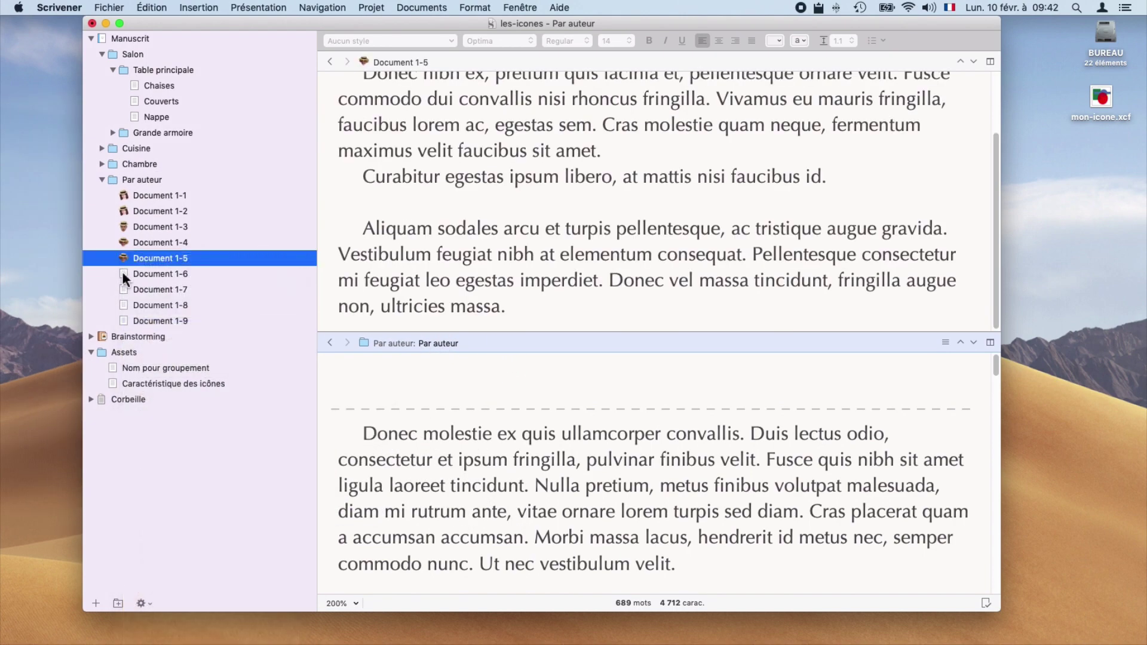
click(174, 353)
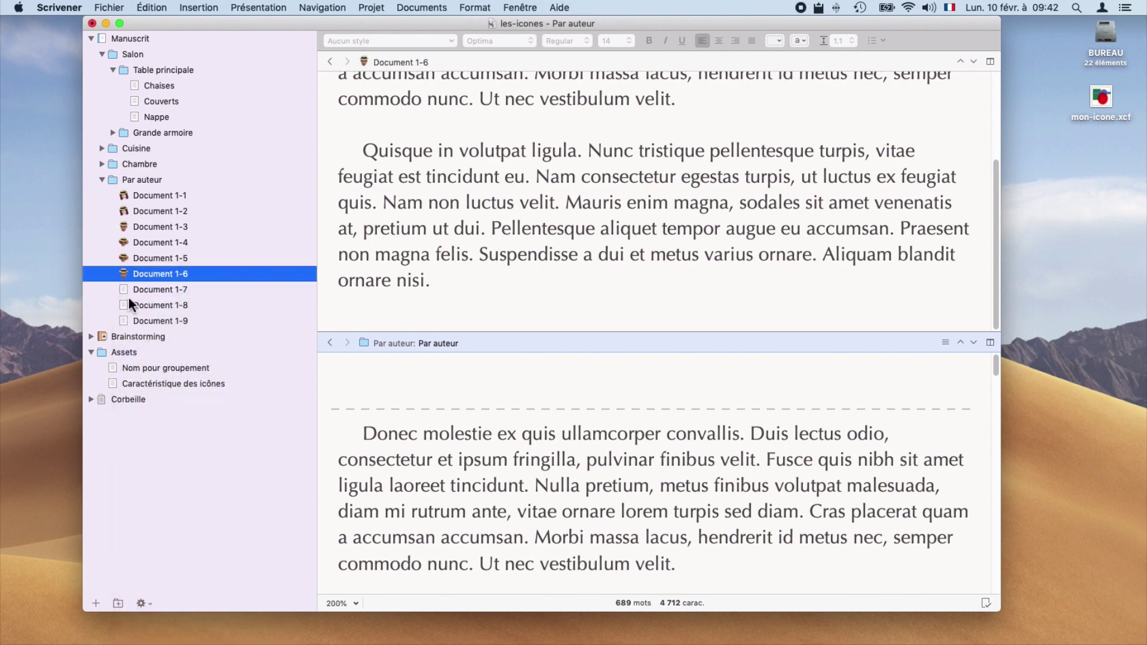
Assign the dark-haired woman's recent icon to Document 1-7 and the male author's recent icon to Document 1-8
right_click(123, 289)
click(189, 381)
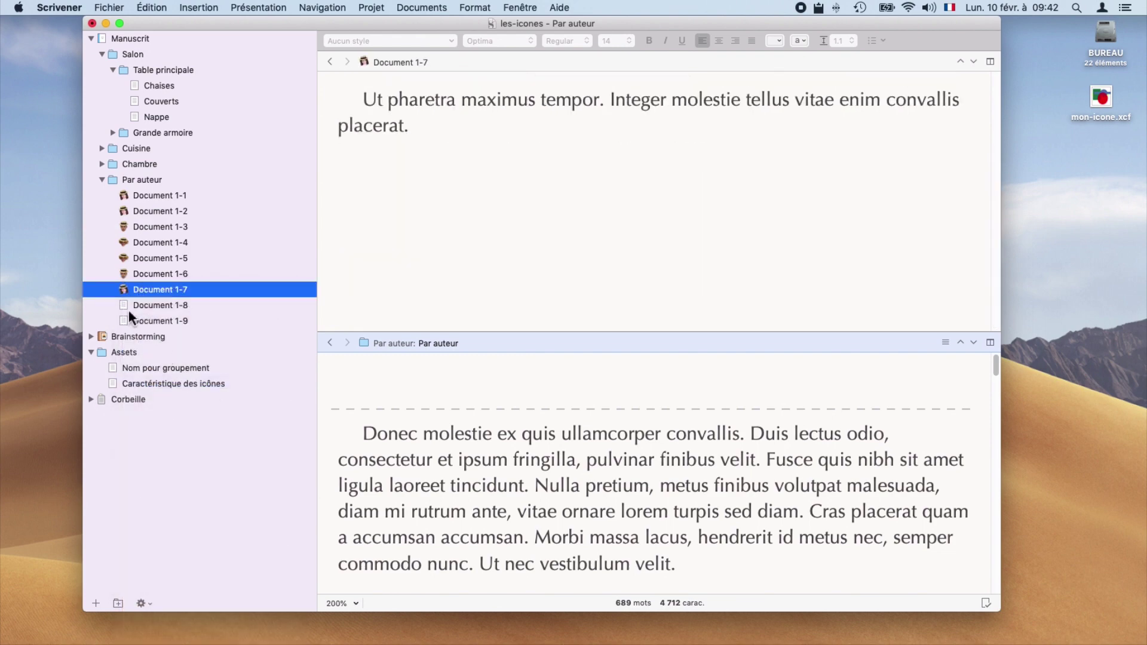
right_click(128, 306)
click(198, 379)
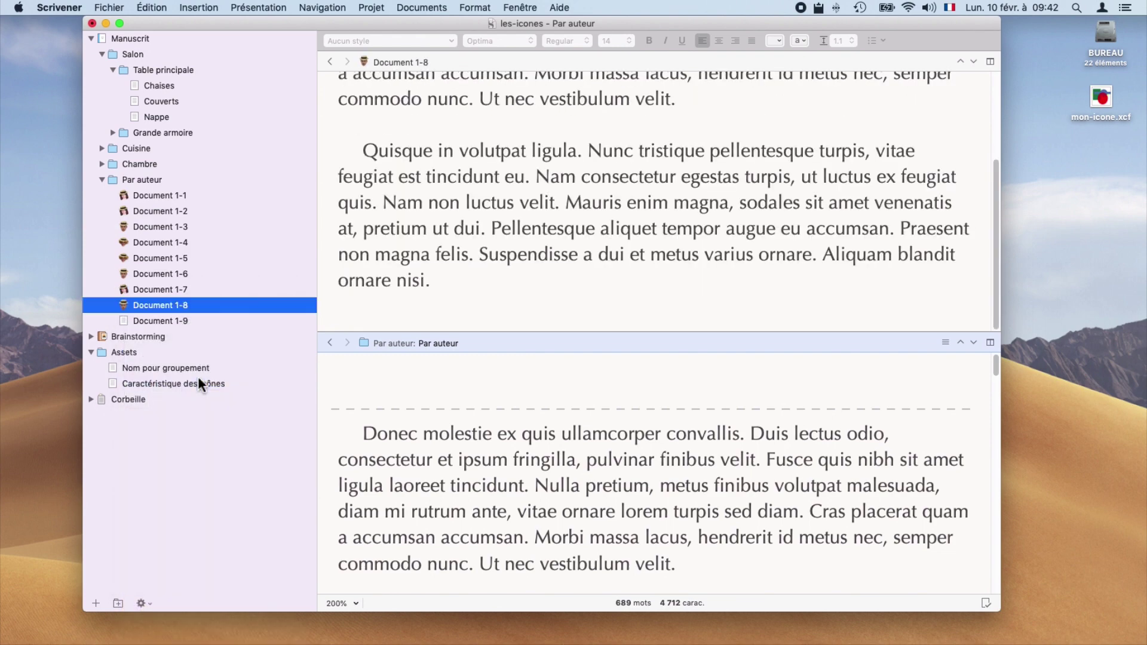